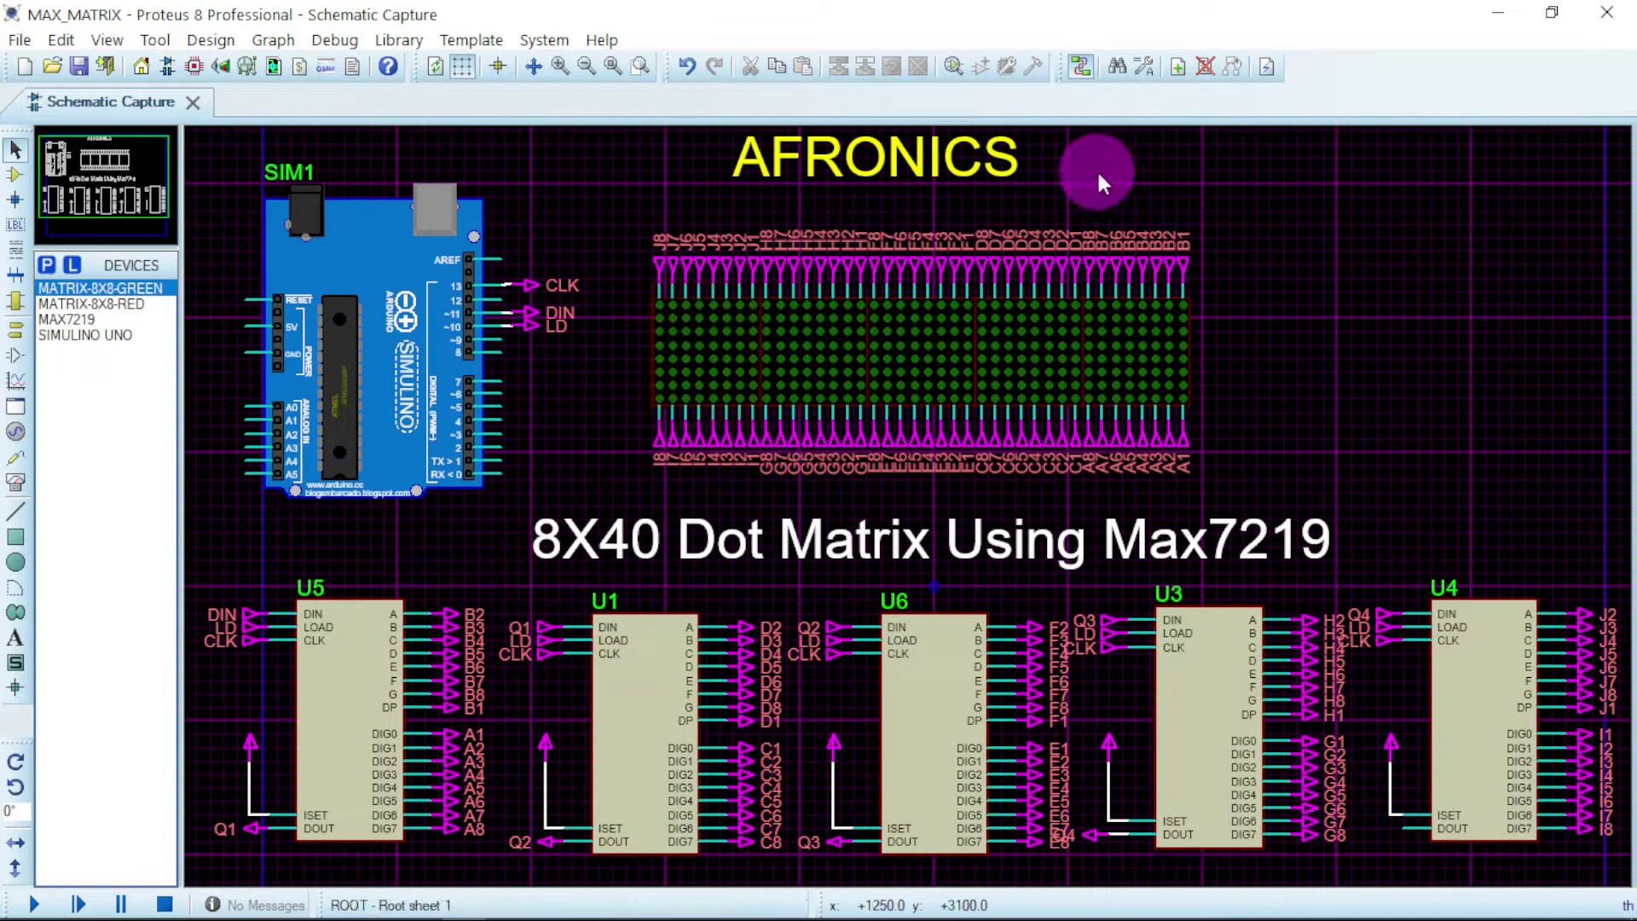
Detach the rightmost 8x8 module, rejoin it to the display's end, and inspect U5.
{"action": "left_click_drag", "start_coordinate": [1096, 169], "coordinate": [1261, 493]}
{"action": "left_click_drag", "start_coordinate": [1143, 341], "coordinate": [1257, 340]}
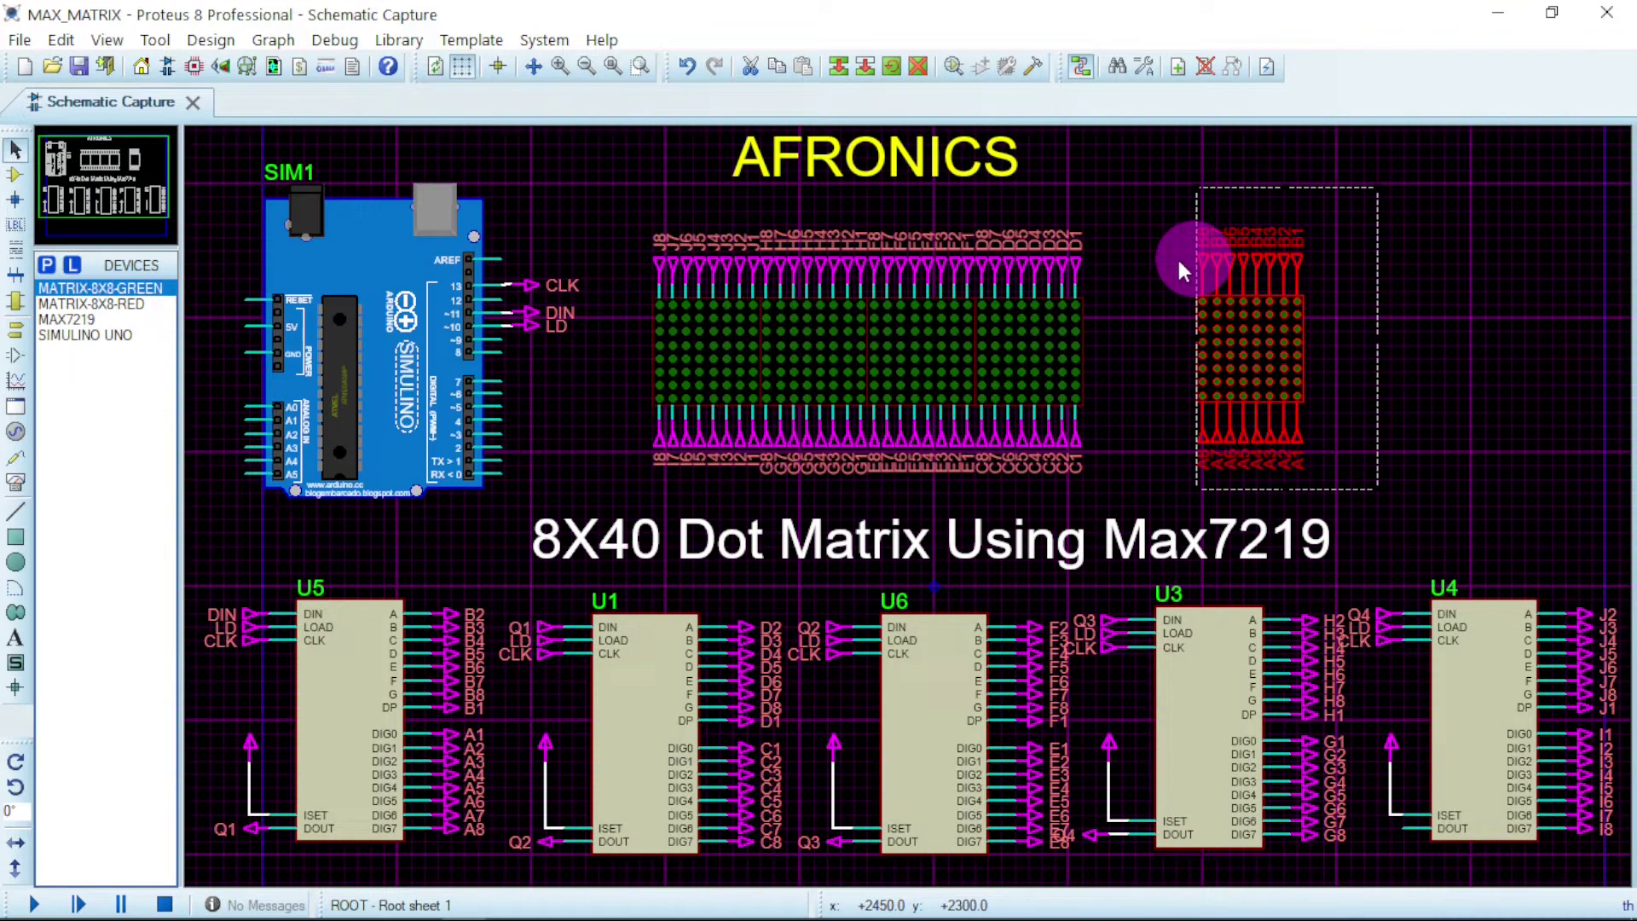
{"action": "left_click", "coordinate": [1180, 266]}
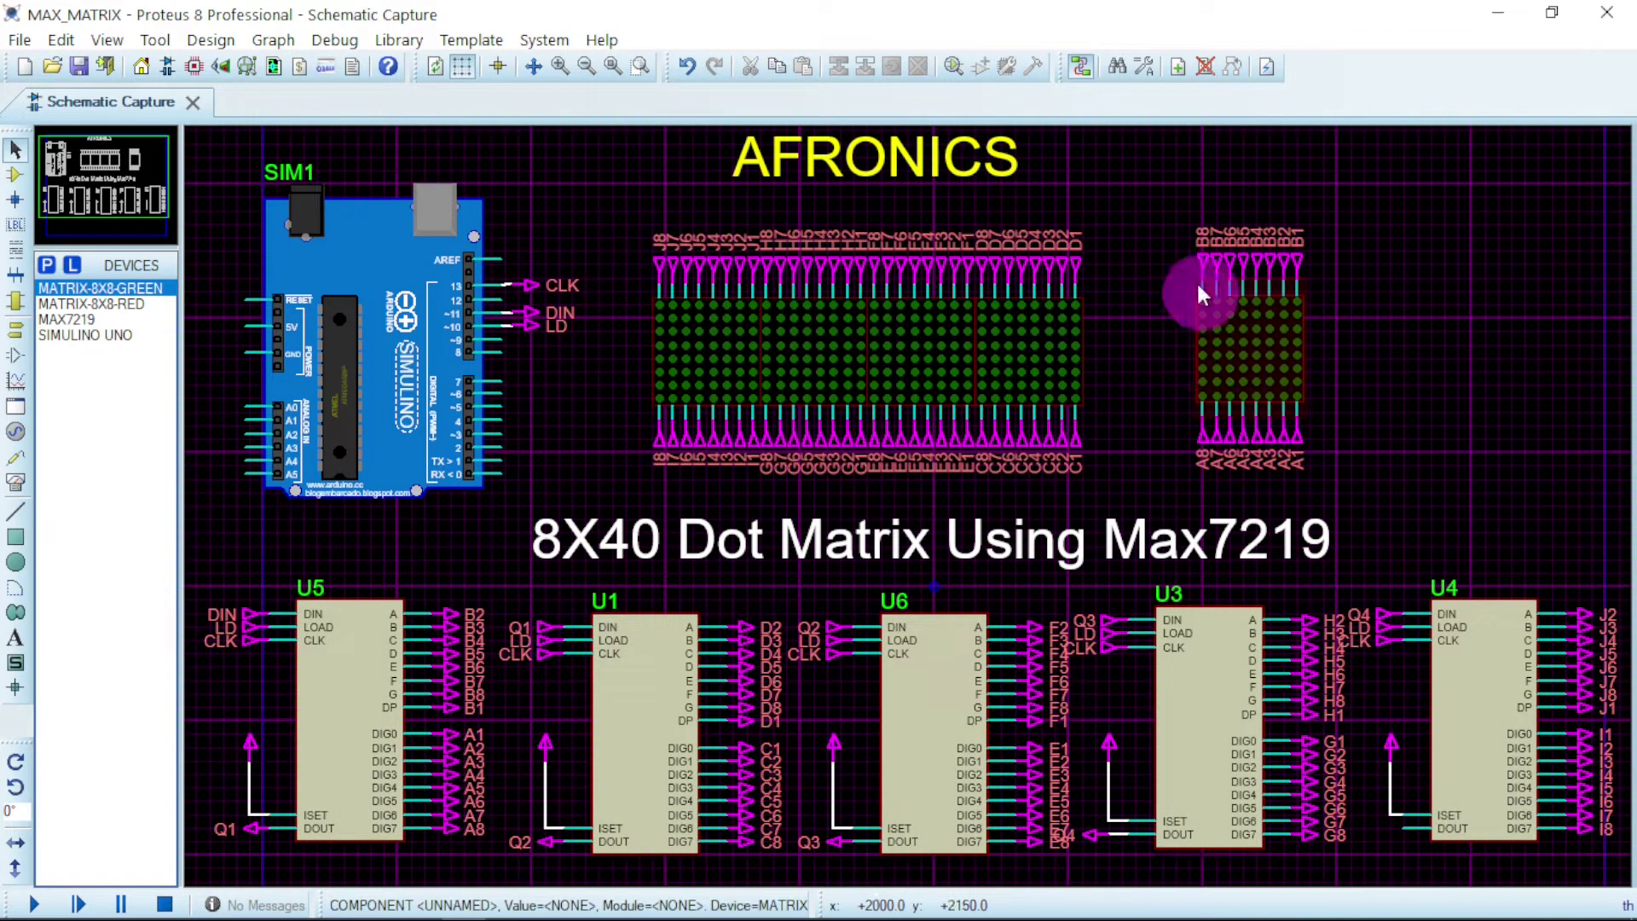
{"action": "left_click", "coordinate": [1234, 316]}
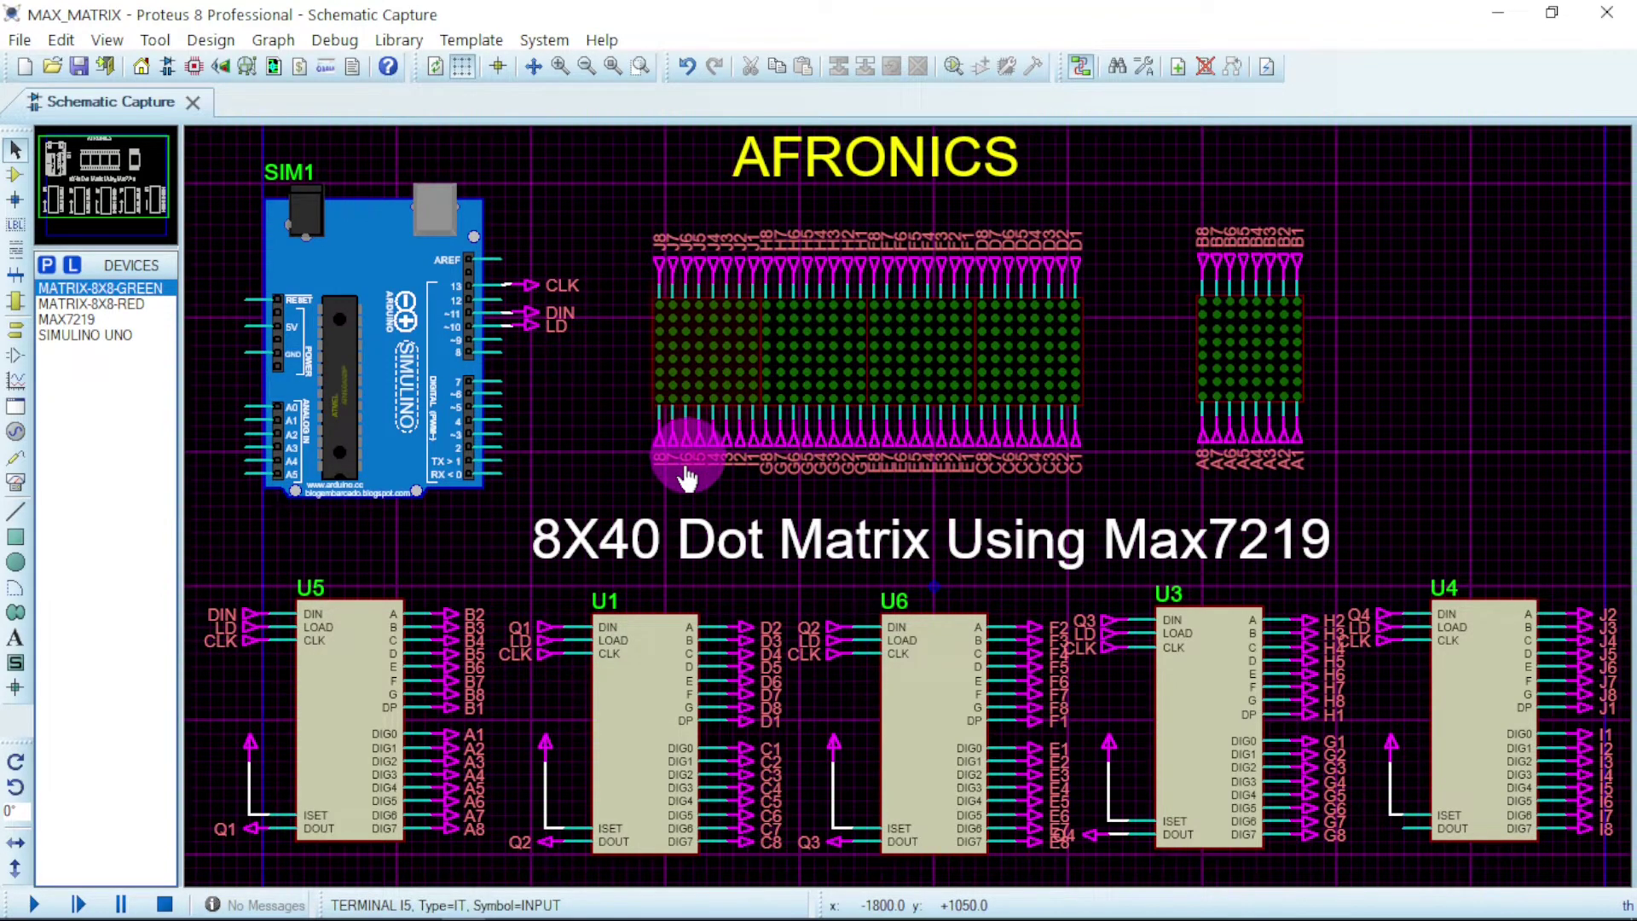
{"action": "left_click_drag", "start_coordinate": [1162, 190], "coordinate": [1125, 365]}
{"action": "left_click", "coordinate": [1455, 361]}
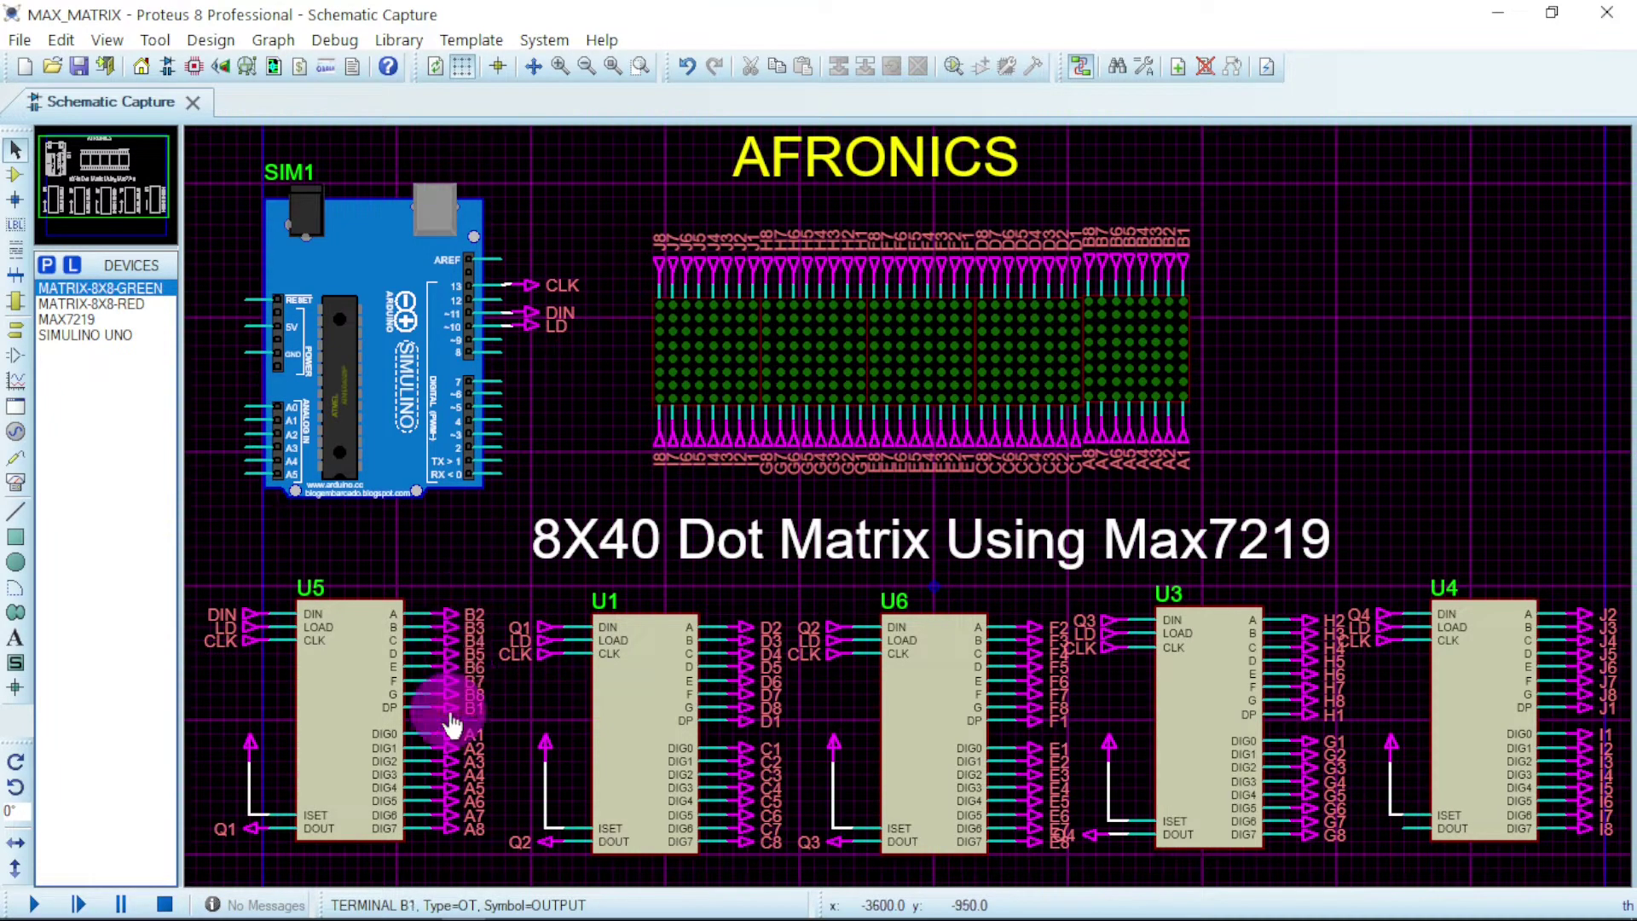
{"action": "left_click", "coordinate": [375, 781]}
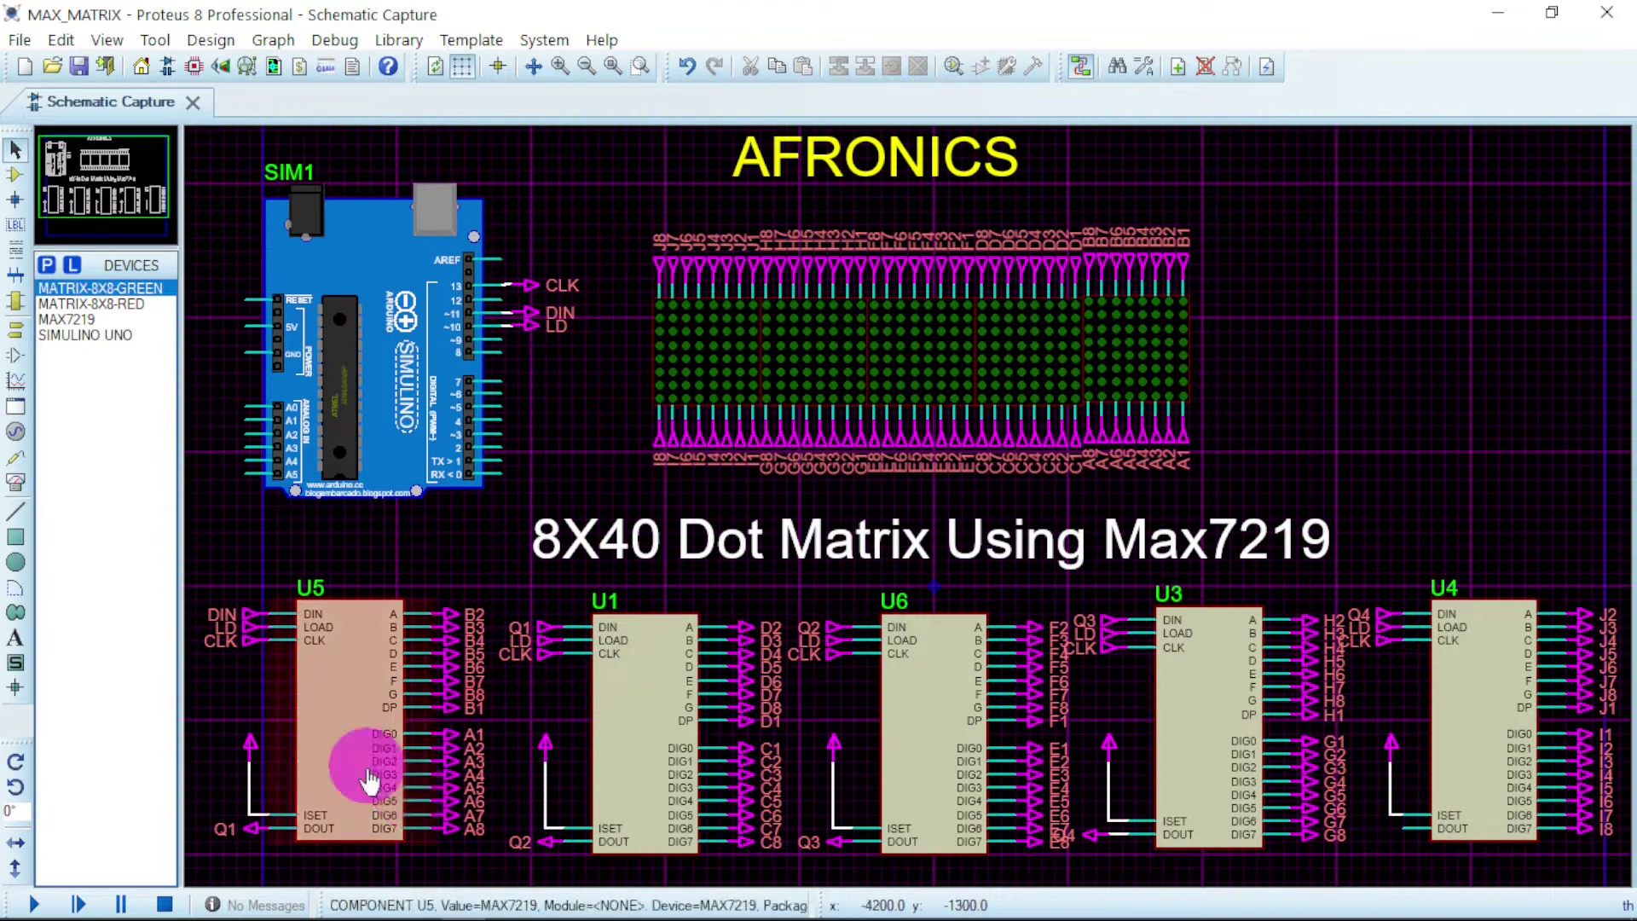
{"action": "left_click", "coordinate": [431, 768]}
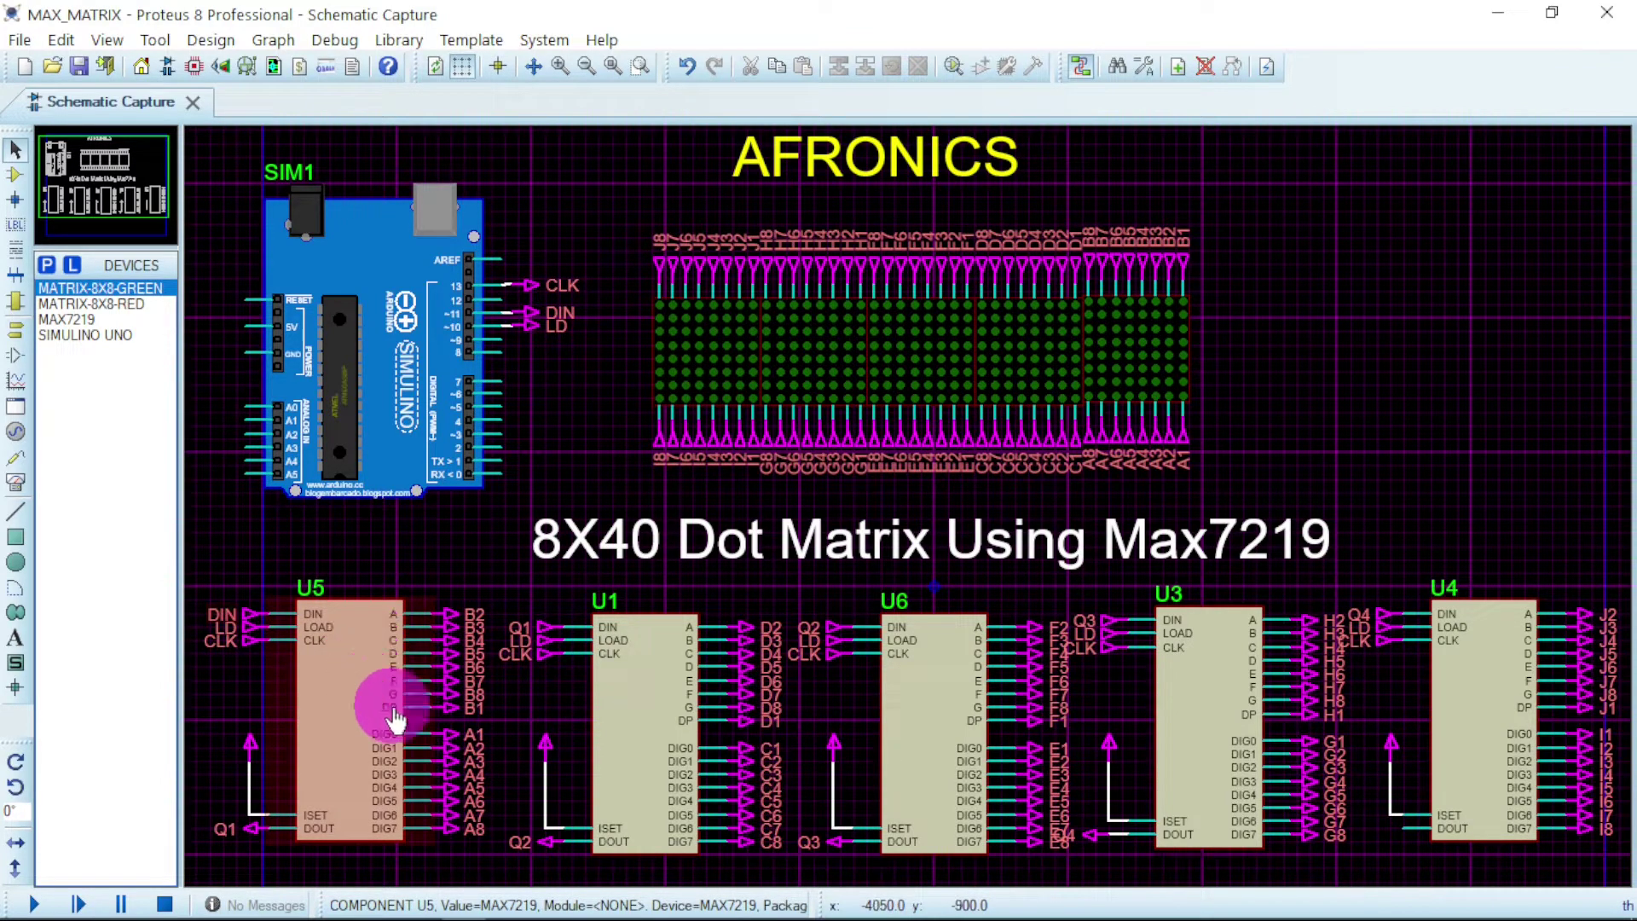
{"action": "left_click", "coordinate": [1171, 345]}
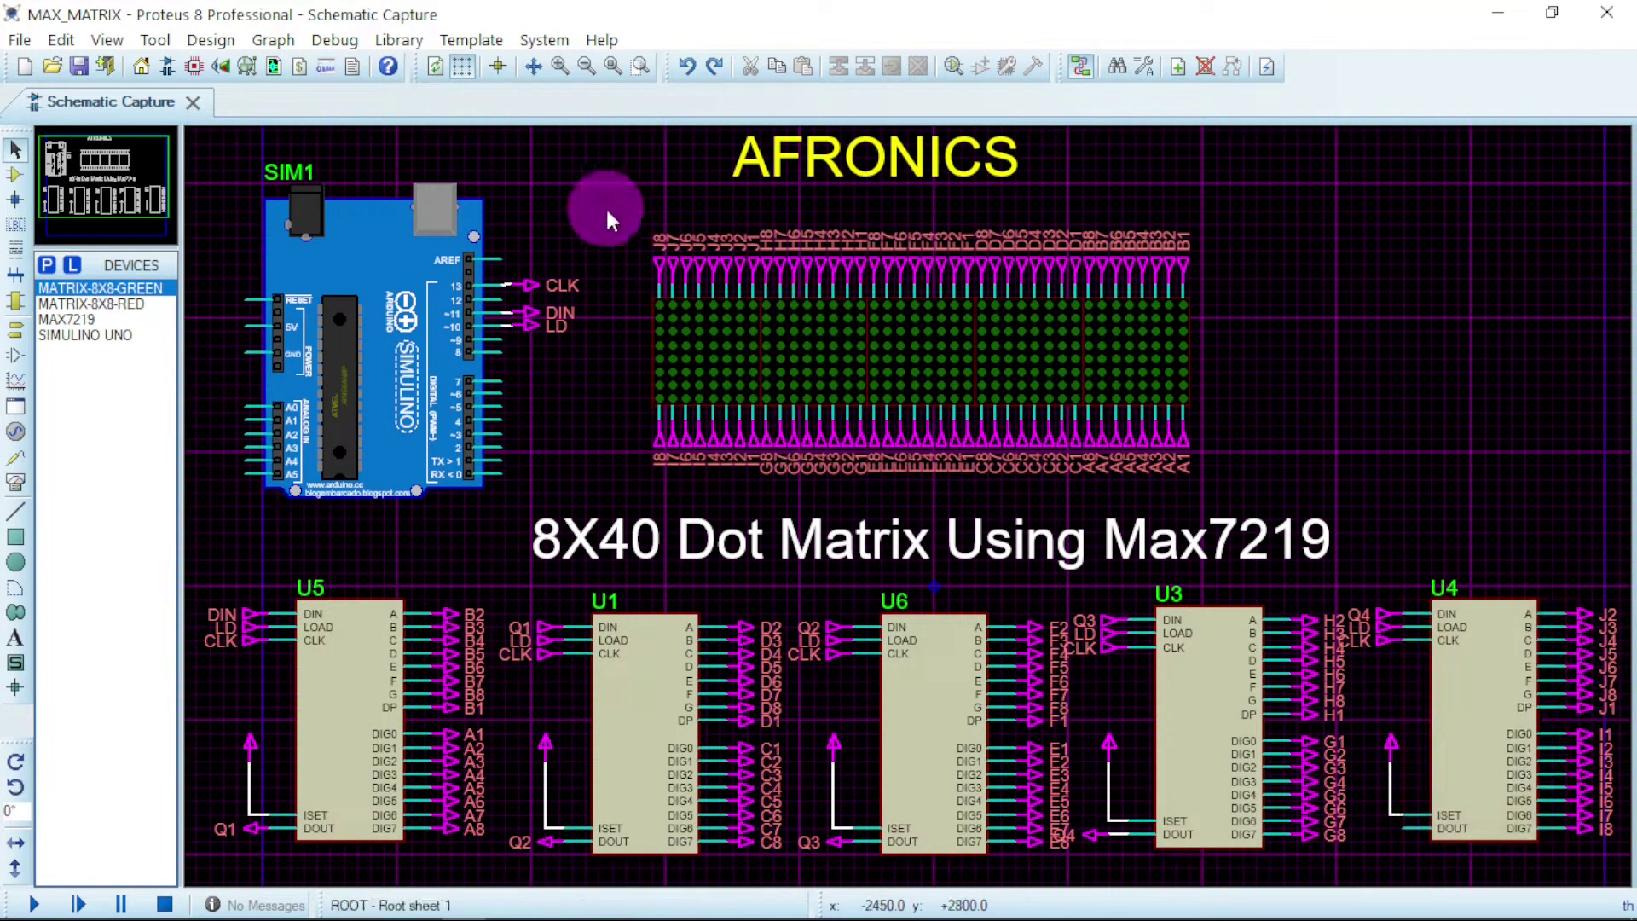
Shift the dot-matrix display right and place a new MATRIX-8X8-GREEN module in the gap.
{"action": "left_click_drag", "start_coordinate": [607, 213], "coordinate": [1270, 493]}
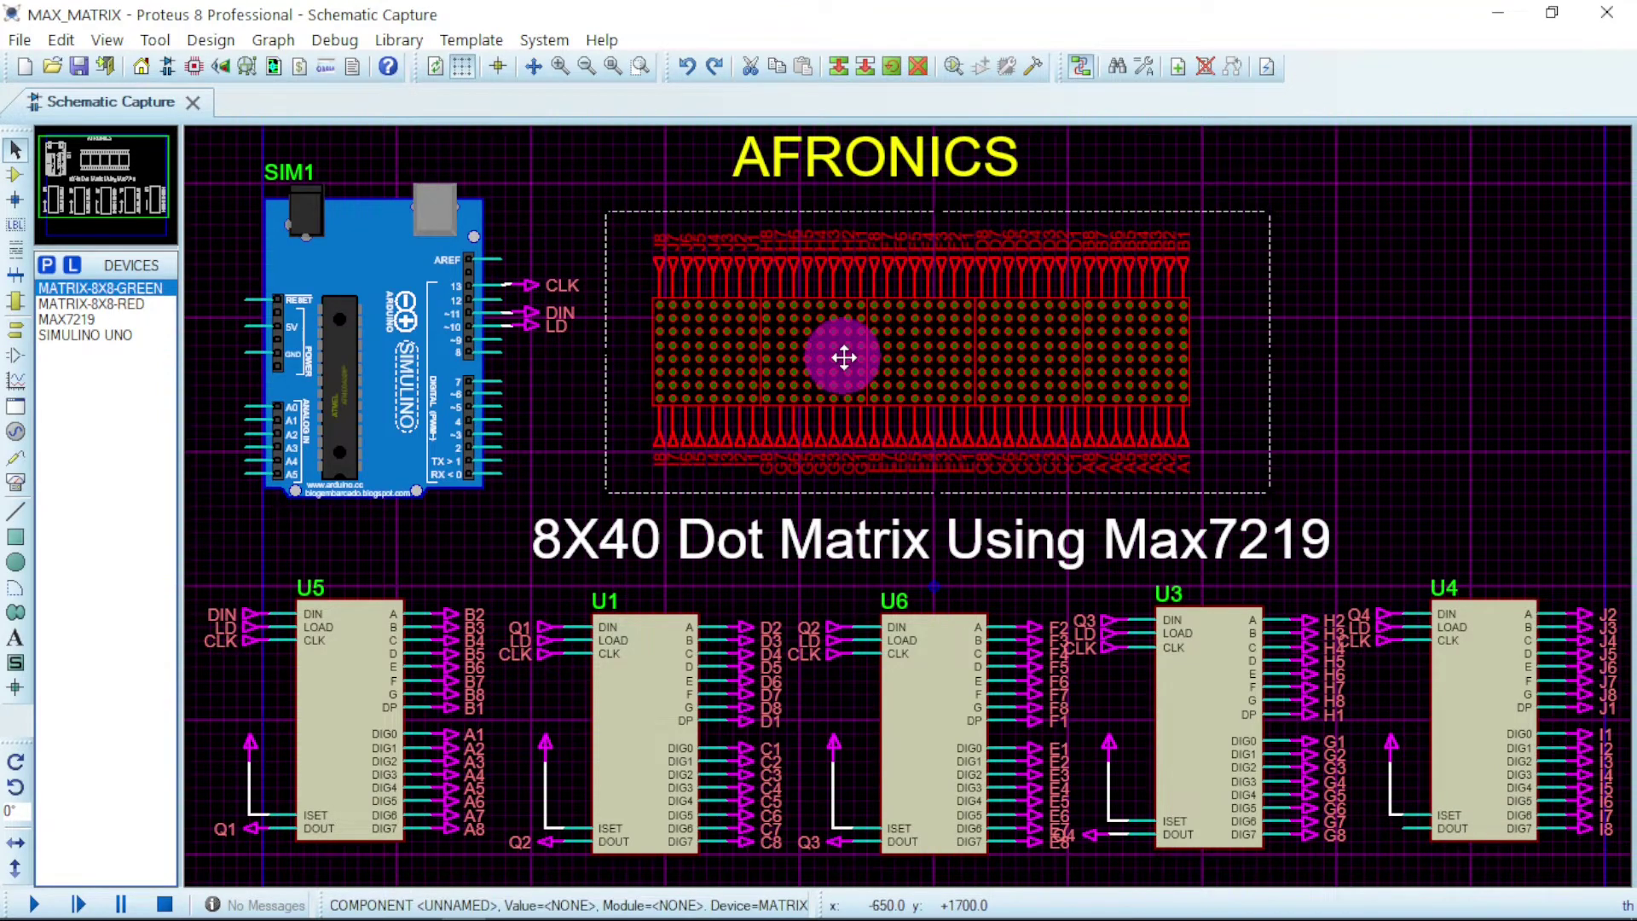
{"action": "left_click_drag", "start_coordinate": [844, 357], "coordinate": [1105, 377]}
{"action": "left_click", "coordinate": [237, 300]}
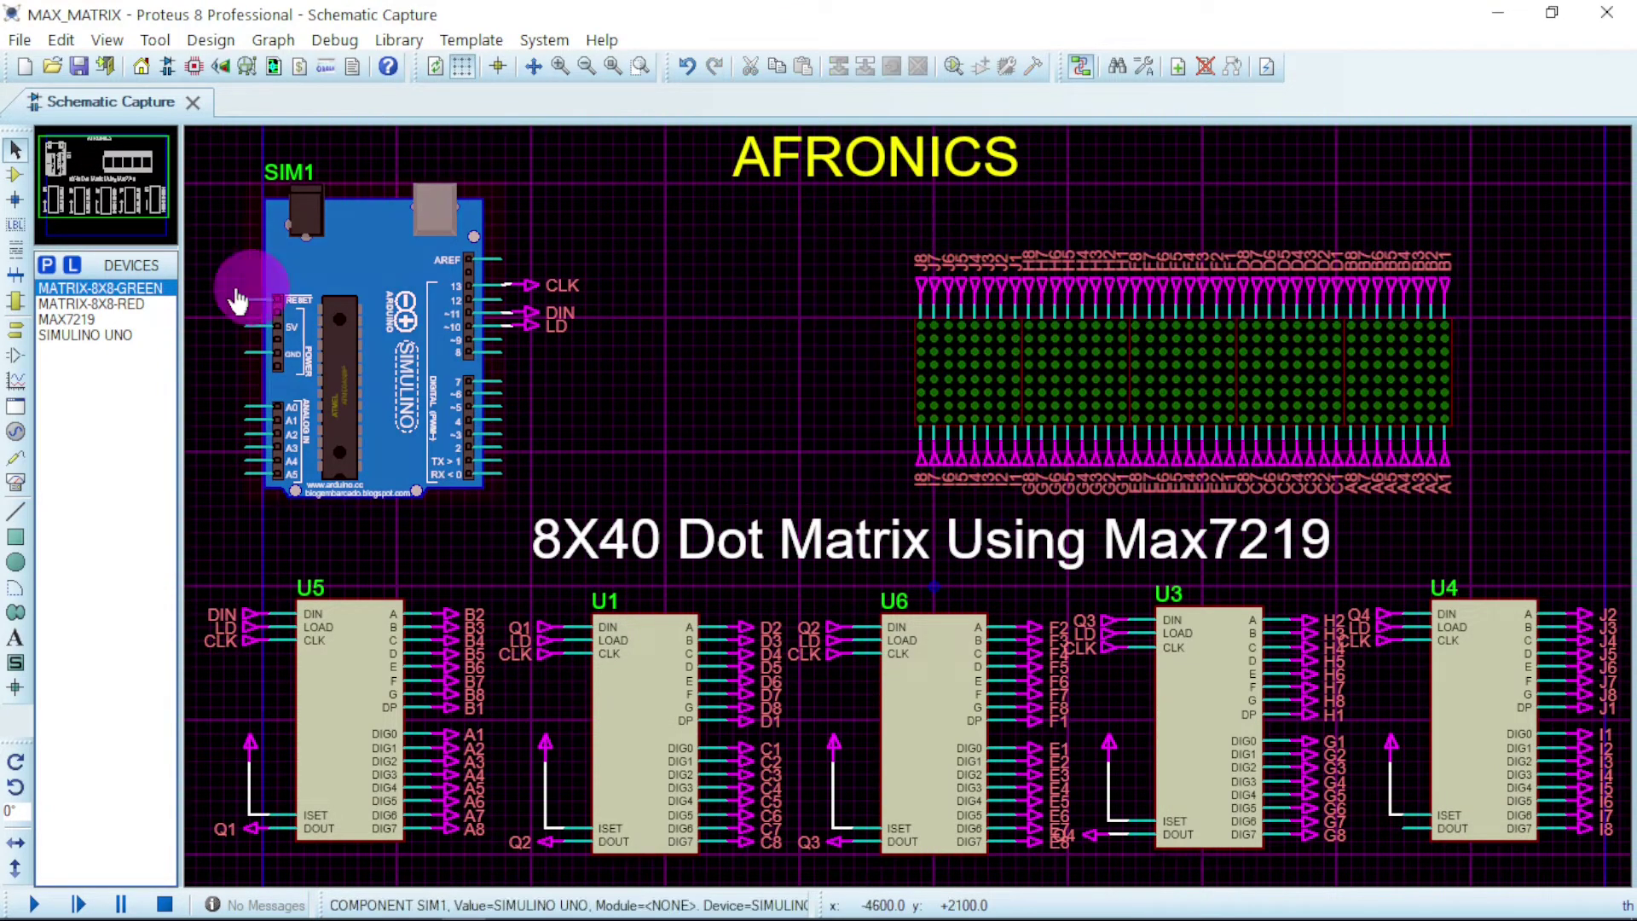
{"action": "left_click", "coordinate": [104, 303]}
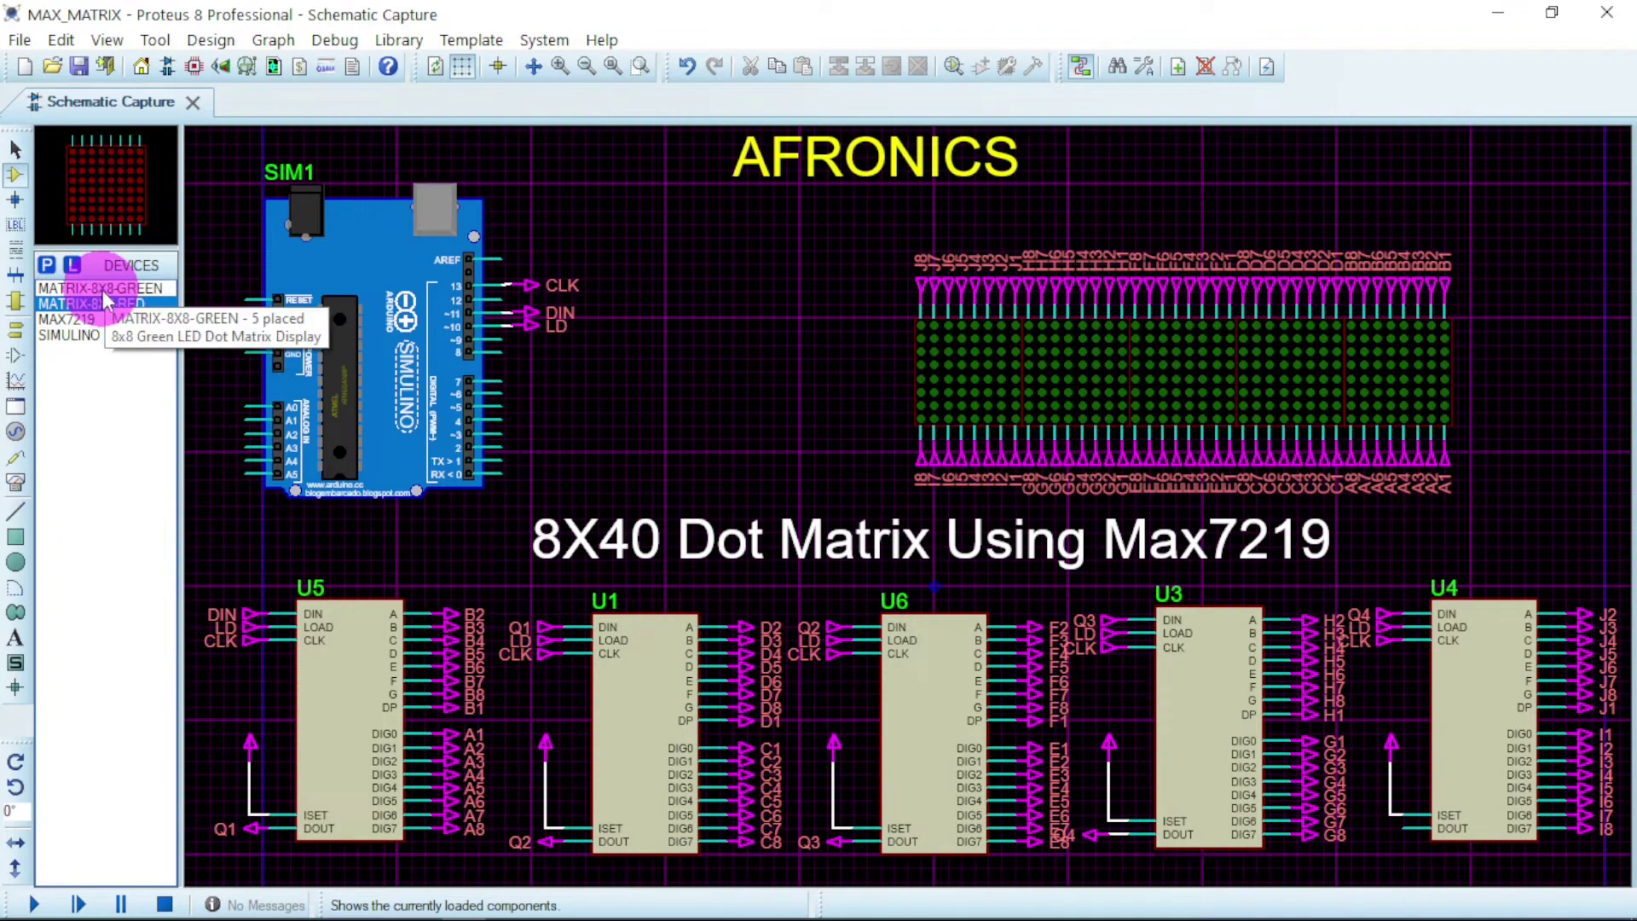
{"action": "left_click", "coordinate": [120, 290]}
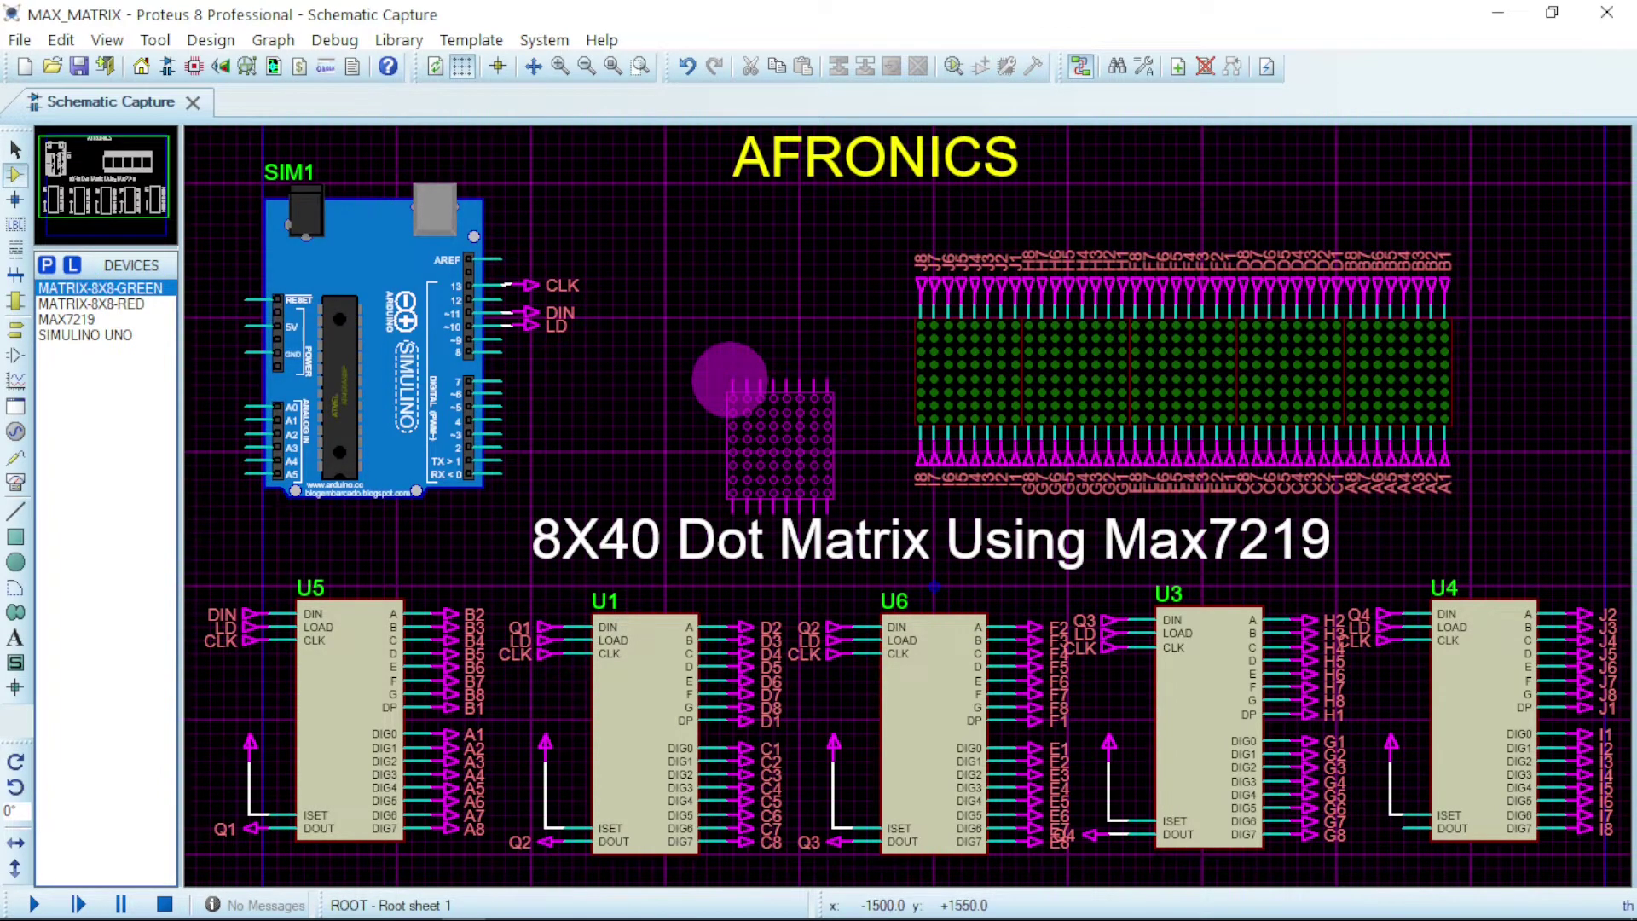
{"action": "left_click", "coordinate": [814, 300]}
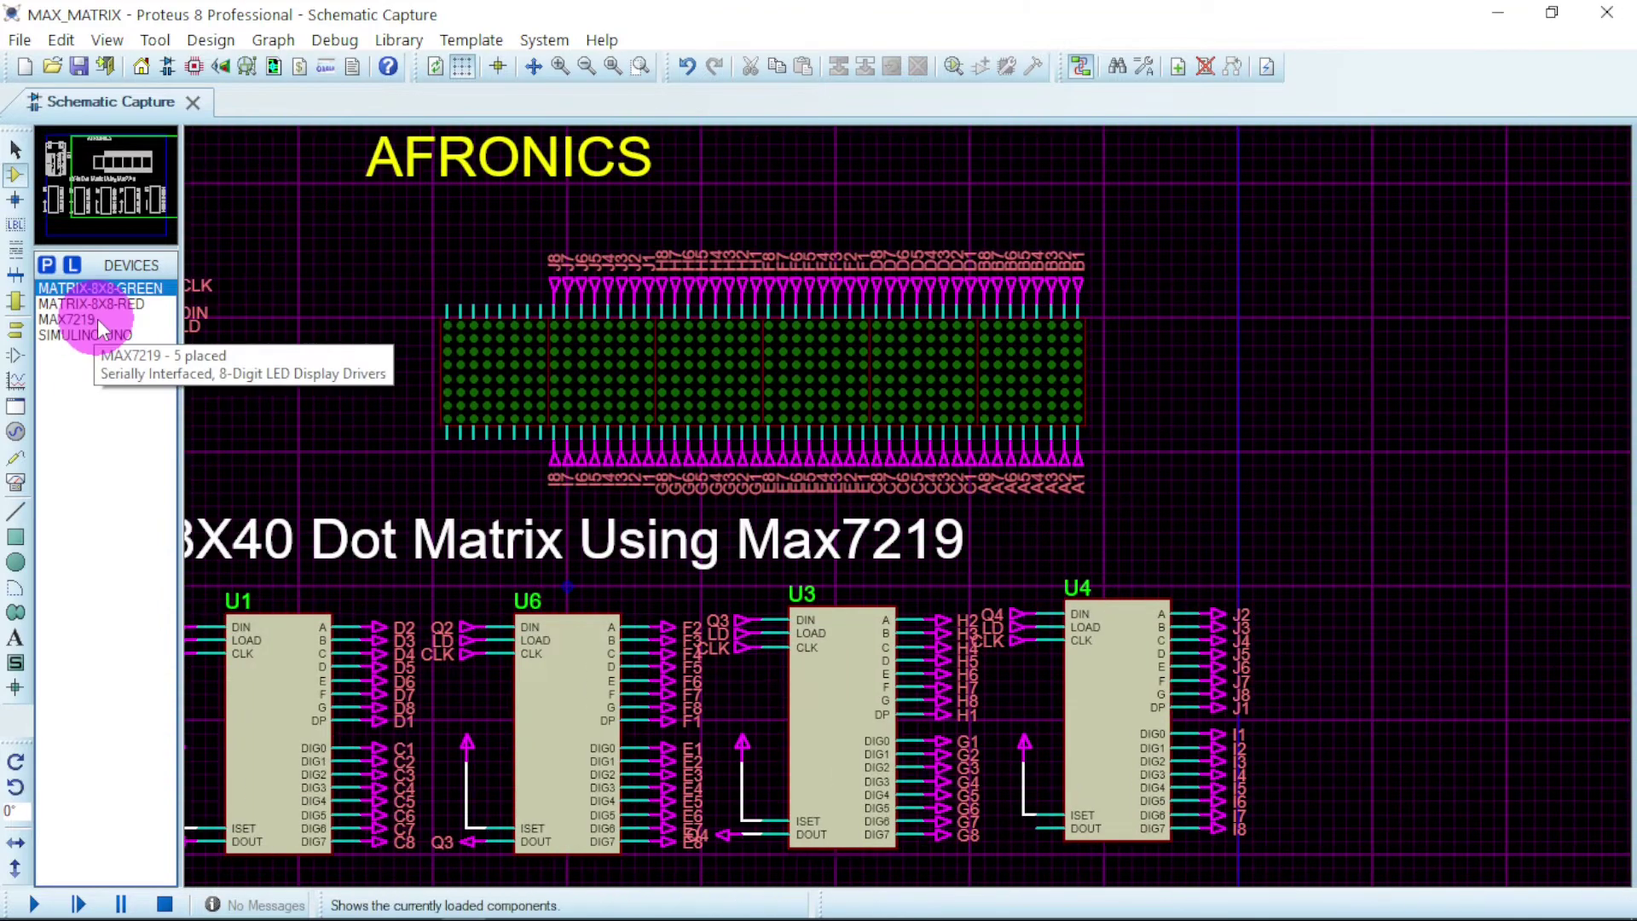
Place a MAX7219 driver, U2, to the right of U4.
{"action": "left_click", "coordinate": [100, 322]}
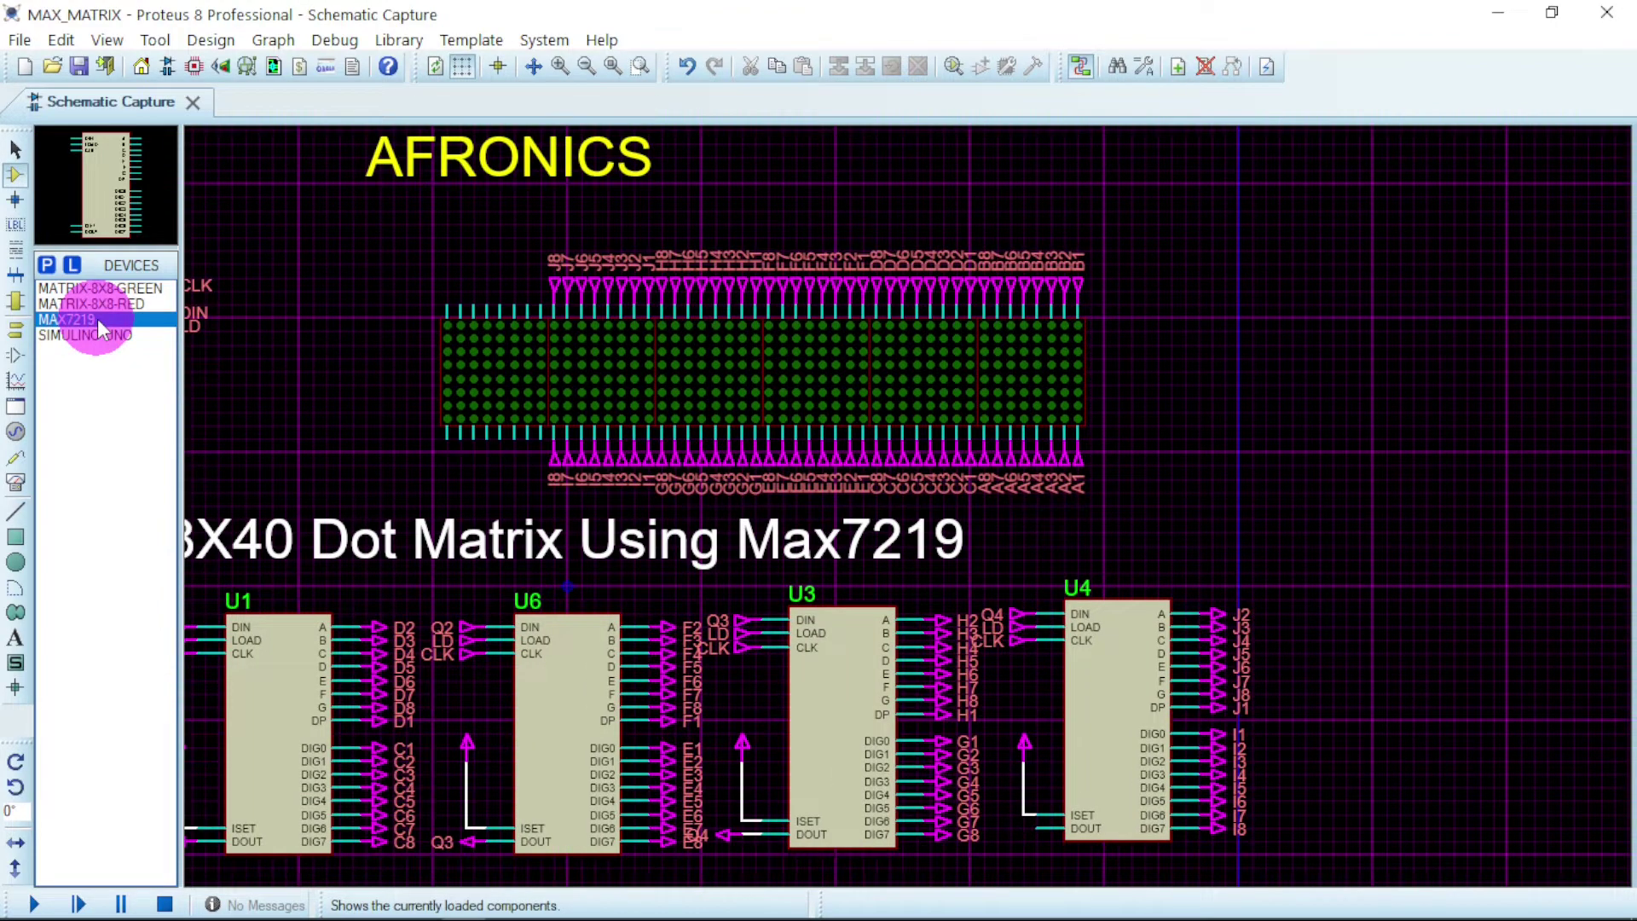
{"action": "left_click", "coordinate": [1373, 588]}
{"action": "scroll", "coordinate": [1435, 801], "scroll_direction": "up", "scroll_amount": 1}
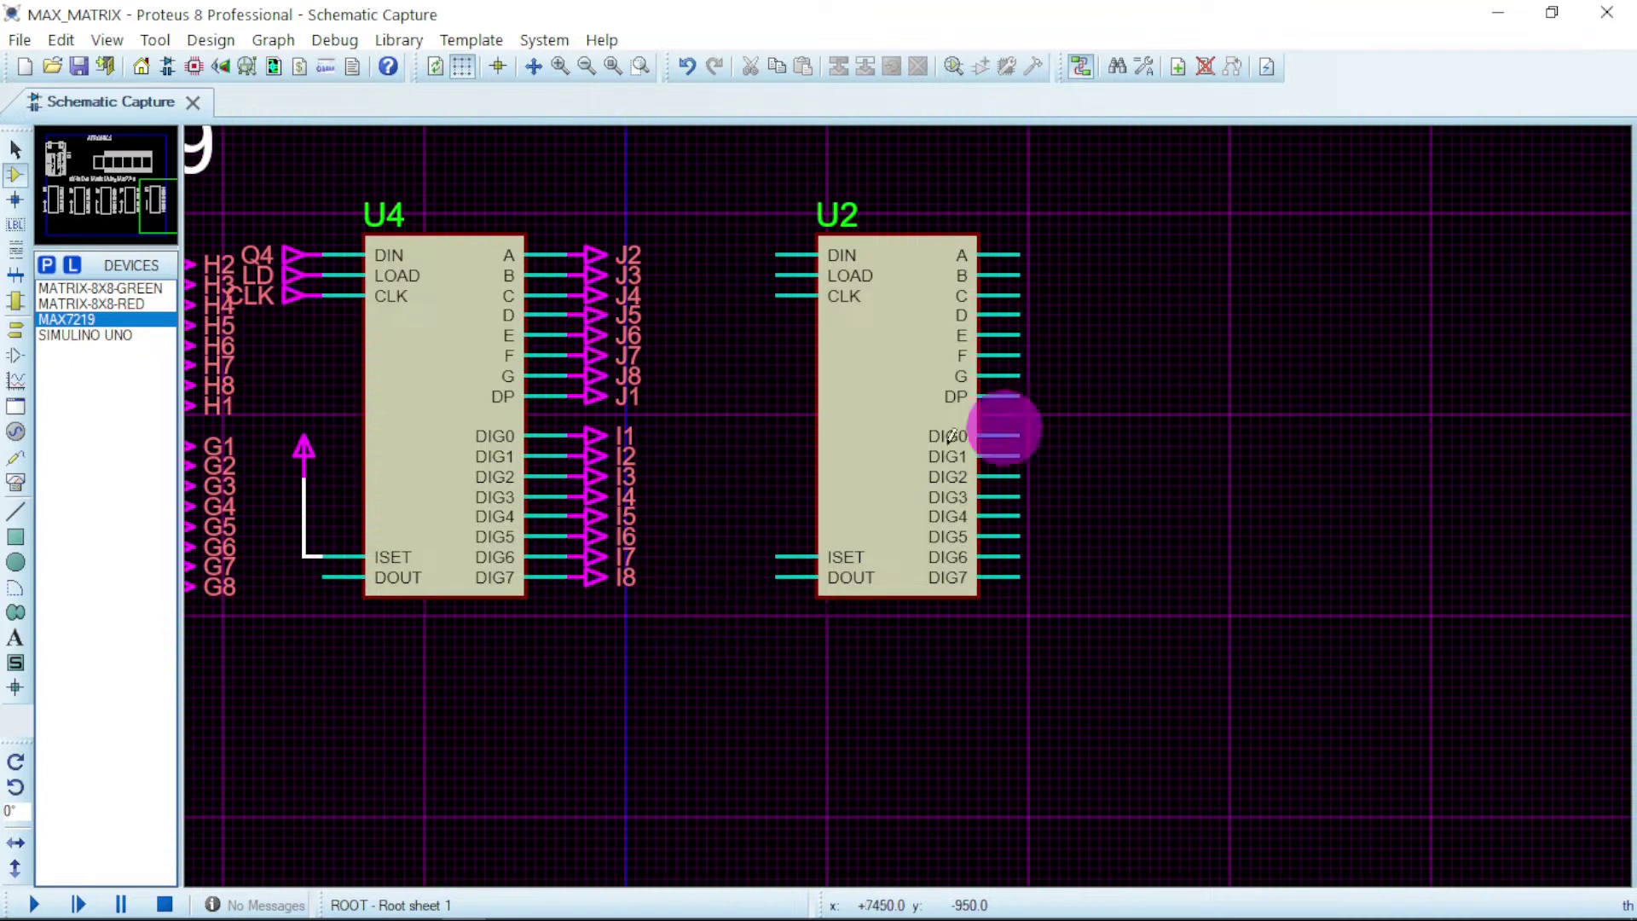
Attach INPUT terminals to U2's DIN, LOAD and CLK pins.
{"action": "left_click", "coordinate": [16, 332]}
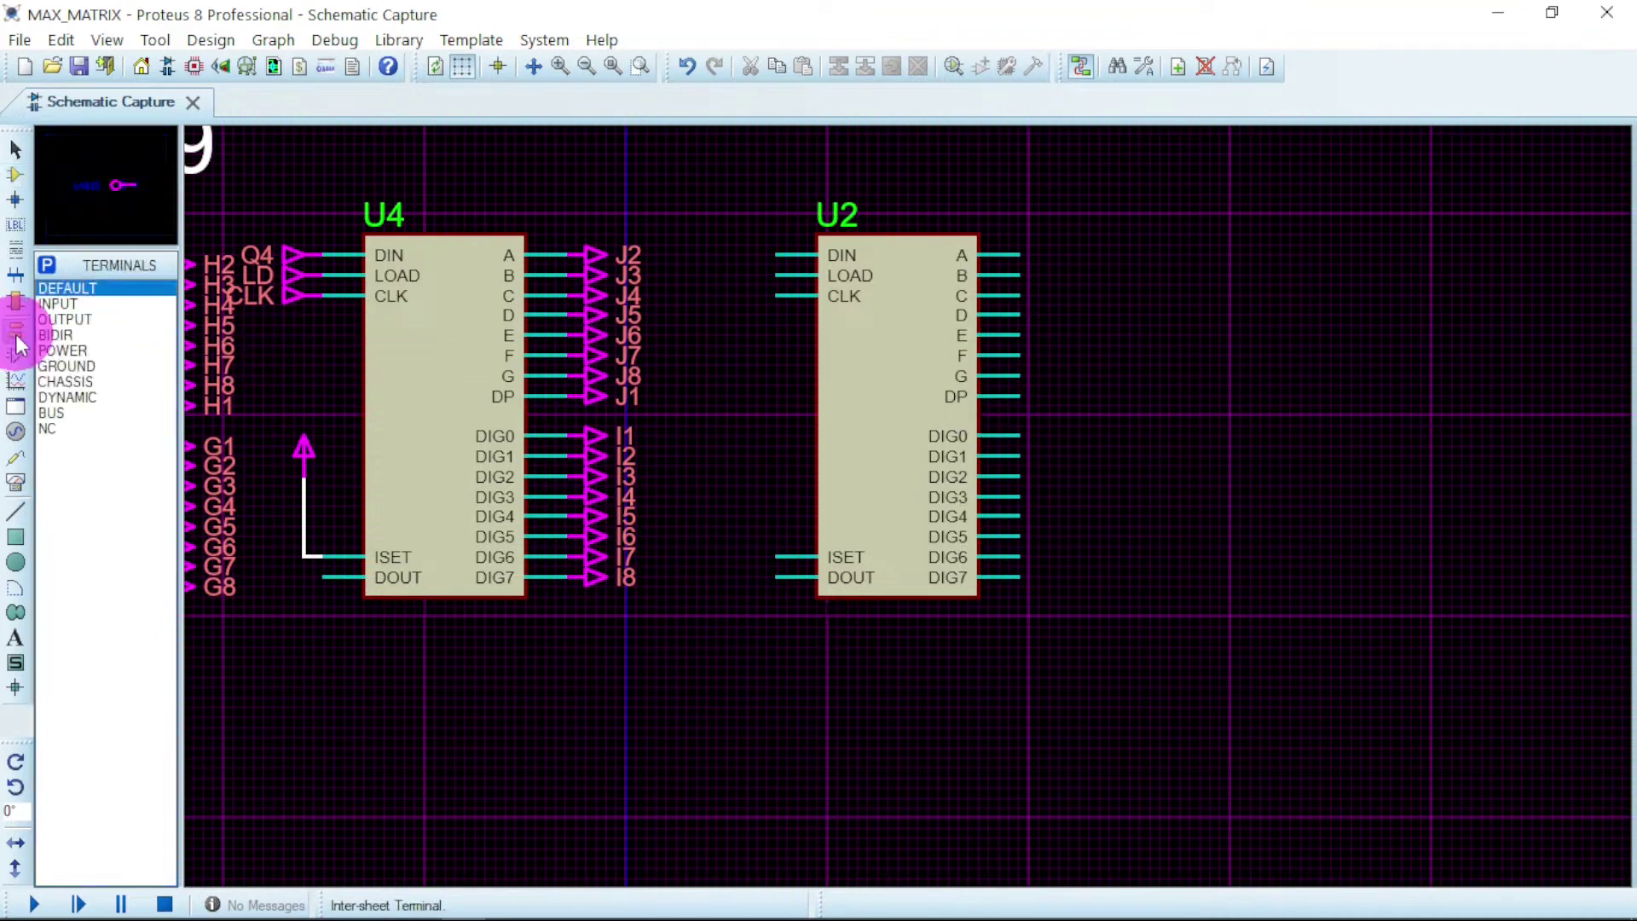
{"action": "left_click", "coordinate": [107, 306]}
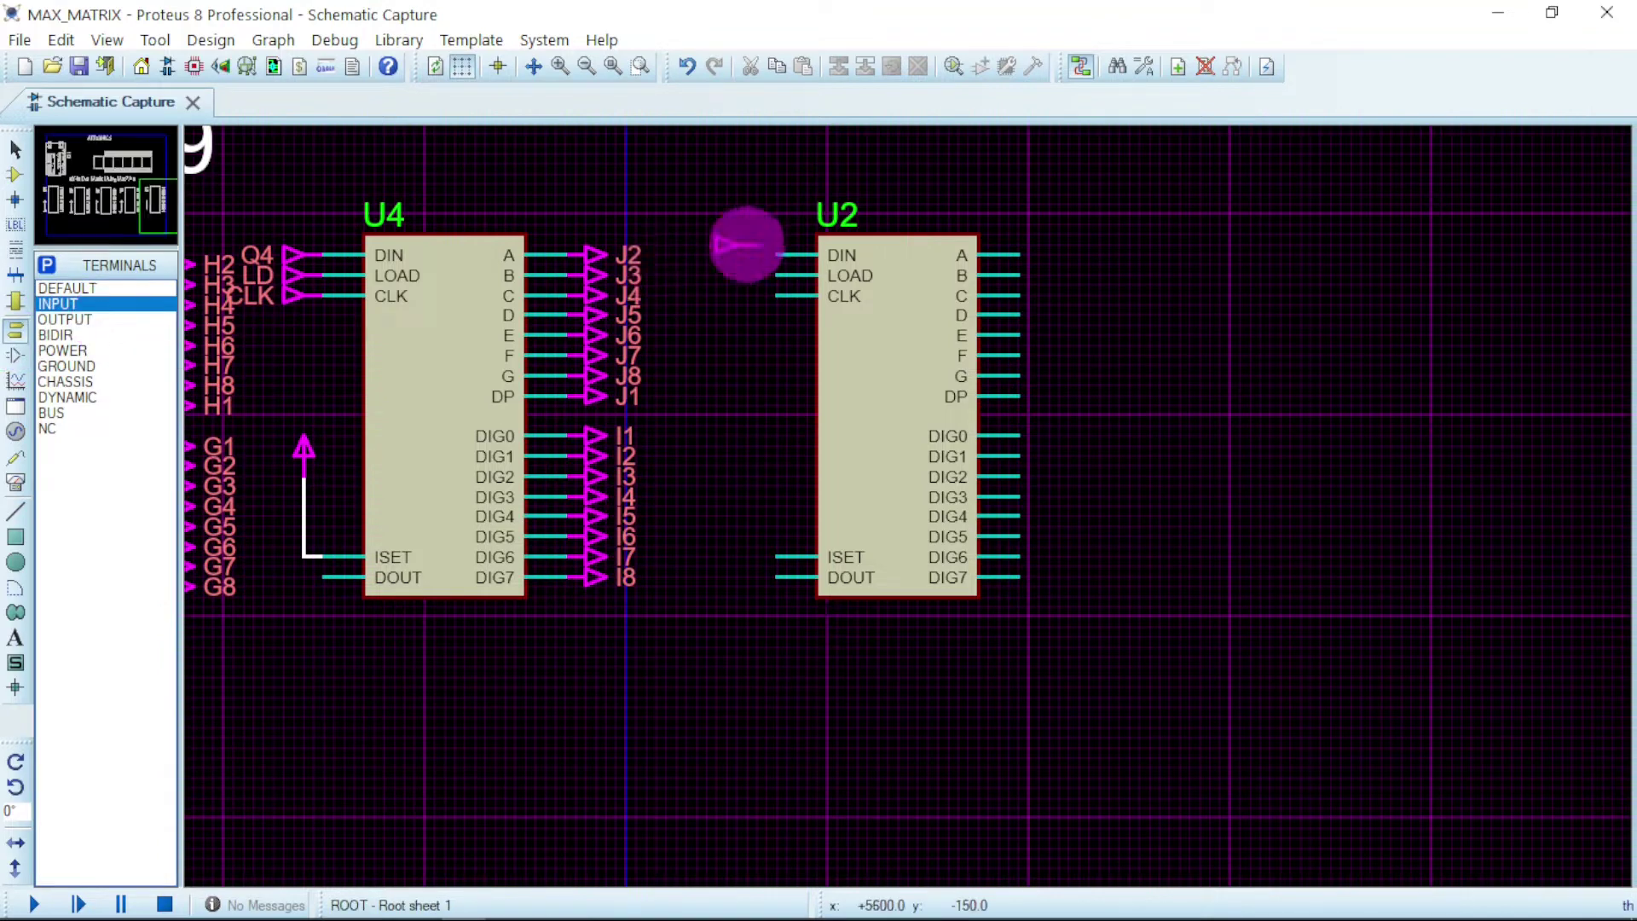
{"action": "left_click", "coordinate": [755, 255]}
{"action": "left_click", "coordinate": [754, 276]}
{"action": "left_click", "coordinate": [755, 296]}
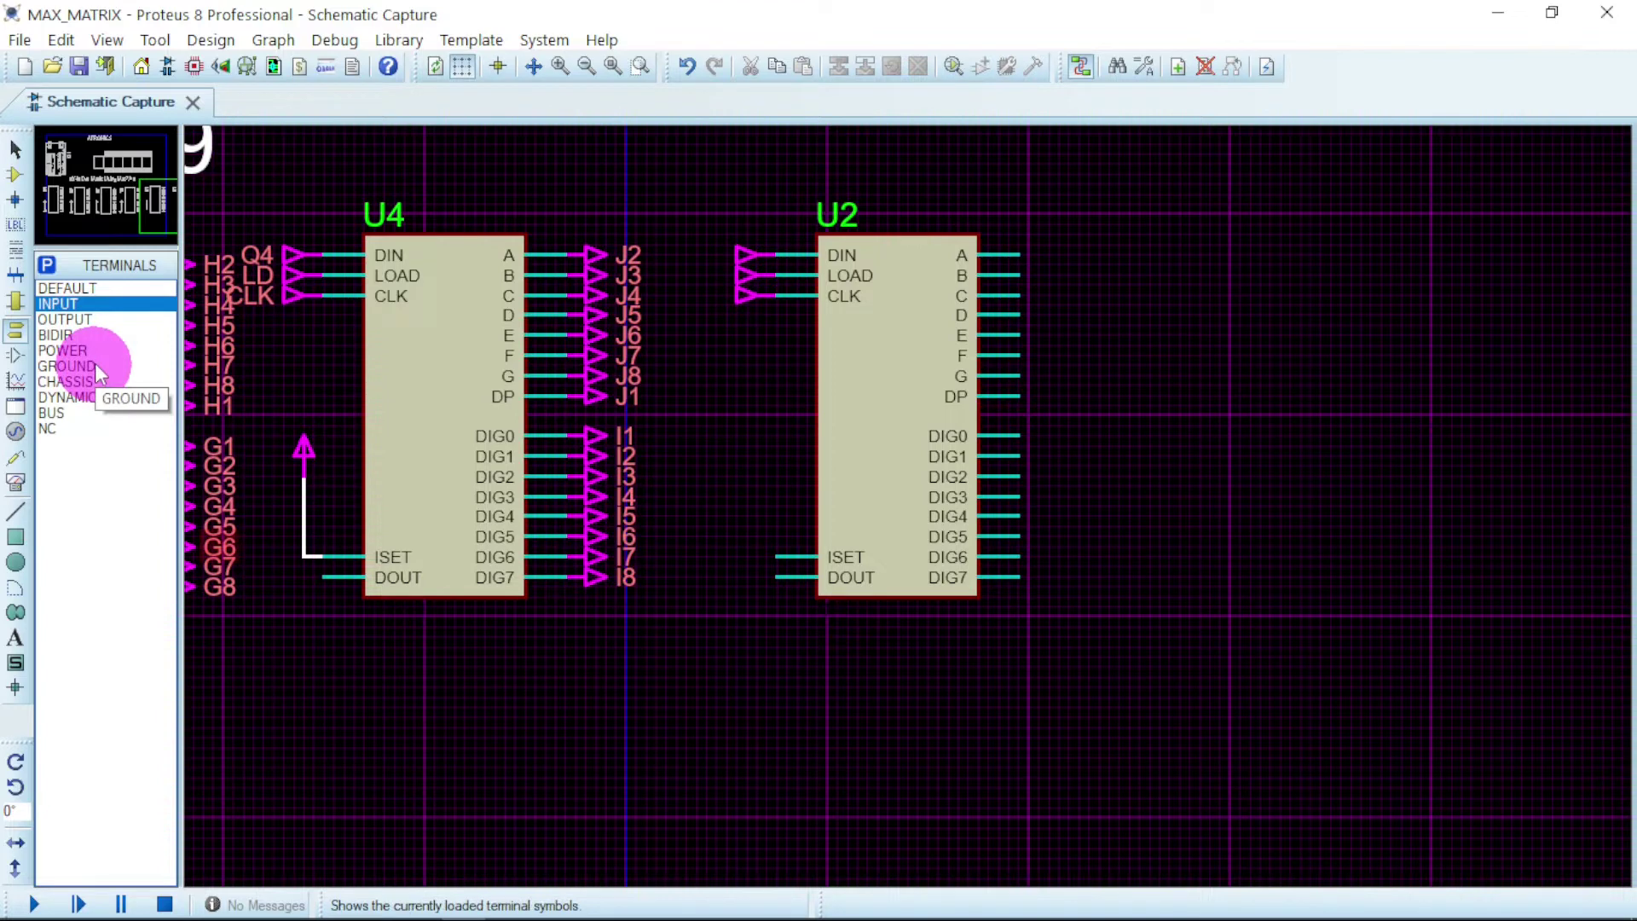
Place an OUTPUT terminal, rotated 180° to face left, on U4's DOUT pin.
{"action": "left_click", "coordinate": [85, 320]}
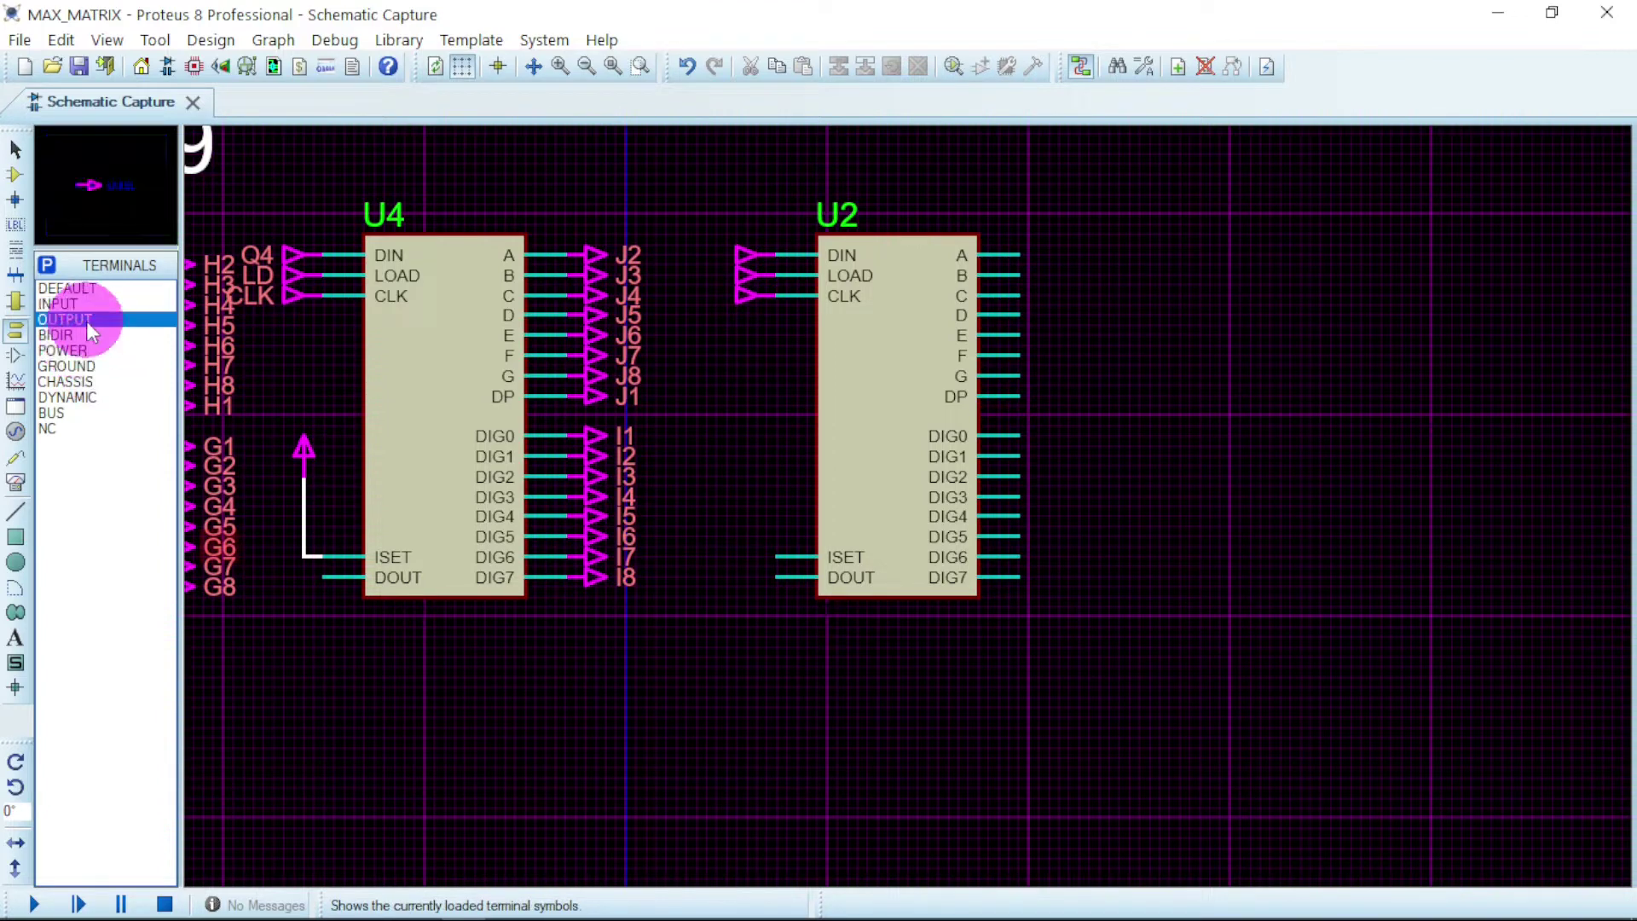
{"action": "left_click", "coordinate": [15, 765]}
{"action": "left_click", "coordinate": [14, 765]}
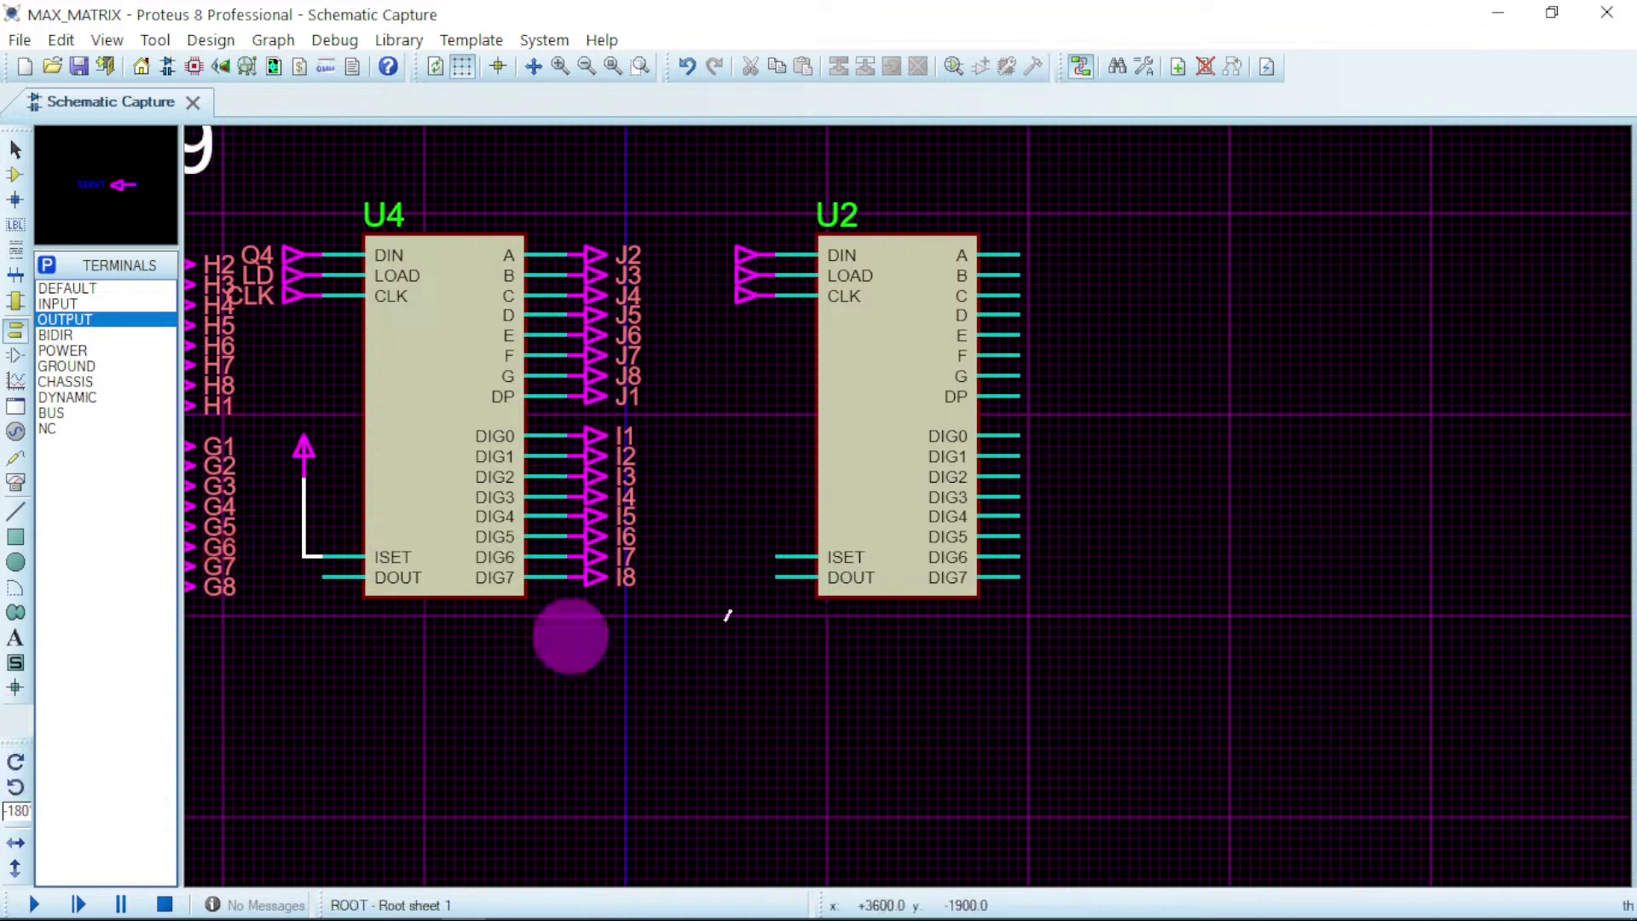
{"action": "left_click", "coordinate": [303, 579]}
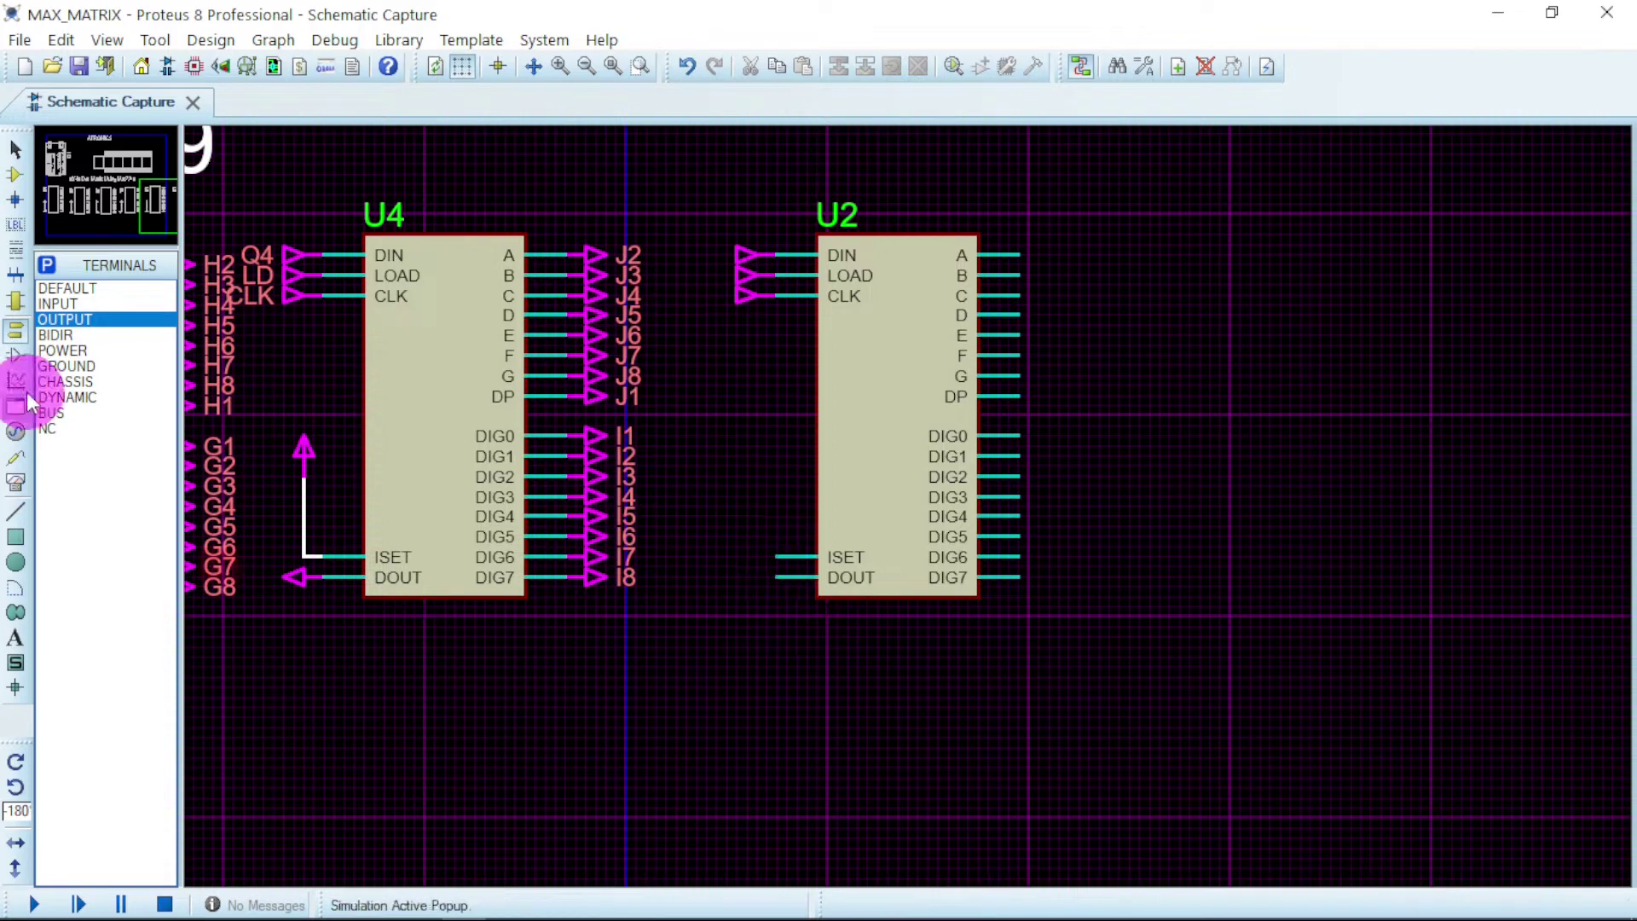
Place an upright POWER terminal left of U2 and wire it to the ISET pin.
{"action": "left_click", "coordinate": [84, 351]}
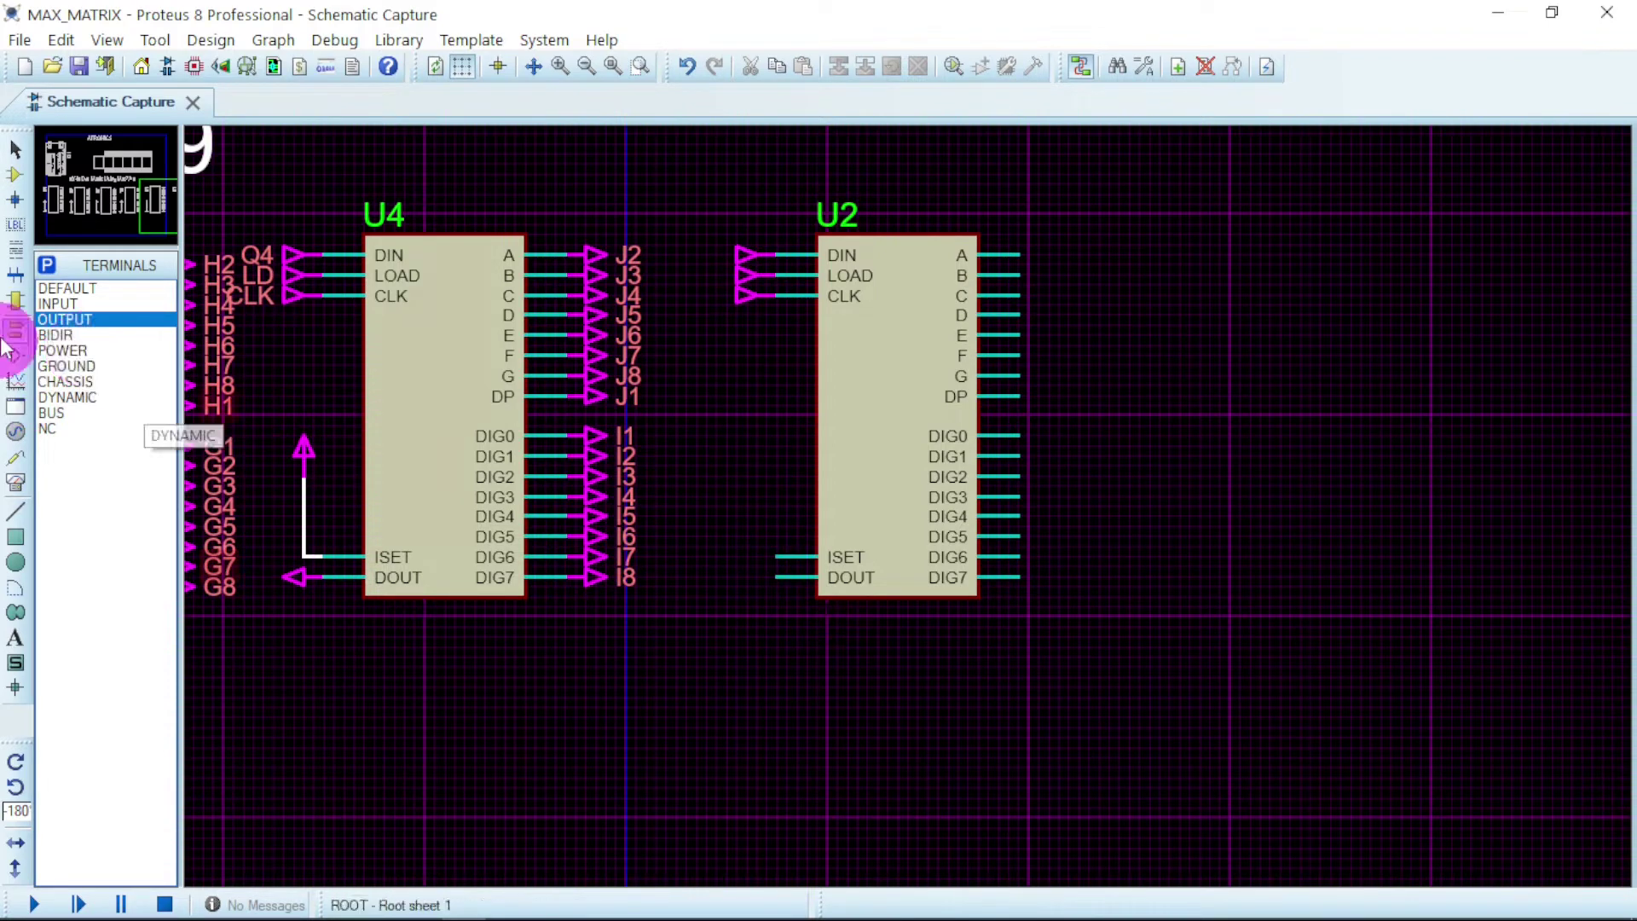
{"action": "left_click", "coordinate": [23, 773]}
{"action": "left_click", "coordinate": [737, 477]}
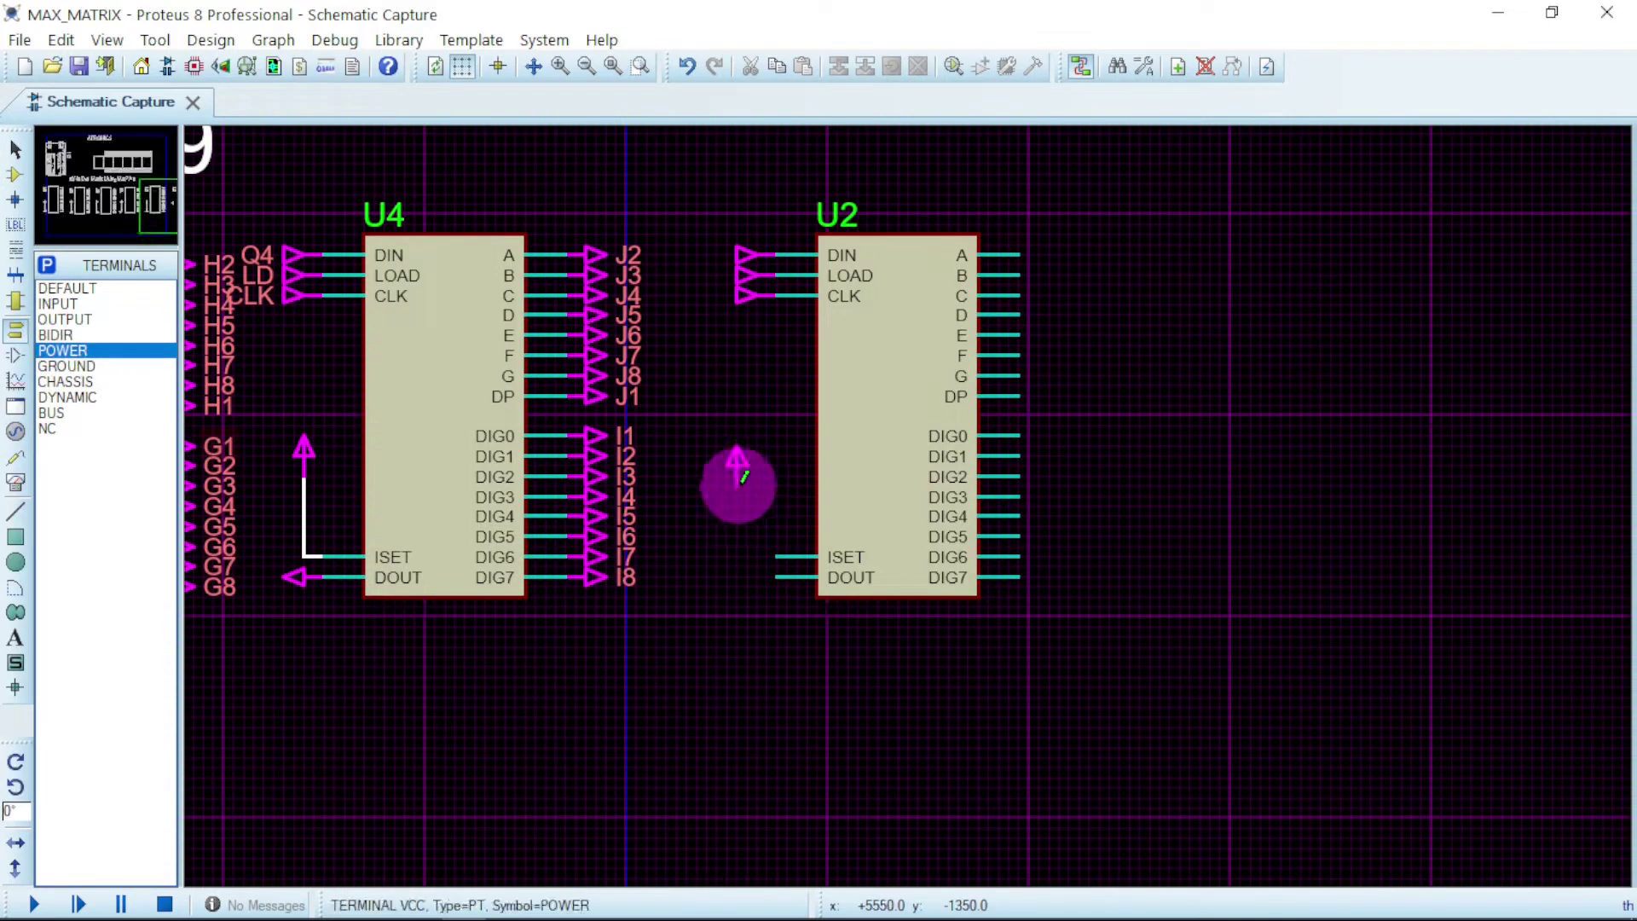
{"action": "left_click", "coordinate": [737, 487]}
{"action": "left_click", "coordinate": [776, 557]}
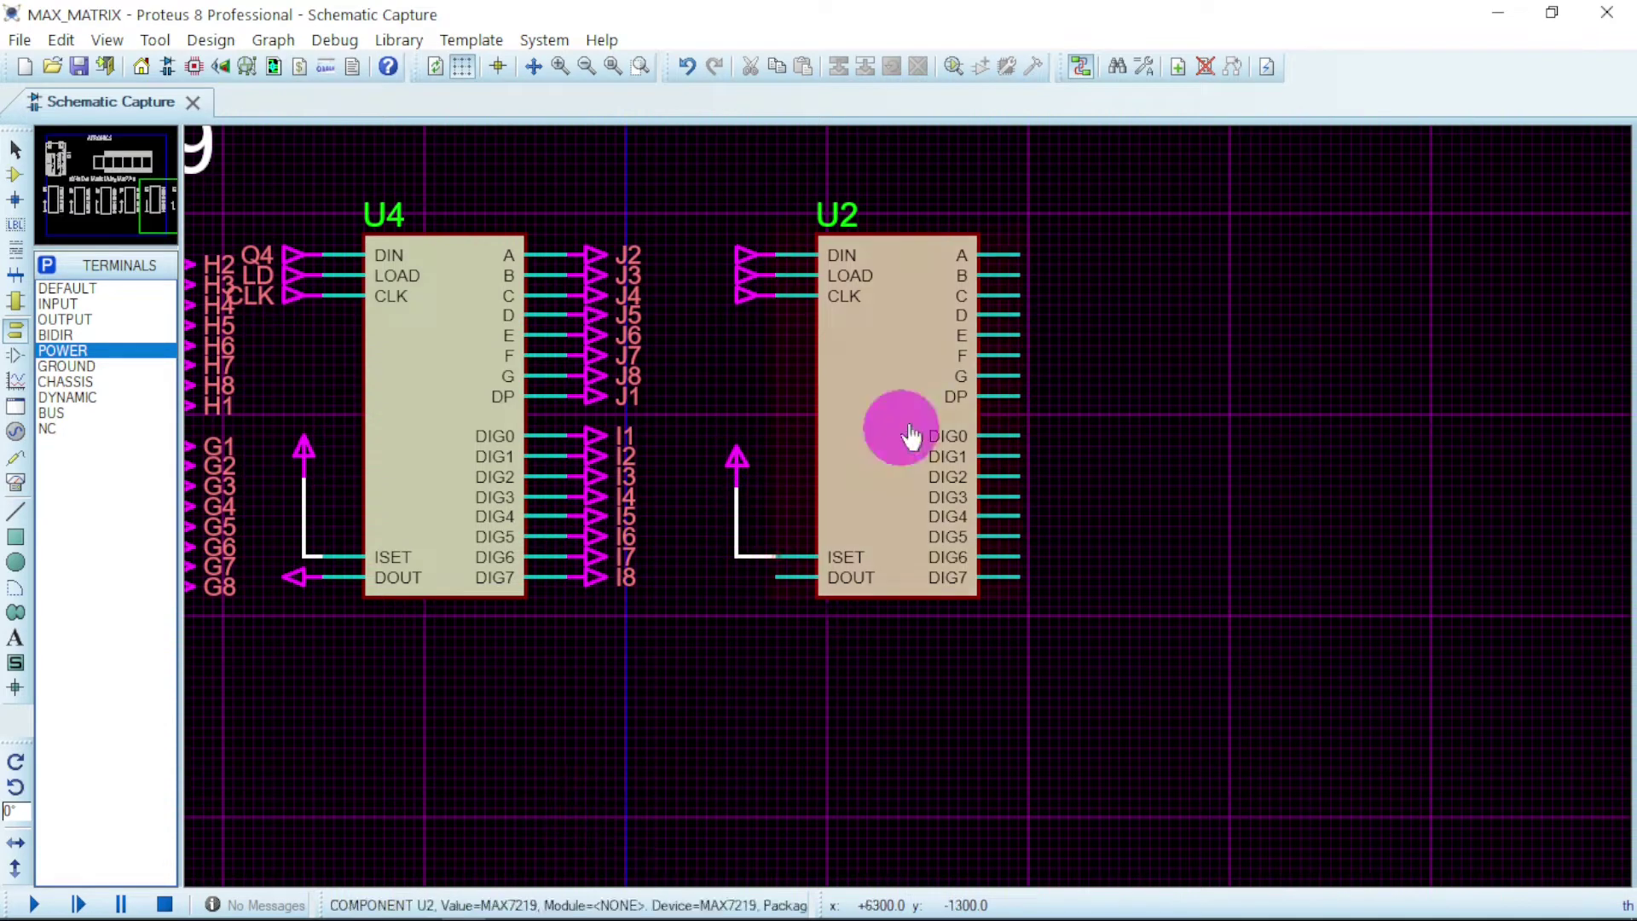
Put OUTPUT terminals on U2's segment pins A, B, C, D, E, F, G and DP.
{"action": "left_click", "coordinate": [83, 318]}
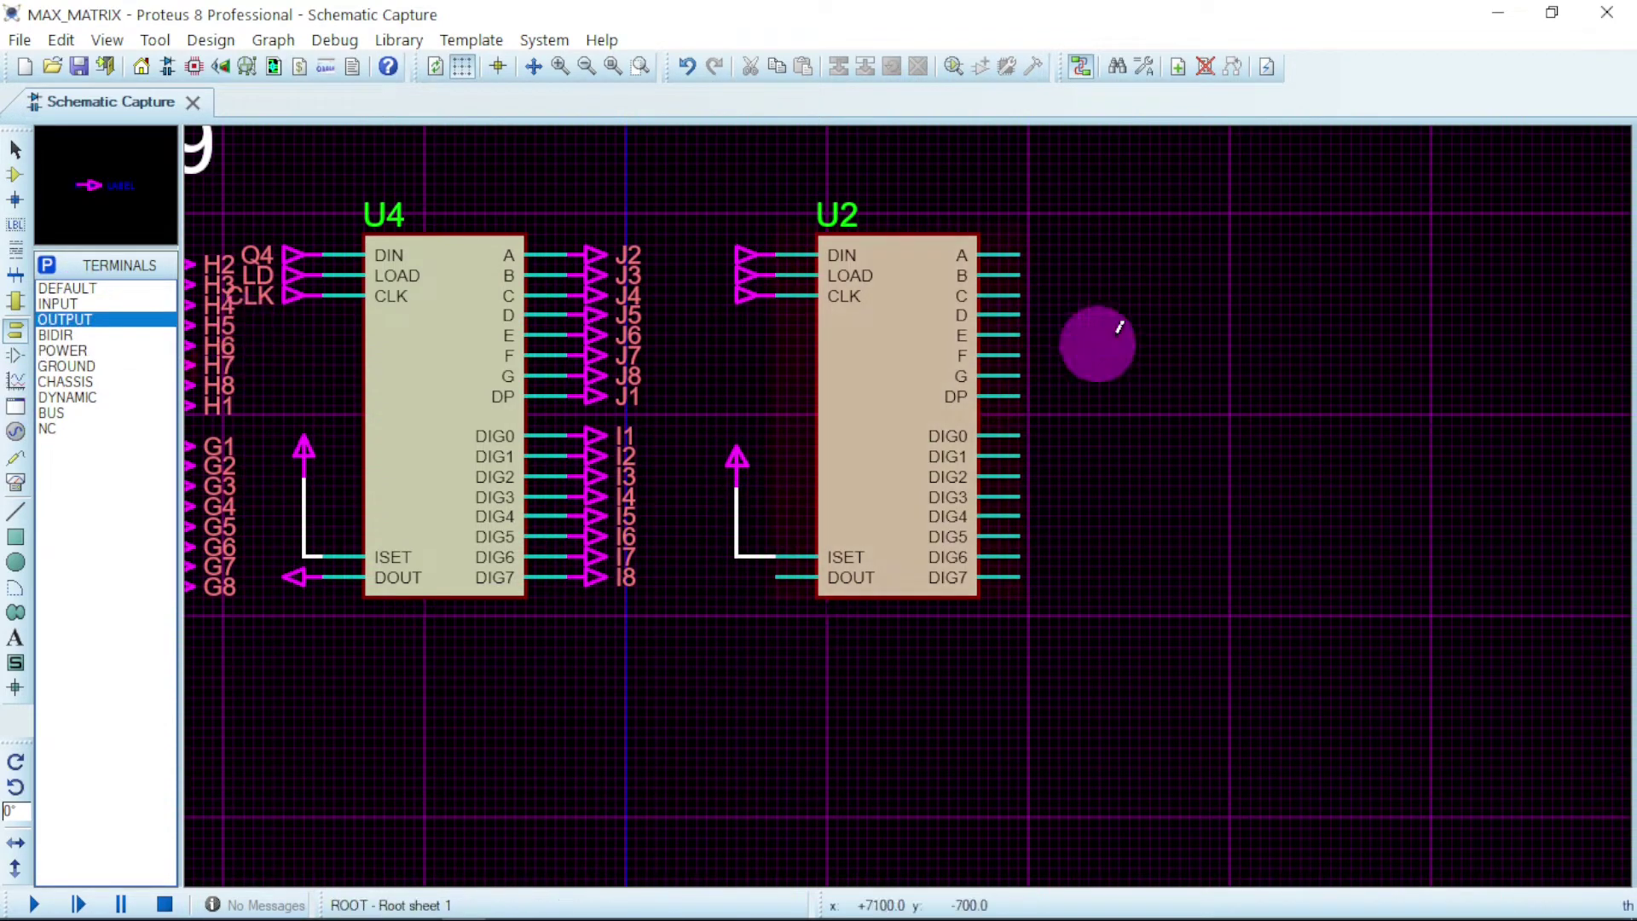
{"action": "left_click", "coordinate": [1034, 254]}
{"action": "left_click", "coordinate": [1034, 274]}
{"action": "left_click", "coordinate": [1034, 295]}
{"action": "left_click", "coordinate": [1036, 314]}
{"action": "left_click", "coordinate": [1036, 335]}
{"action": "left_click", "coordinate": [1036, 354]}
{"action": "left_click", "coordinate": [1036, 376]}
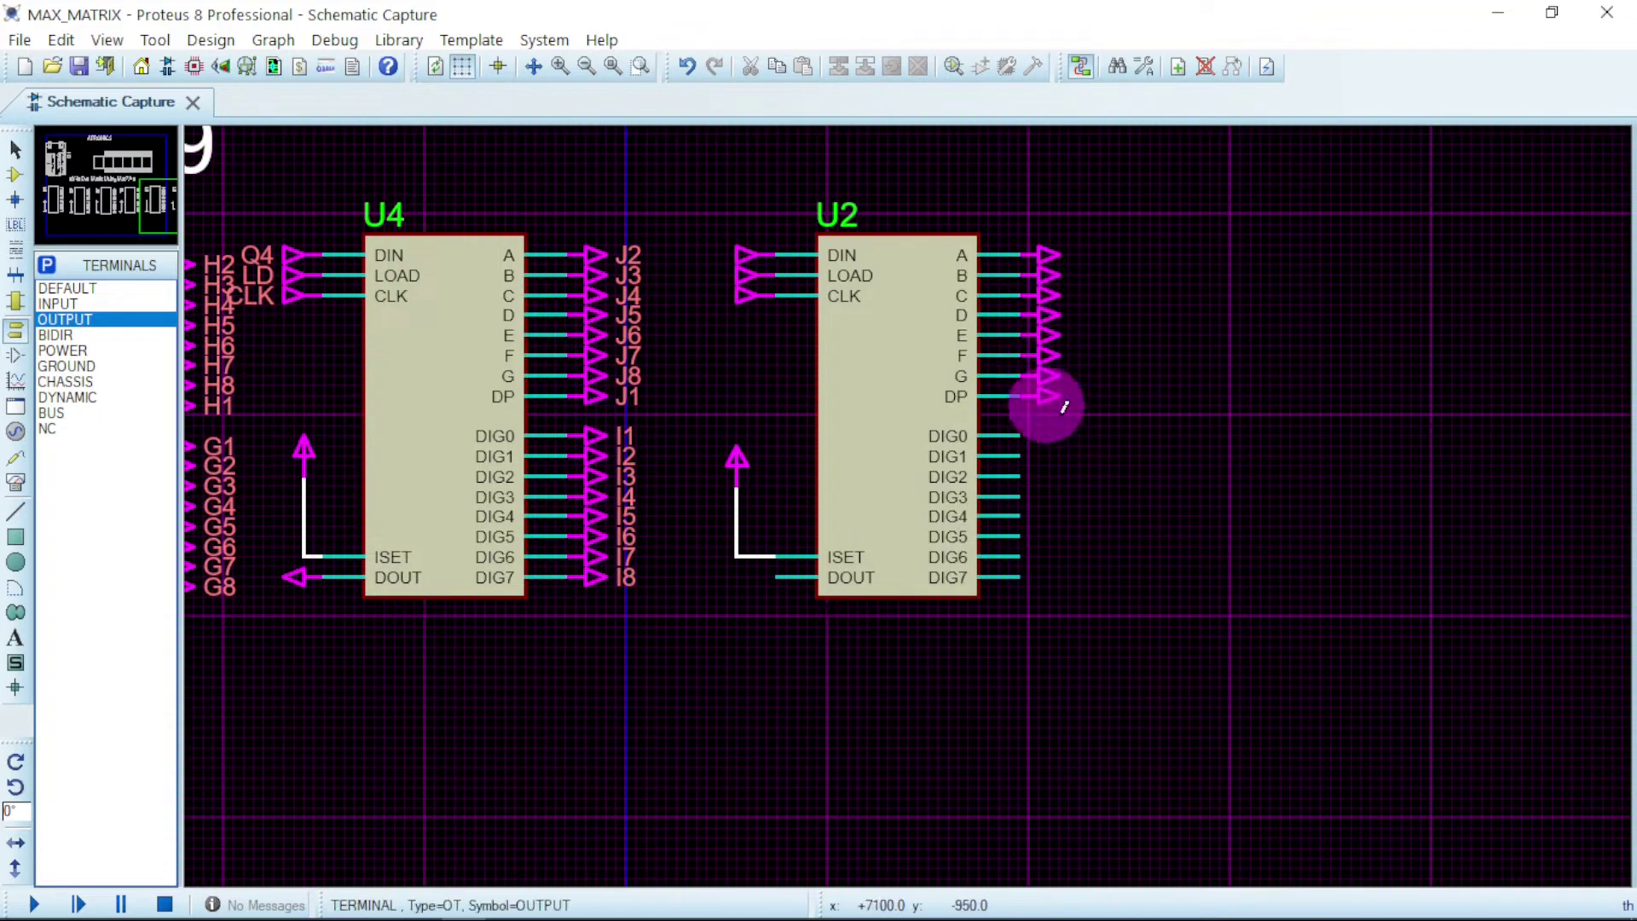
{"action": "left_click", "coordinate": [1036, 395]}
Block-copy the A–DP output terminals onto U2's DIG0–DIG7 pins.
{"action": "left_click_drag", "start_coordinate": [1162, 475], "coordinate": [989, 196]}
{"action": "right_click", "coordinate": [1020, 233]}
{"action": "left_click", "coordinate": [1142, 411]}
{"action": "left_click", "coordinate": [1035, 435]}
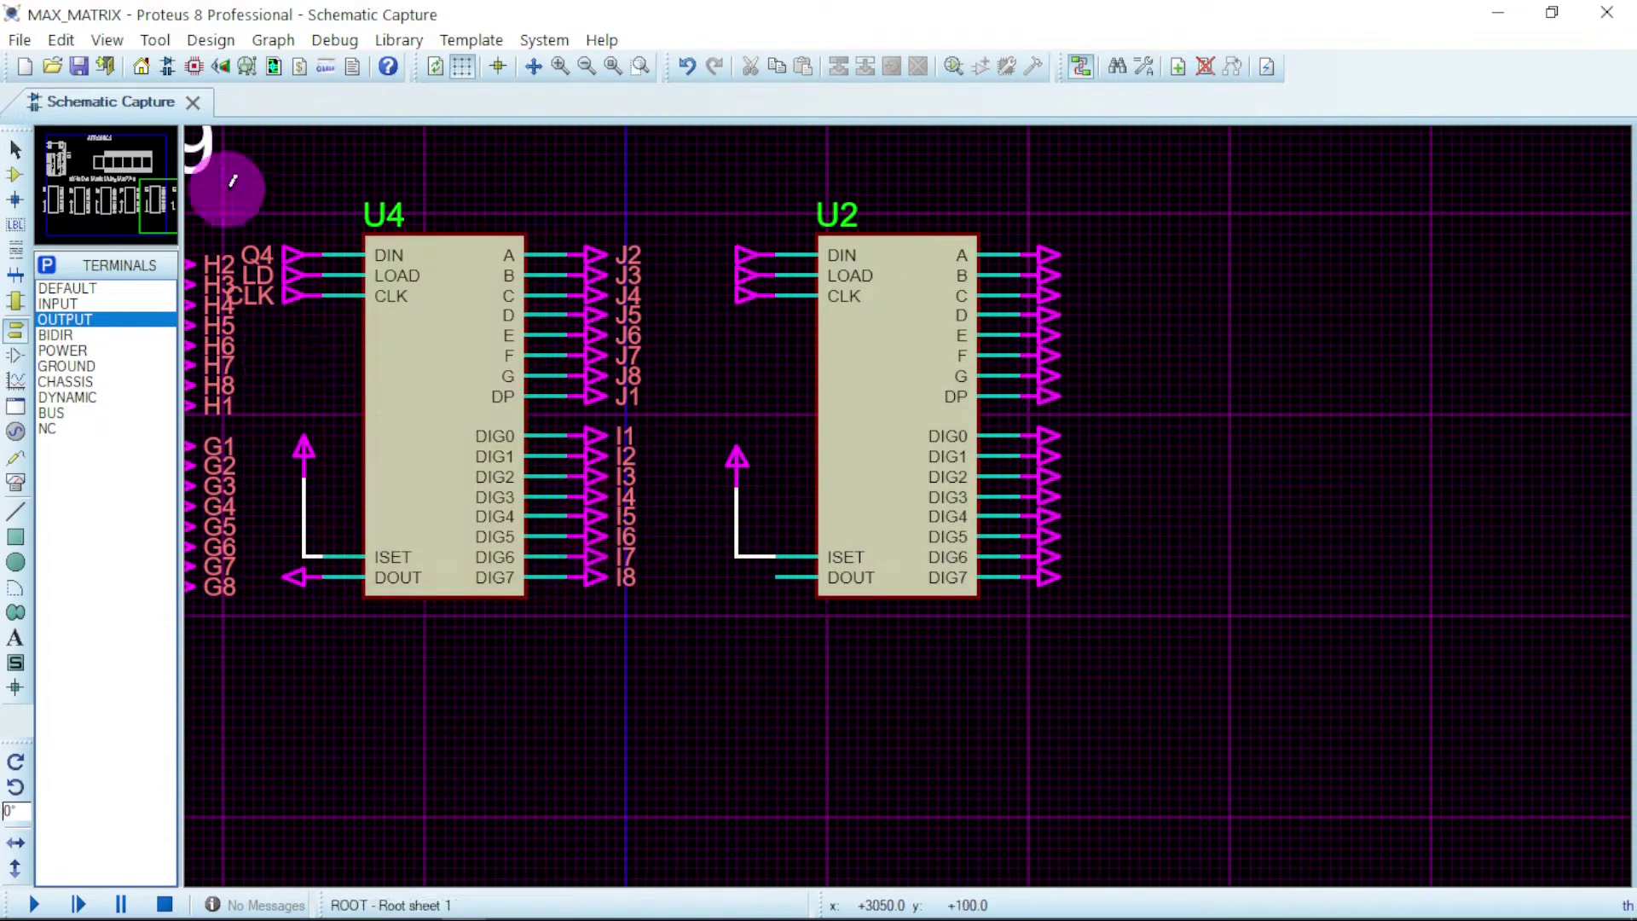
{"action": "left_click_drag", "start_coordinate": [198, 211], "coordinate": [188, 213]}
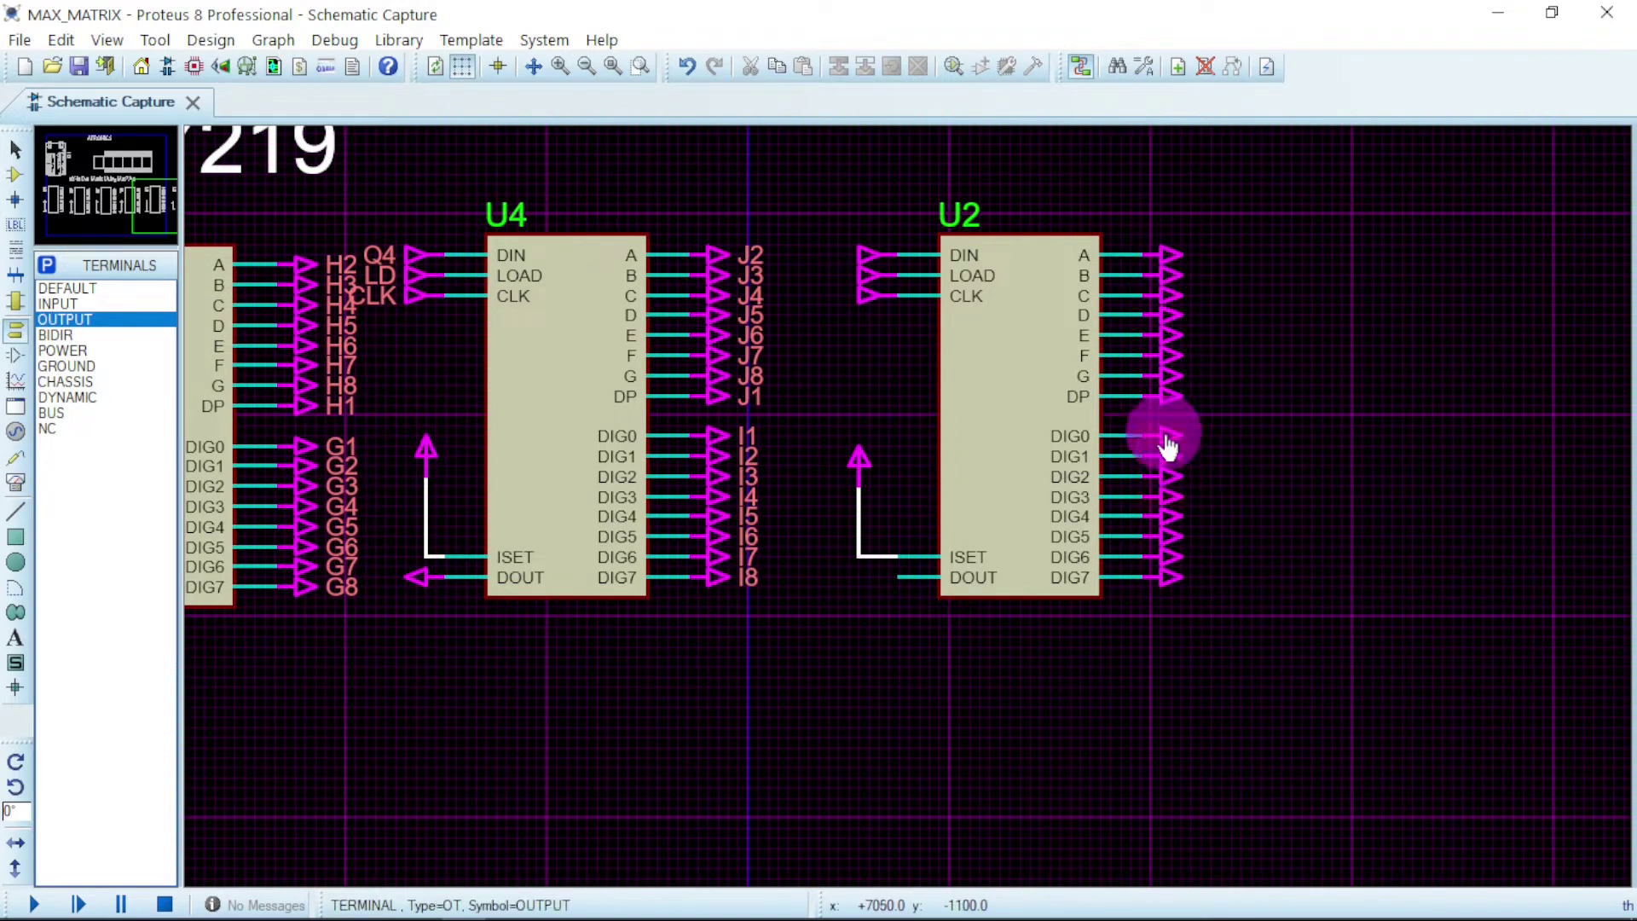
Label the terminal on U4's DOUT pin Q5.
{"action": "left_click", "coordinate": [422, 587]}
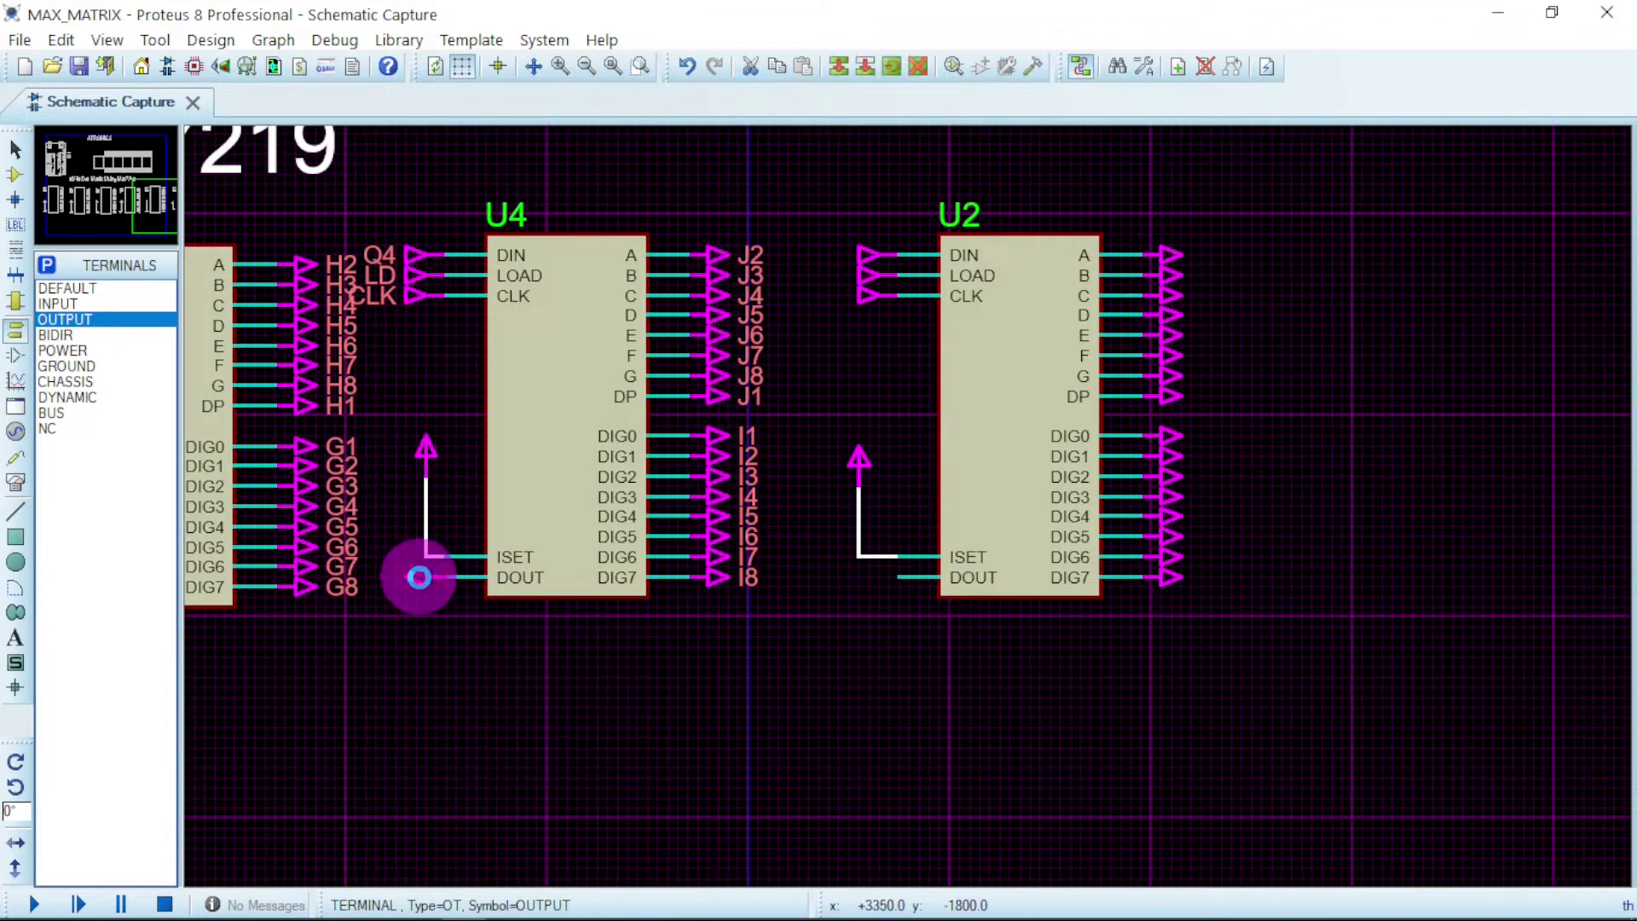
{"action": "left_click", "coordinate": [422, 586]}
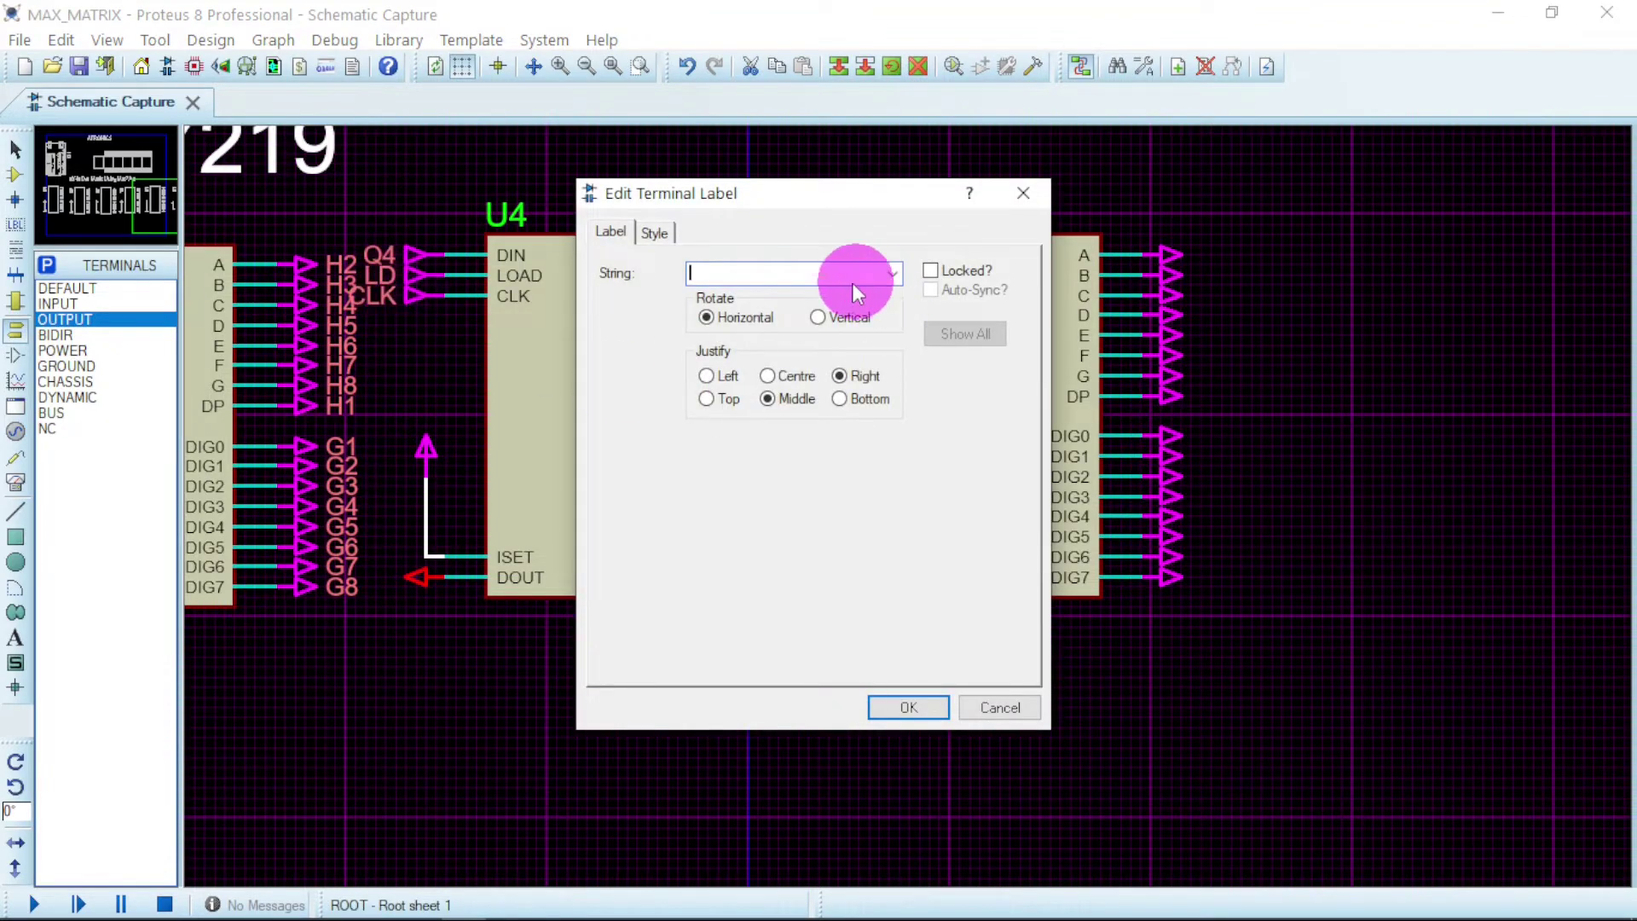
{"action": "type", "text": "q5"}
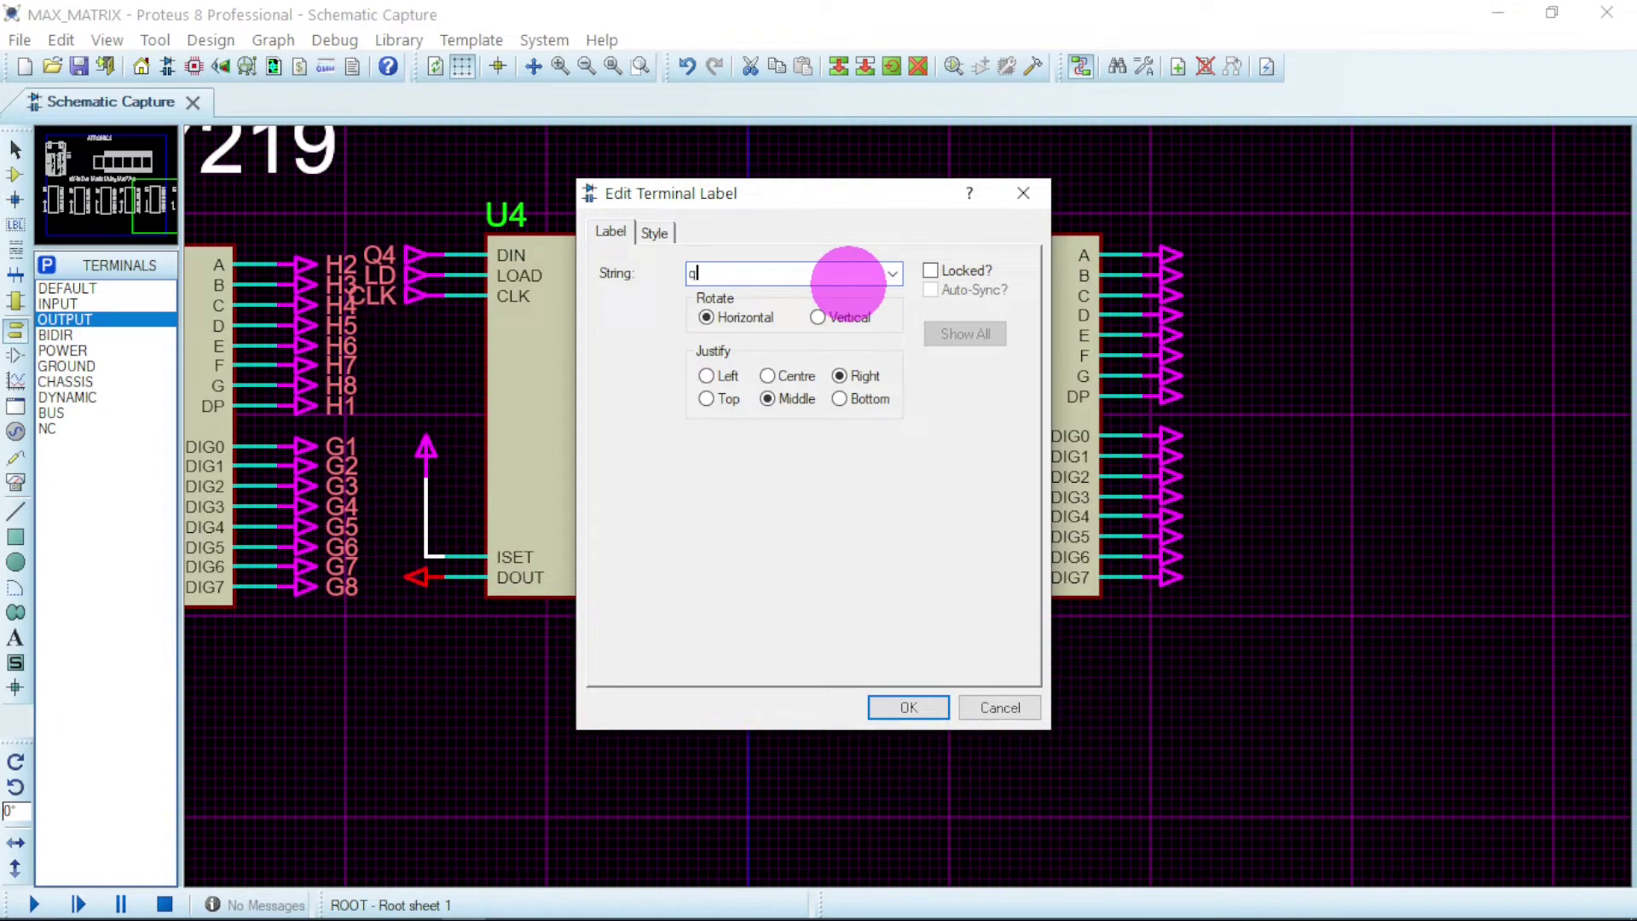
{"action": "key", "text": "BackSpace"}
{"action": "key", "text": "BackSpace"}
{"action": "type", "text": "Q5"}
{"action": "key", "text": "Return"}
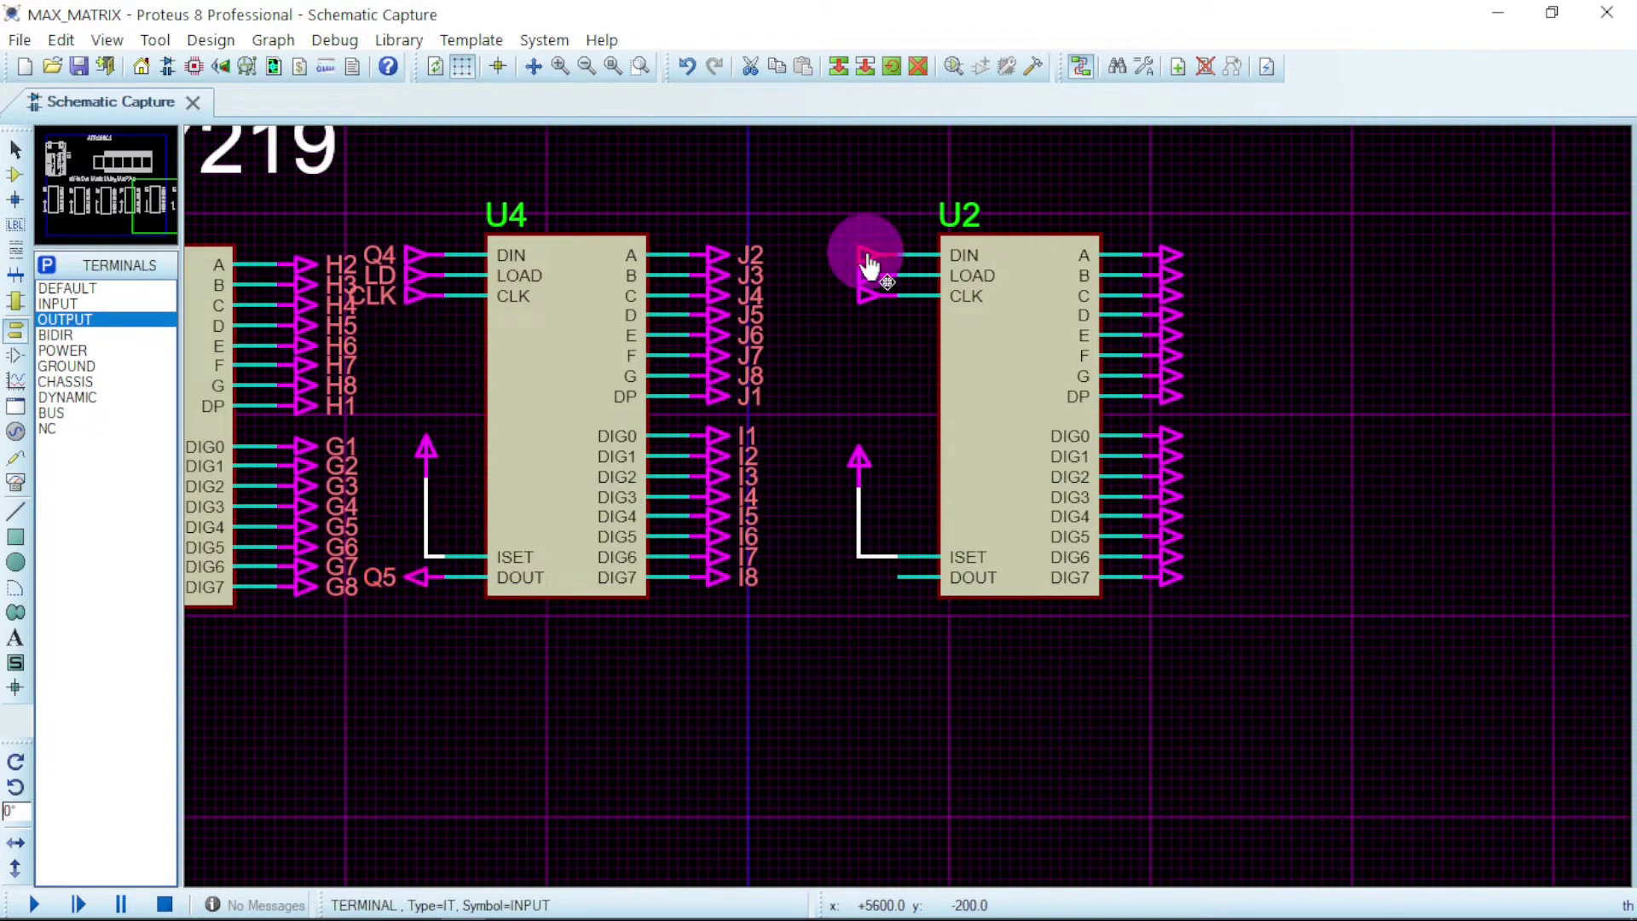
Label U2's DIN, LOAD and CLK input terminals Q5, LD and CLK.
{"action": "double_click", "coordinate": [865, 256]}
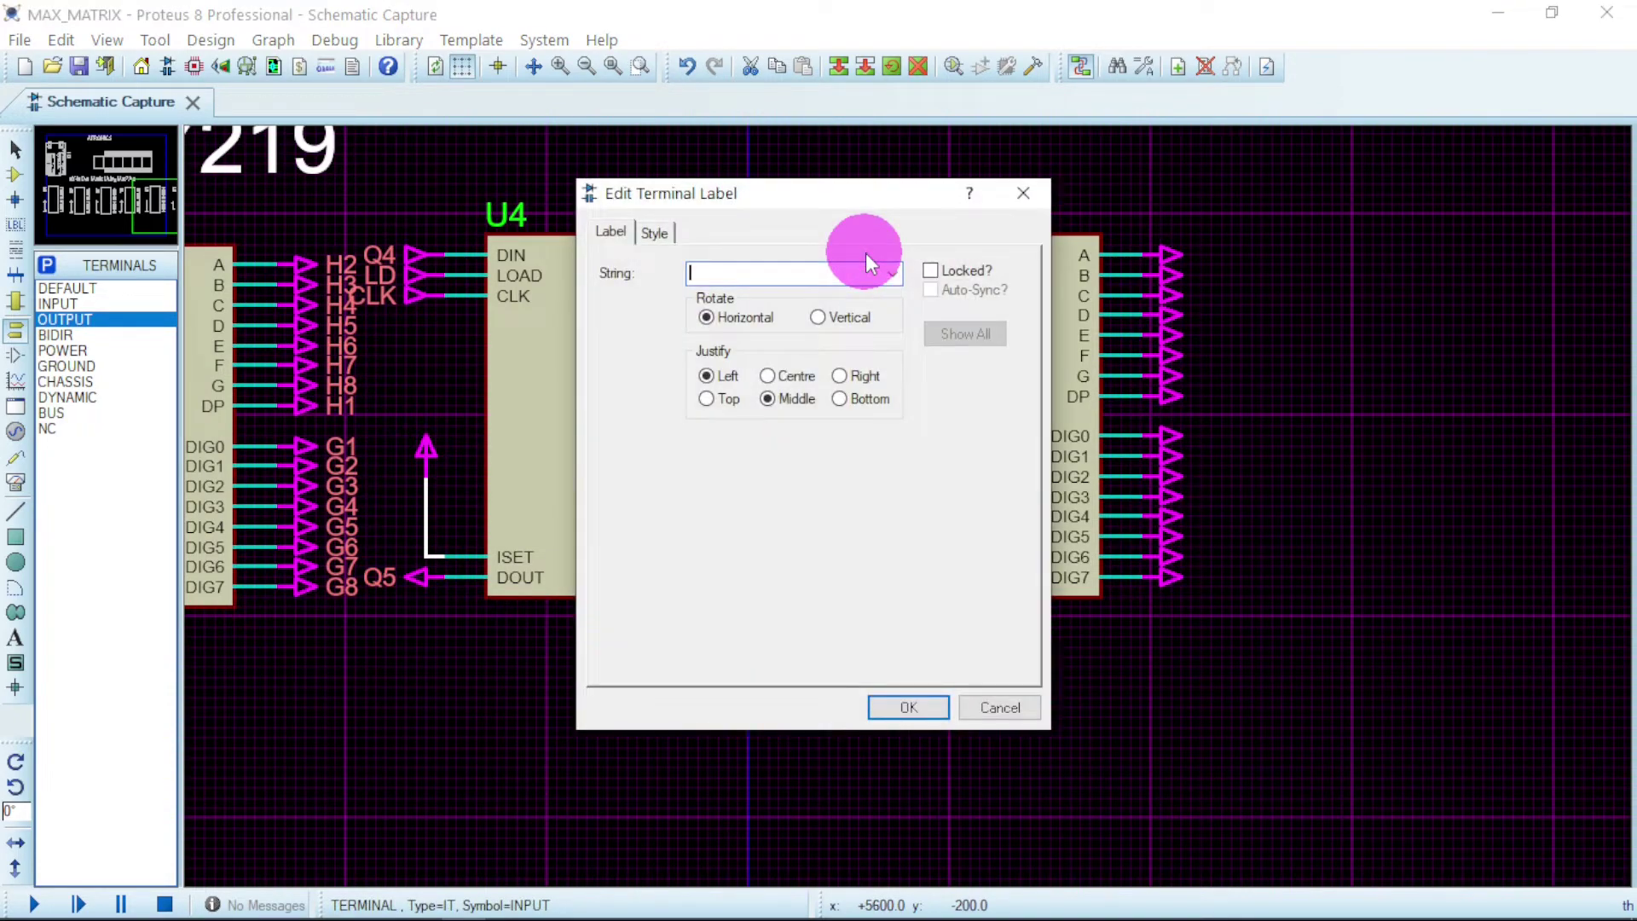
{"action": "type", "text": "Q5"}
{"action": "key", "text": "Return"}
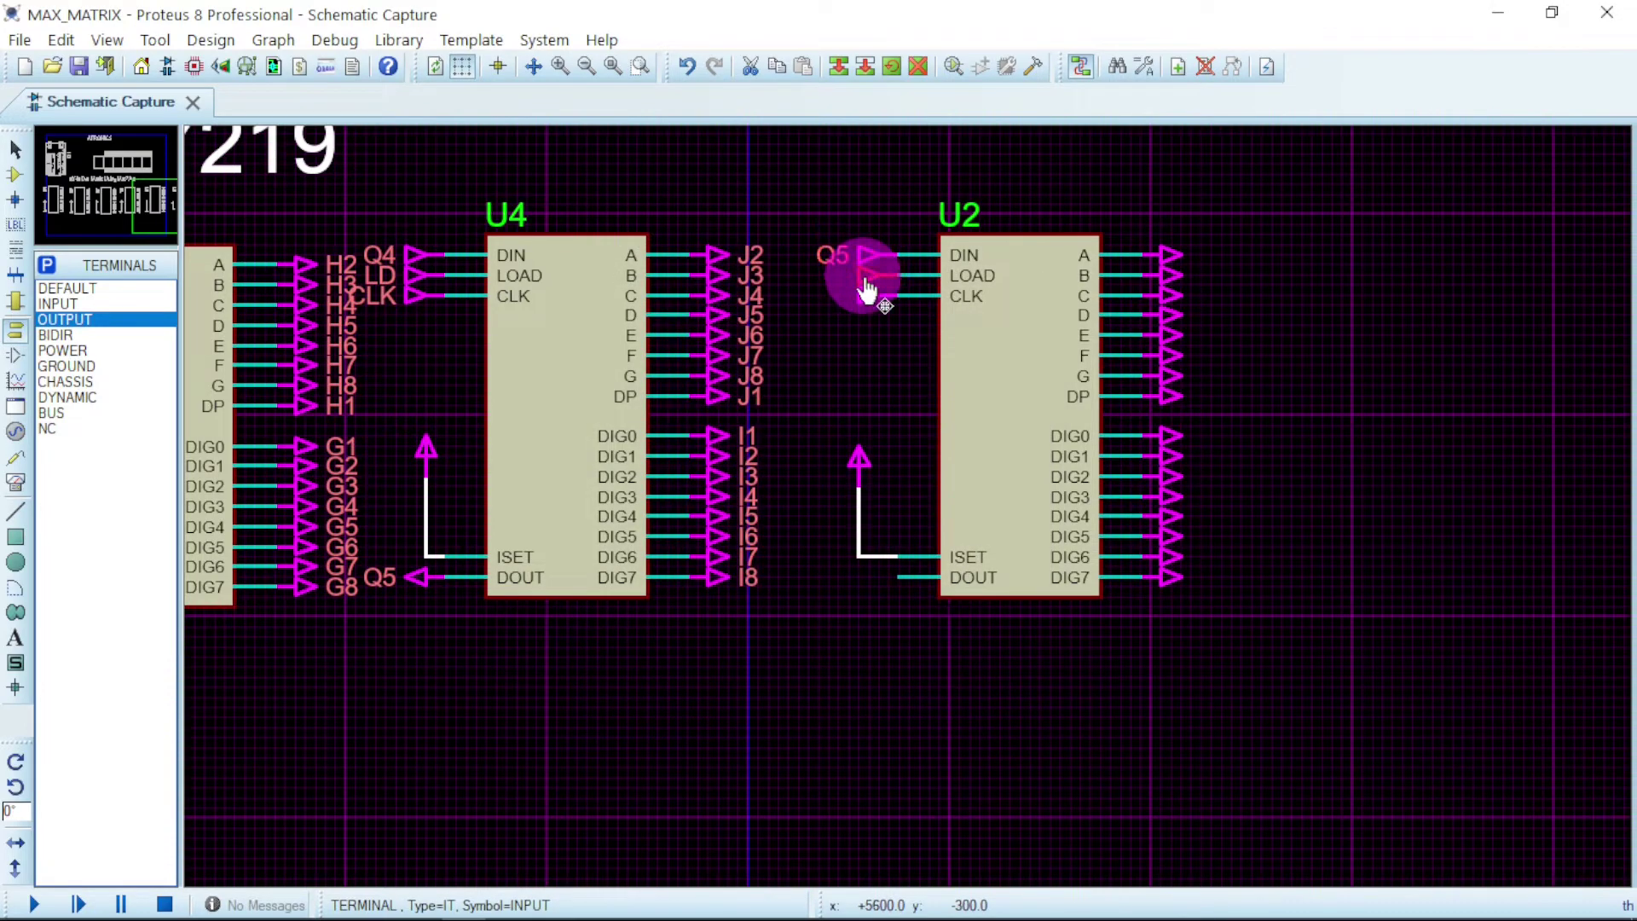
{"action": "double_click", "coordinate": [866, 277]}
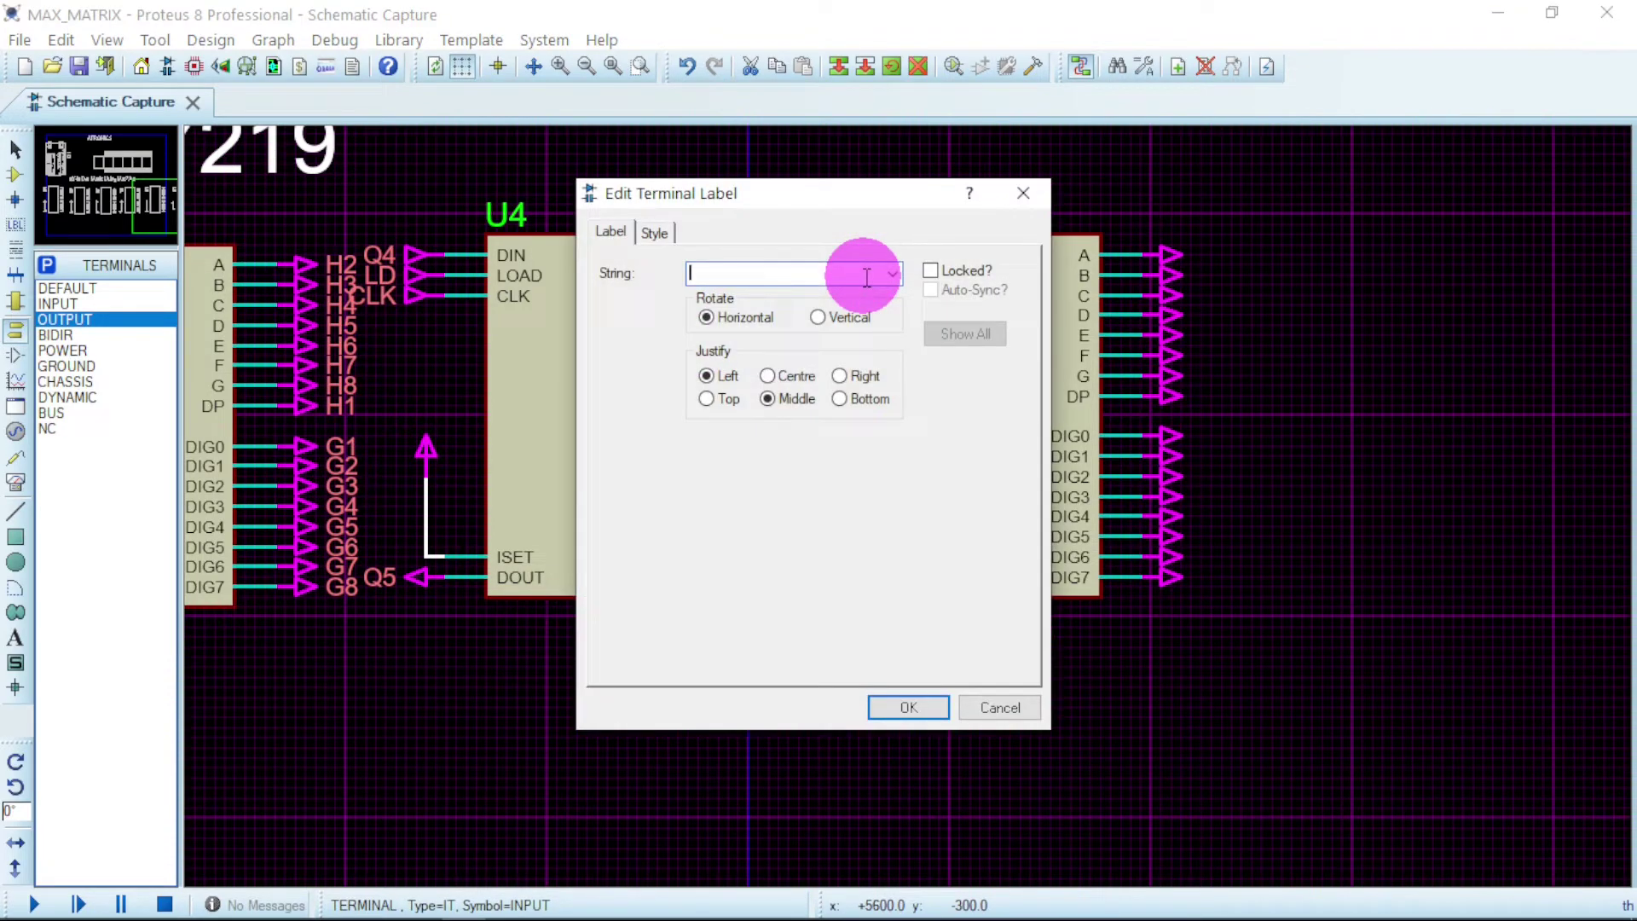
{"action": "type", "text": "LD"}
{"action": "key", "text": "Return"}
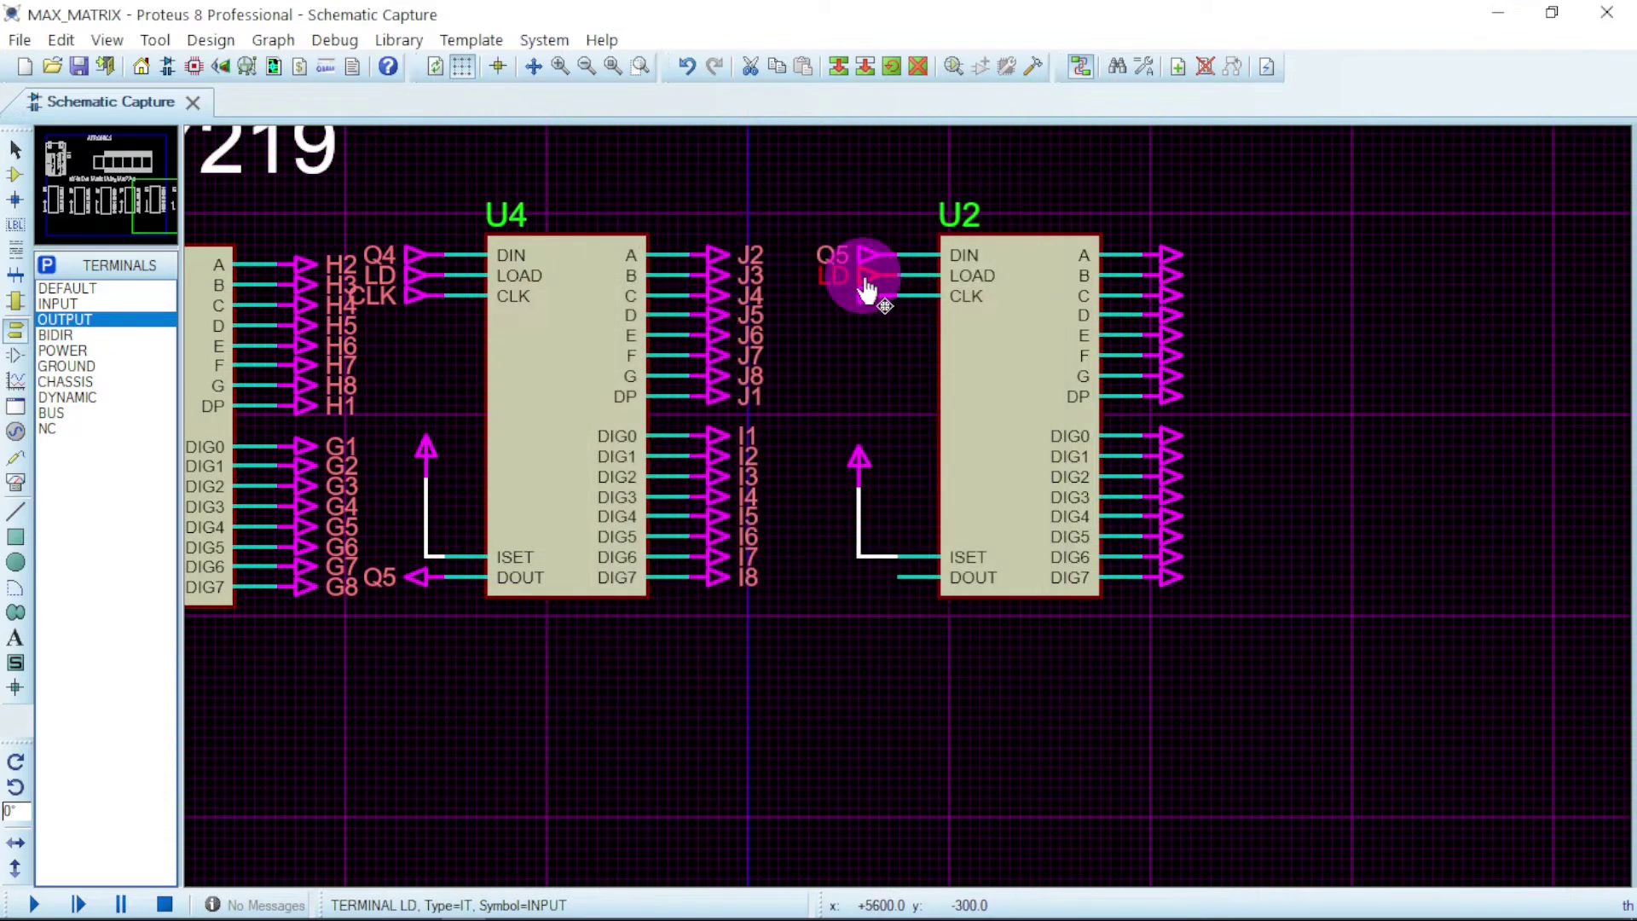
{"action": "double_click", "coordinate": [867, 297]}
{"action": "type", "text": "CLK"}
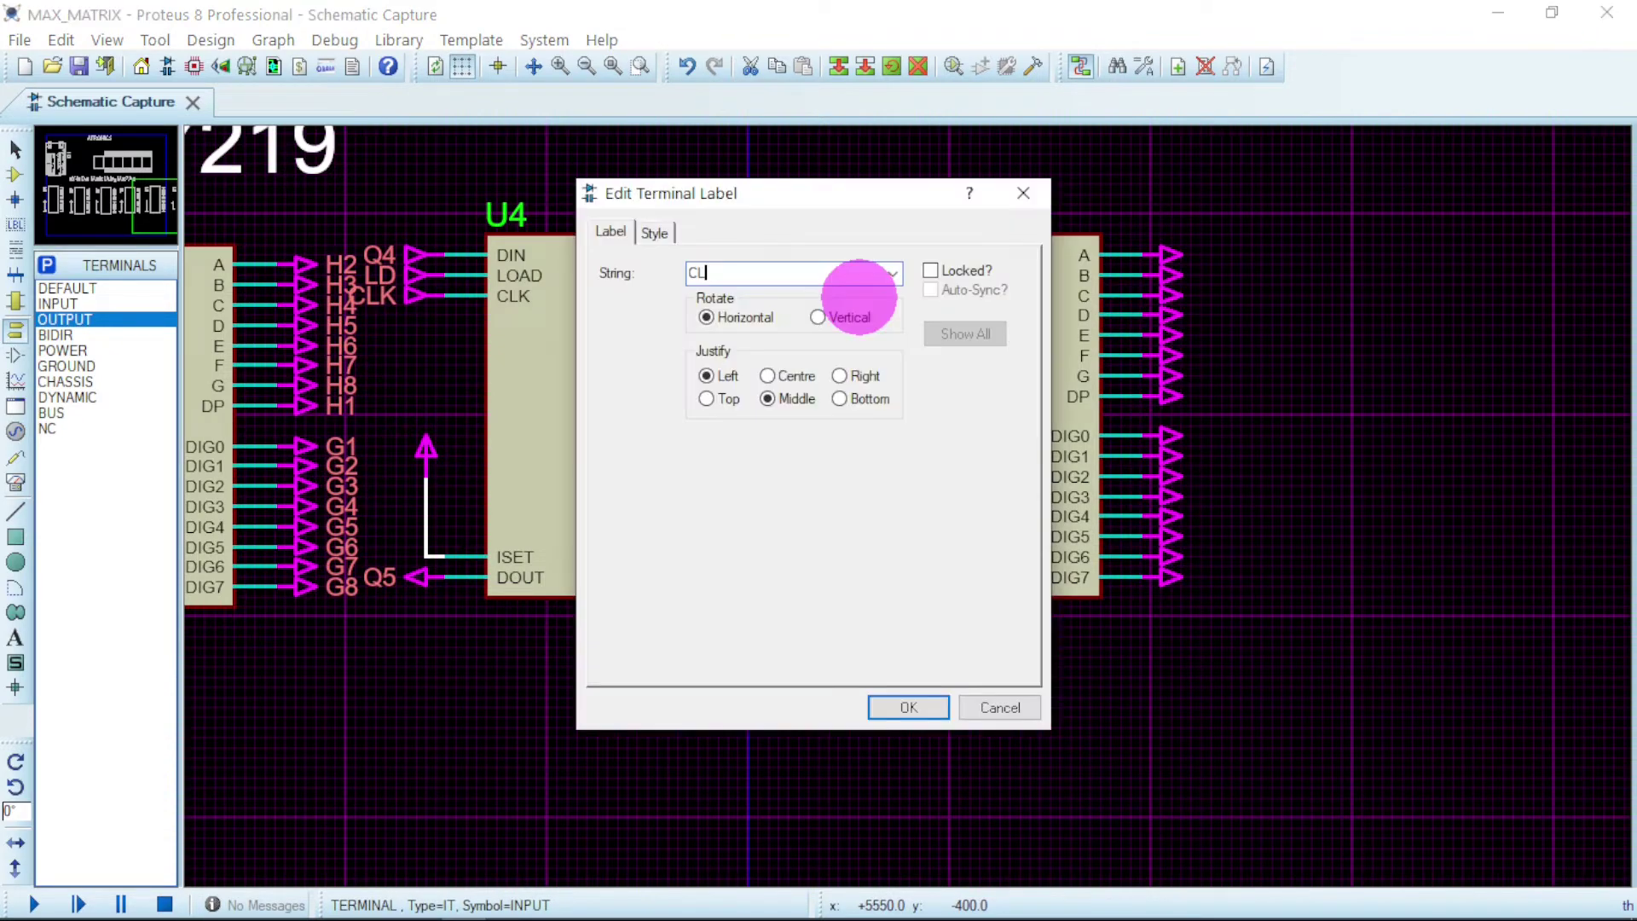
{"action": "left_click", "coordinate": [887, 710]}
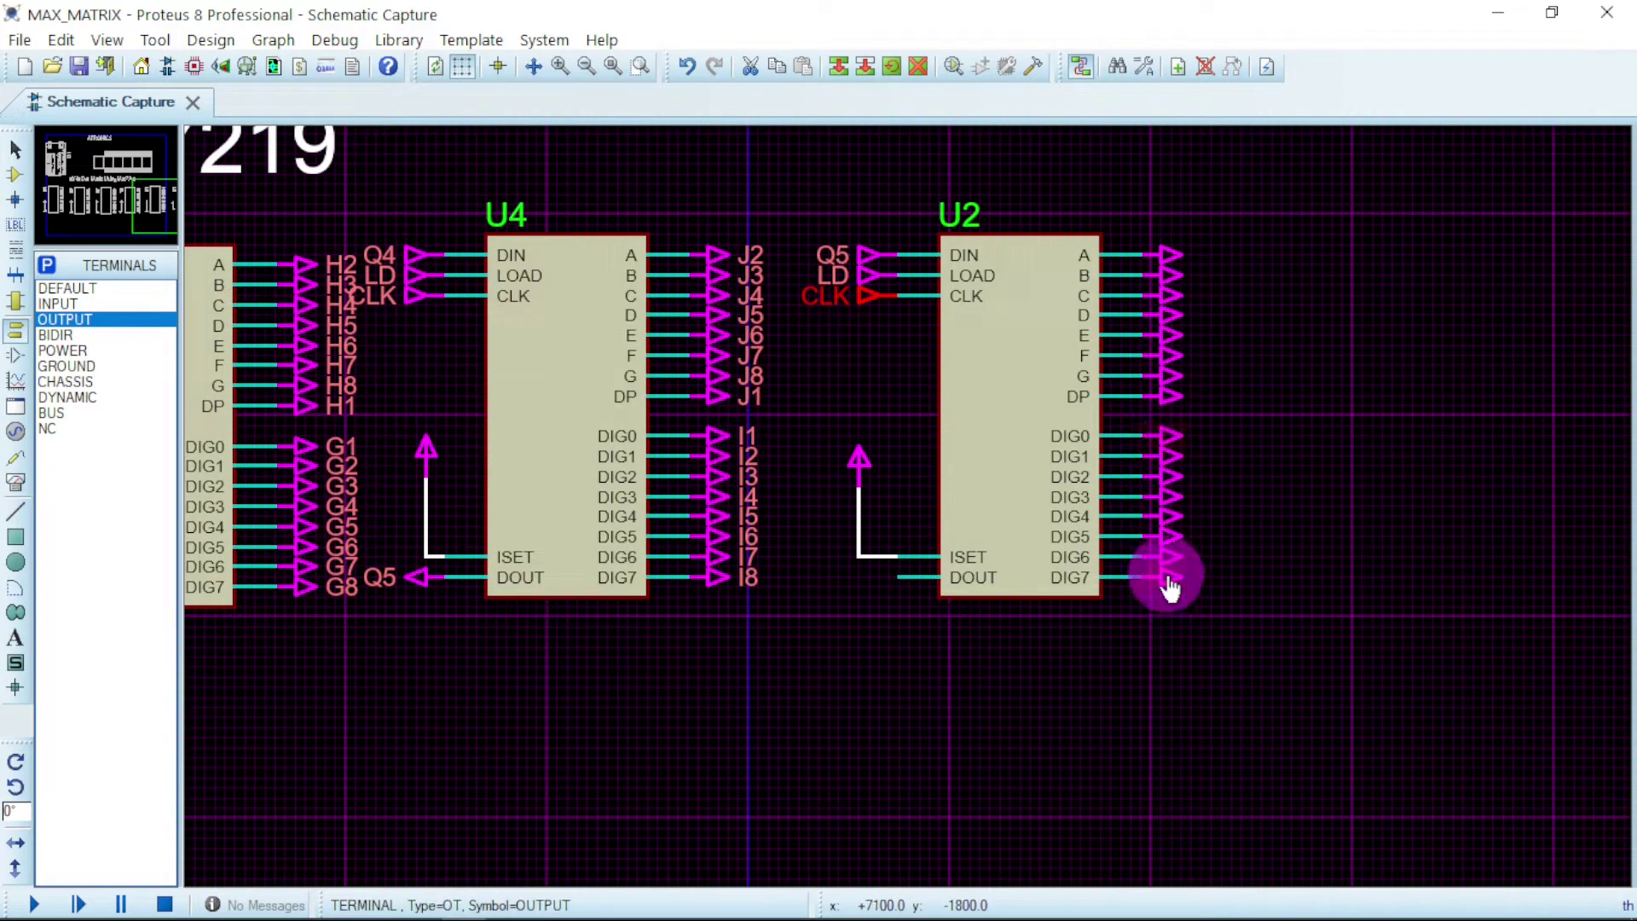
Label U2's DIG0, DIG1 and DIG2 terminals K1, K2 and K3.
{"action": "double_click", "coordinate": [1167, 435]}
{"action": "type", "text": "K1"}
{"action": "key", "text": "Return"}
{"action": "double_click", "coordinate": [1165, 457]}
{"action": "type", "text": "K2"}
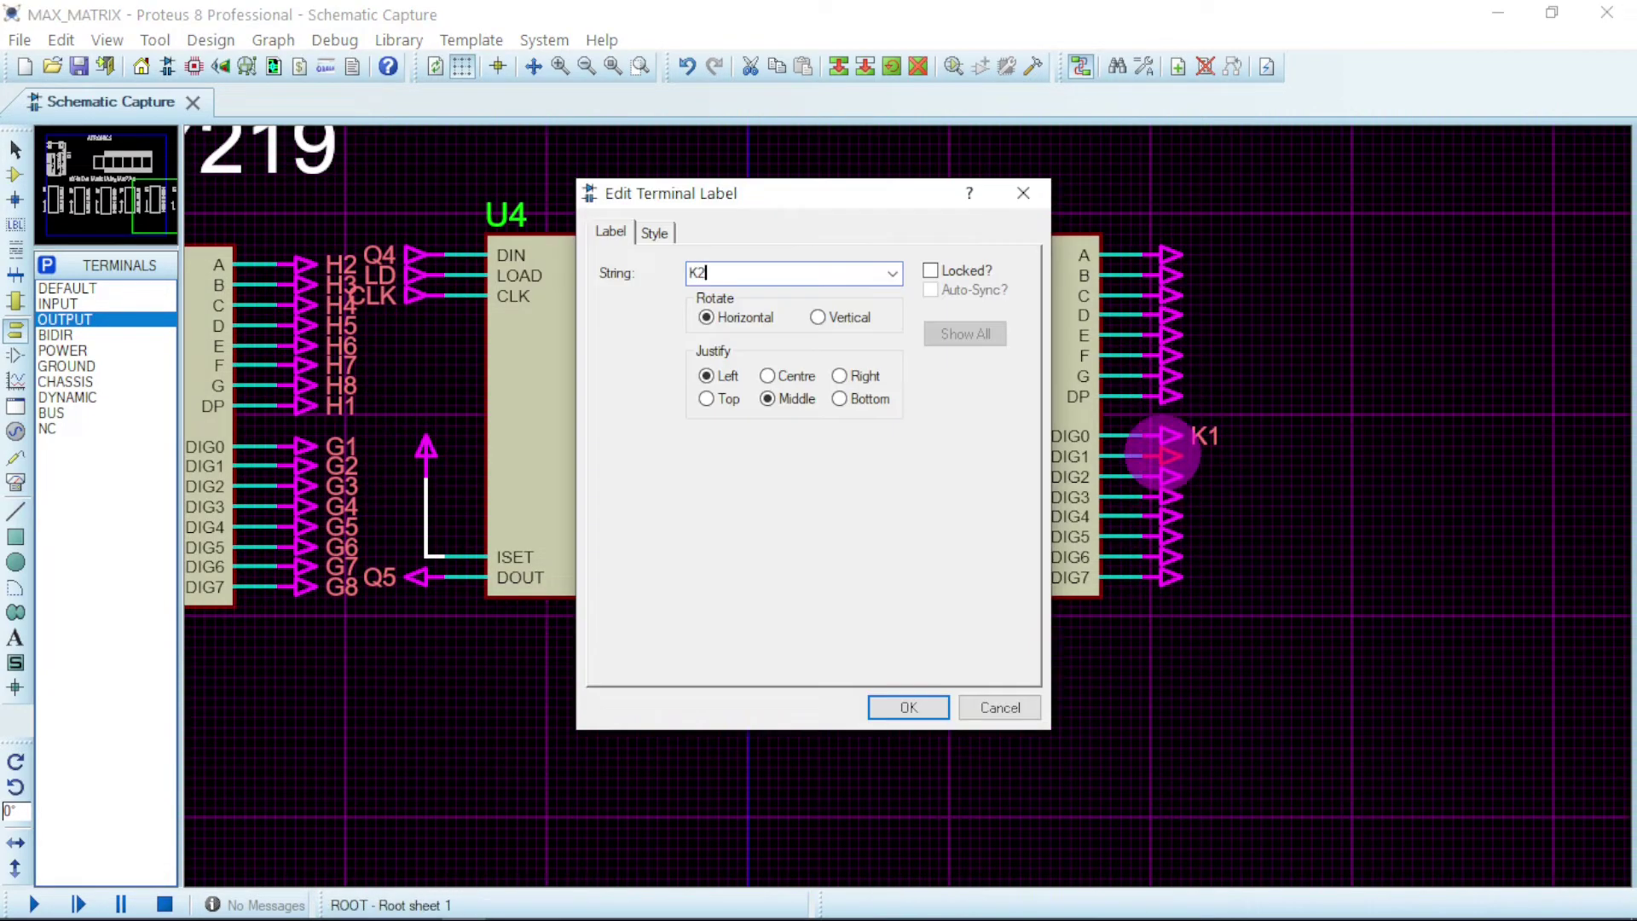
{"action": "key", "text": "Return"}
{"action": "double_click", "coordinate": [1160, 476]}
{"action": "type", "text": "K3"}
{"action": "key", "text": "Return"}
Label the remaining digit terminals K4, K7 and K8, ending with DIG7 as K8.
{"action": "double_click", "coordinate": [1165, 496]}
{"action": "type", "text": "K4"}
{"action": "key", "text": "Return"}
{"action": "double_click", "coordinate": [1166, 516]}
{"action": "type", "text": "K"}
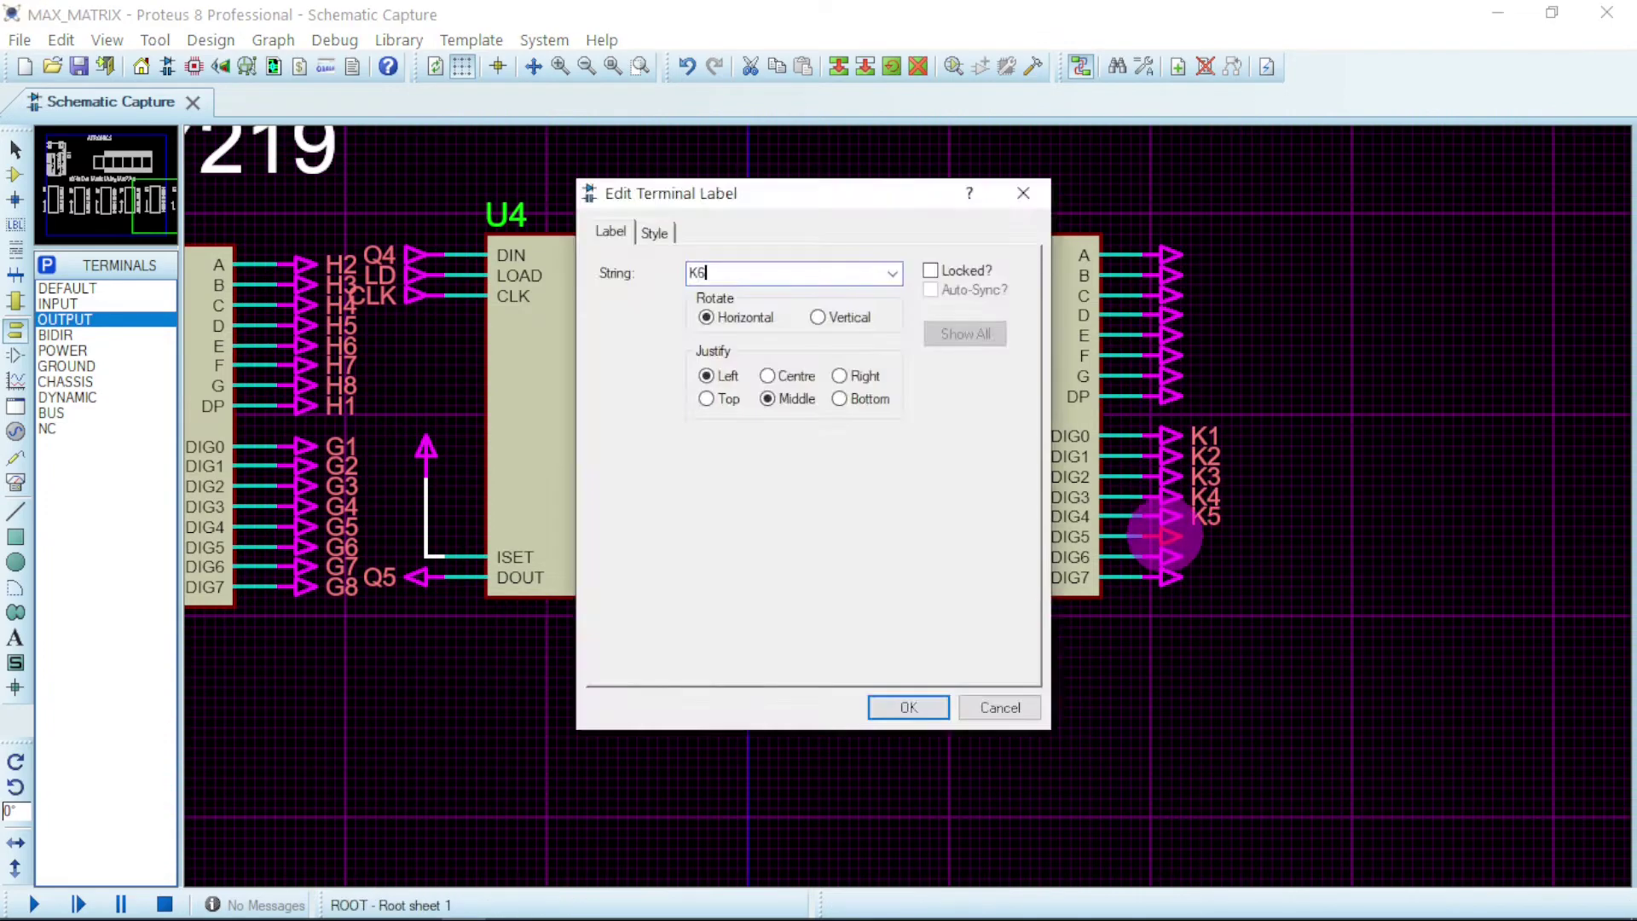
{"action": "type", "text": "7"}
{"action": "key", "text": "Return"}
{"action": "double_click", "coordinate": [1166, 577]}
{"action": "type", "text": "K8"}
{"action": "key", "text": "Return"}
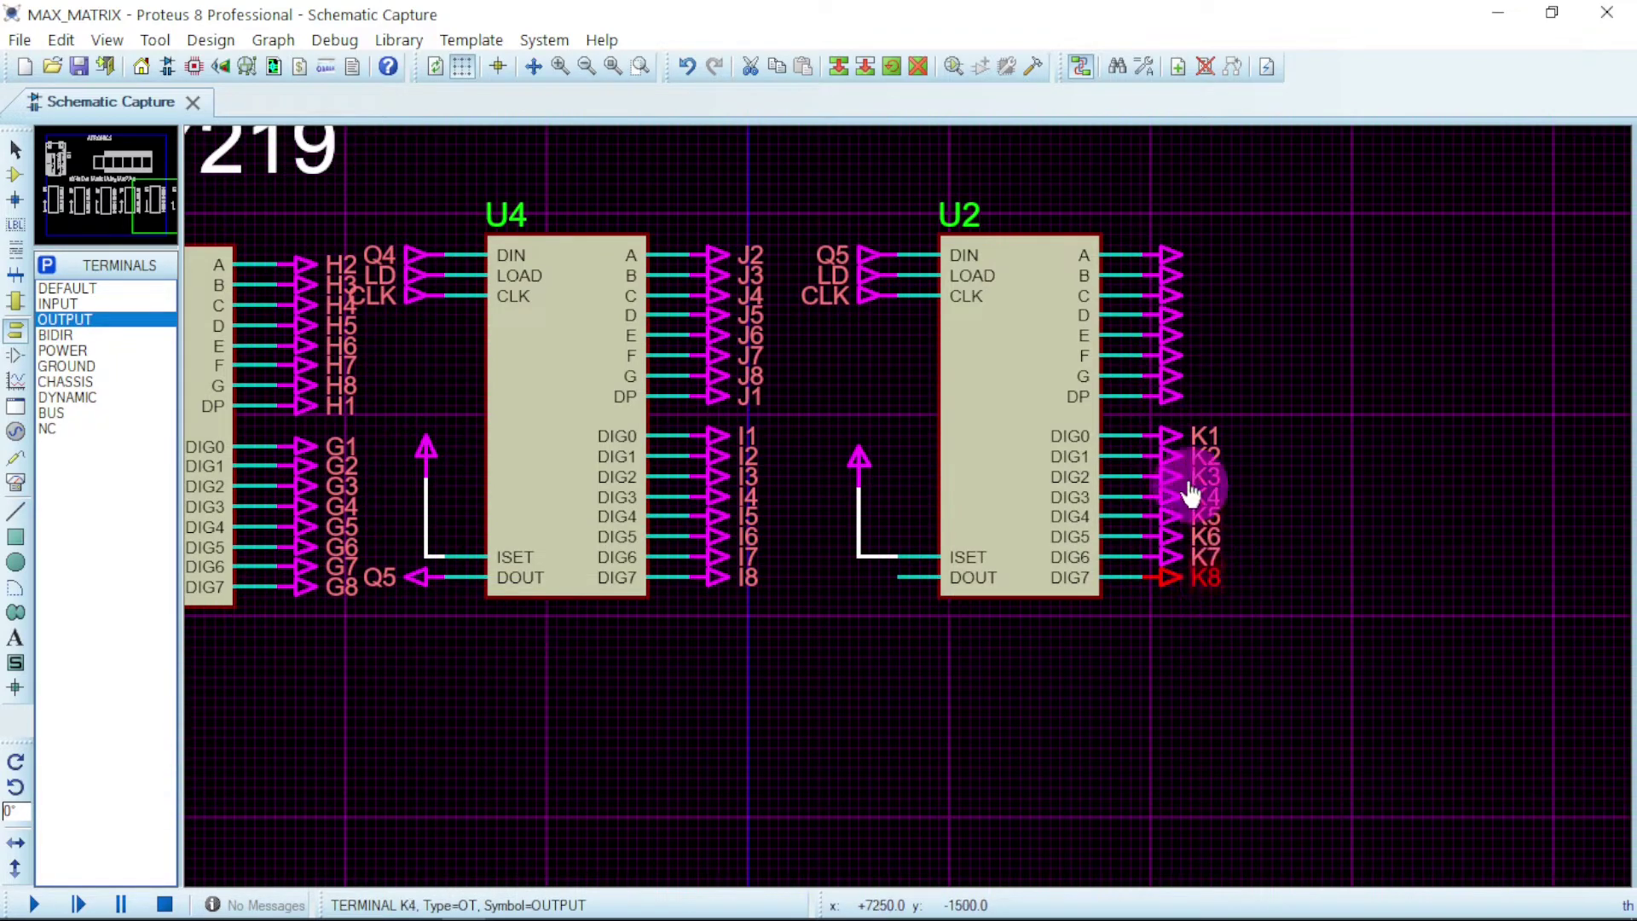
Label U2's DP output L1 and its A–G outputs L2 through L8.
{"action": "double_click", "coordinate": [1168, 397]}
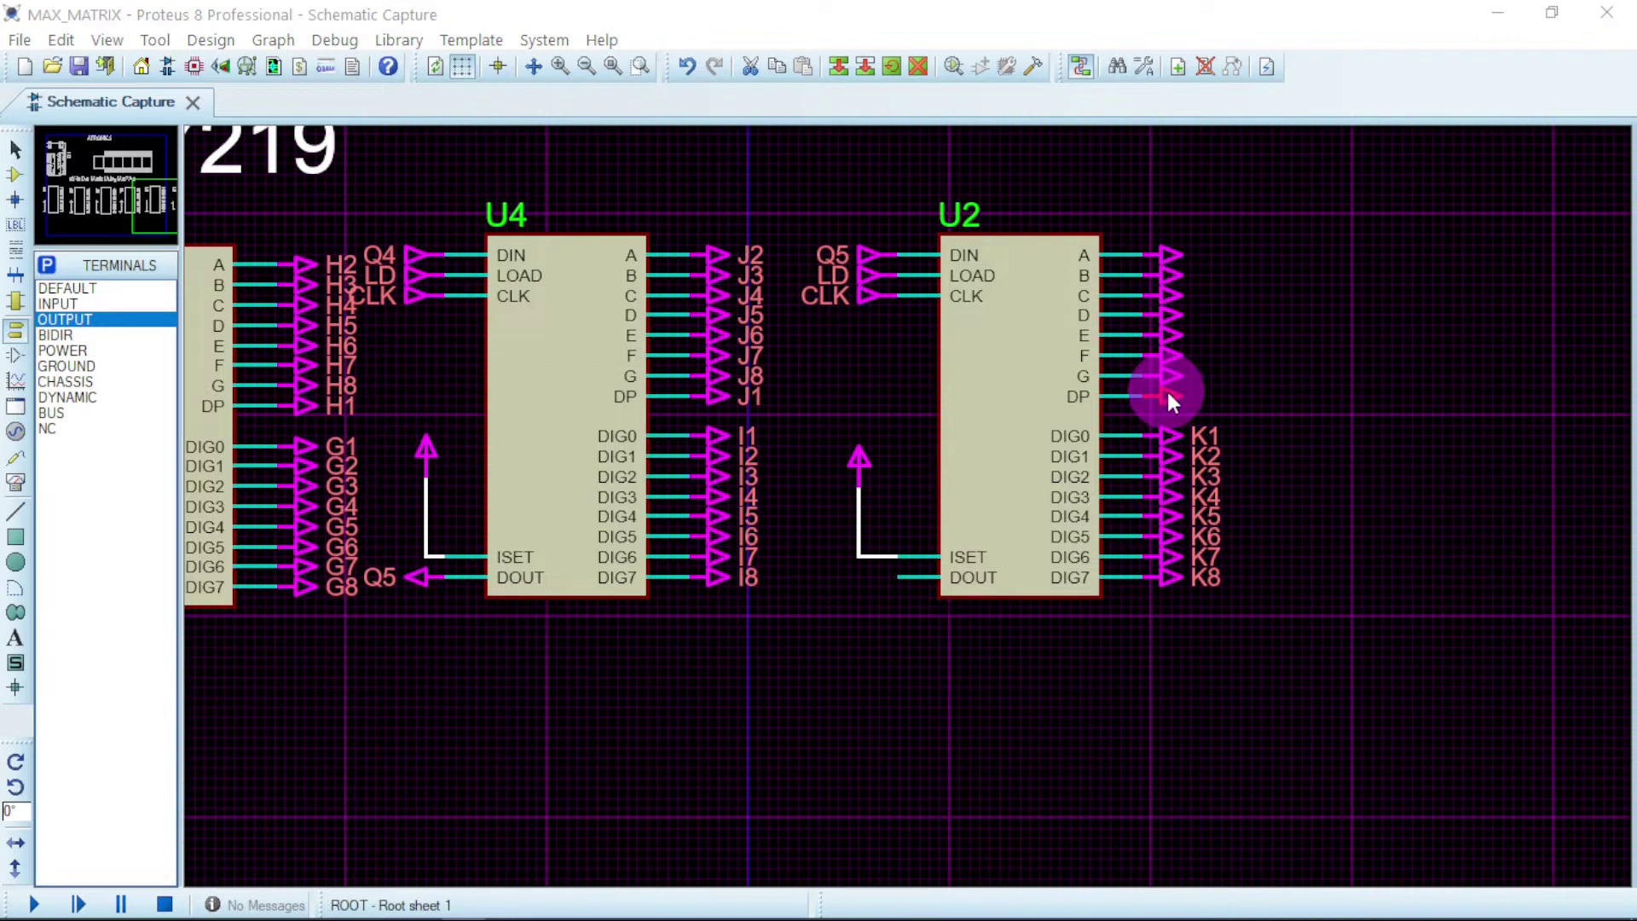
{"action": "type", "text": "L1"}
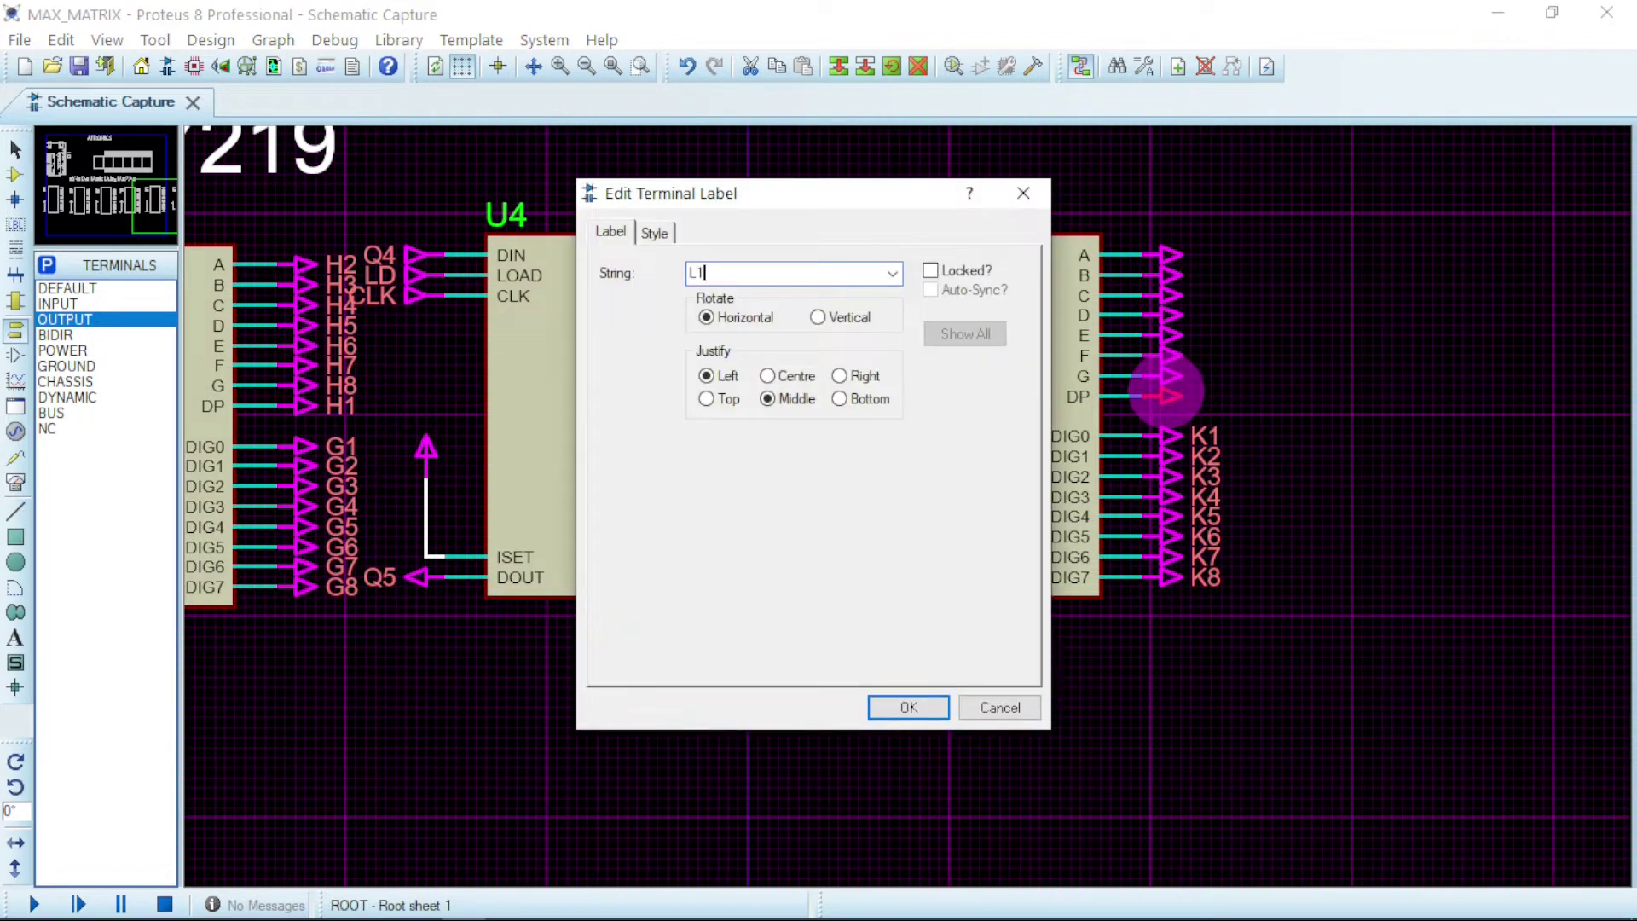
{"action": "key", "text": "Return"}
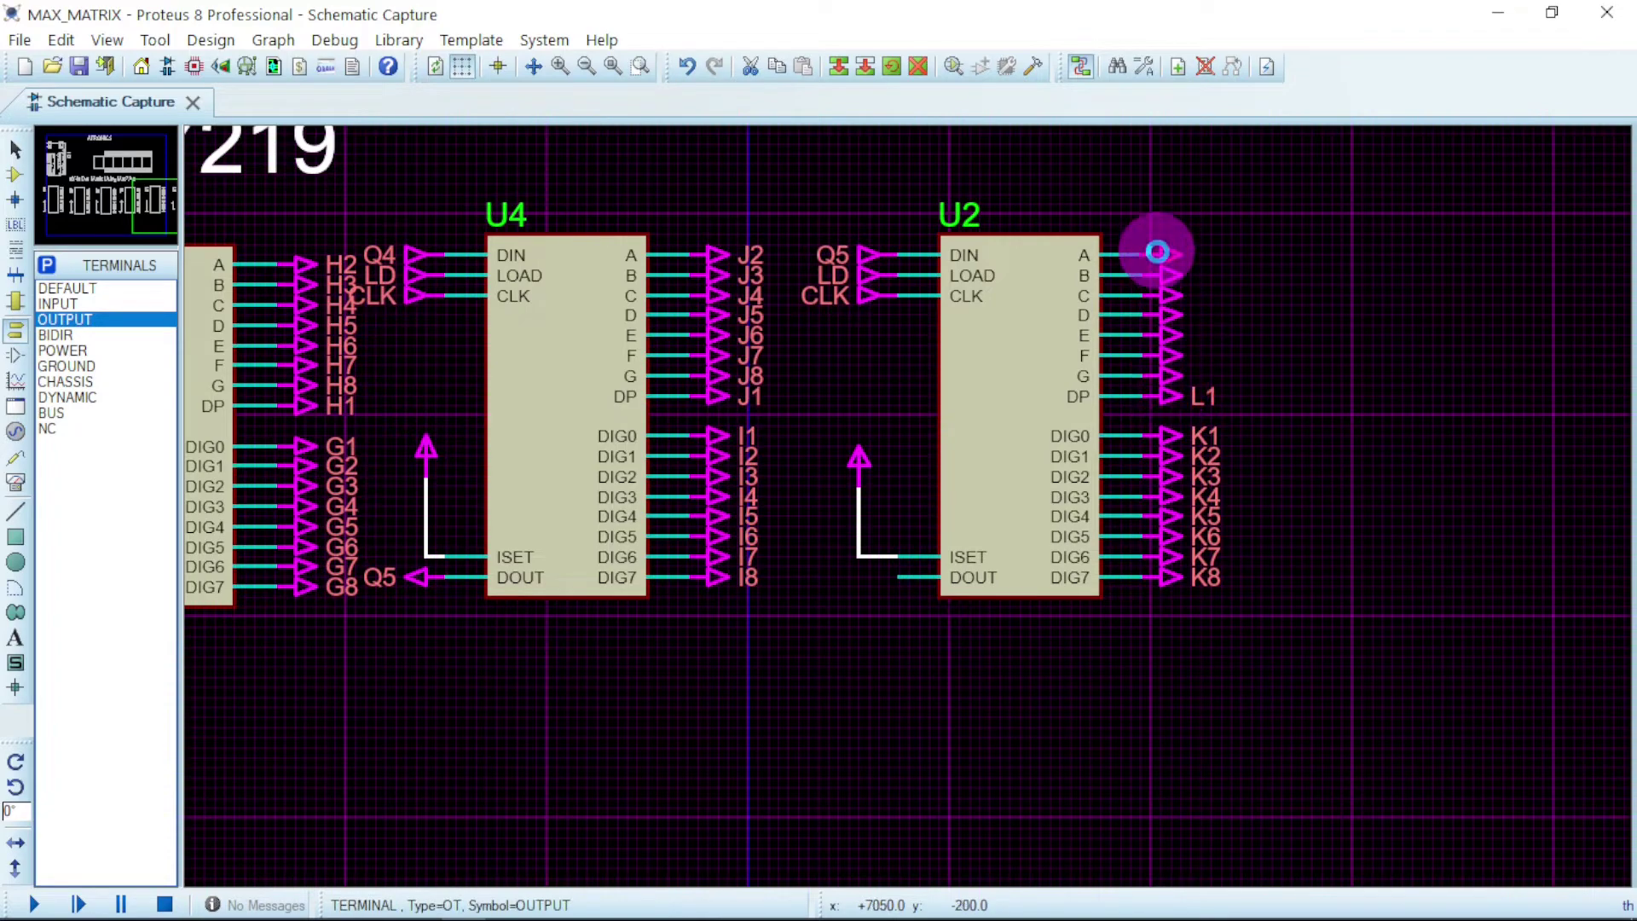
{"action": "left_click", "coordinate": [1167, 255]}
{"action": "left_click", "coordinate": [1168, 274]}
{"action": "left_click", "coordinate": [1168, 295]}
{"action": "left_click", "coordinate": [1168, 315]}
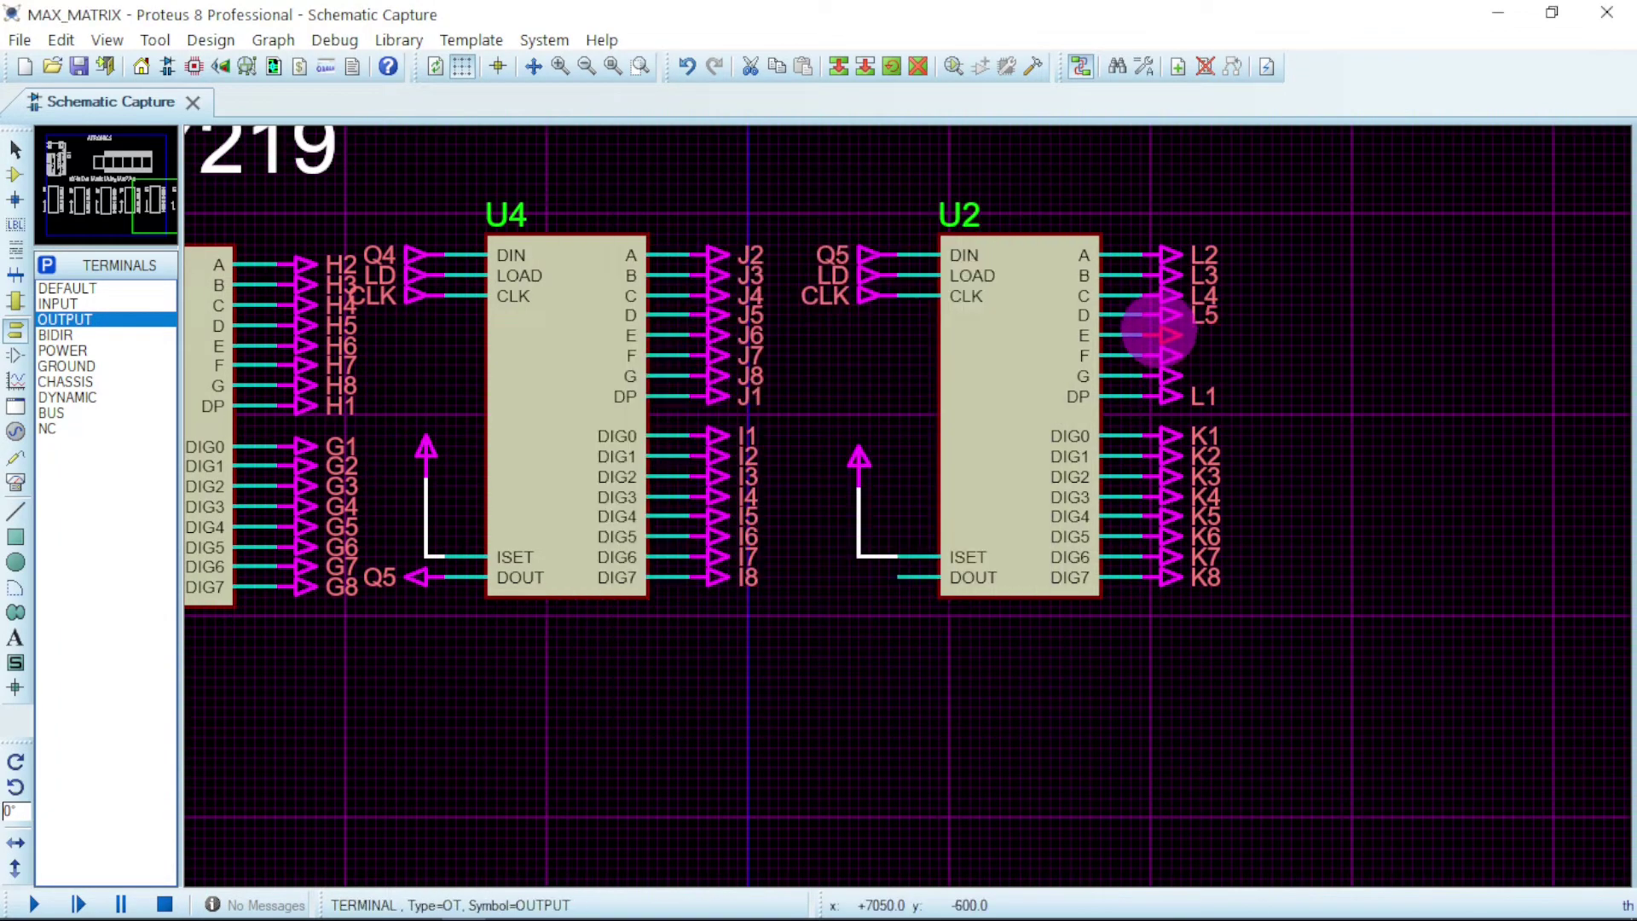
{"action": "left_click", "coordinate": [1168, 335]}
{"action": "left_click", "coordinate": [1168, 356]}
{"action": "left_click", "coordinate": [1168, 376]}
{"action": "key", "text": "Return"}
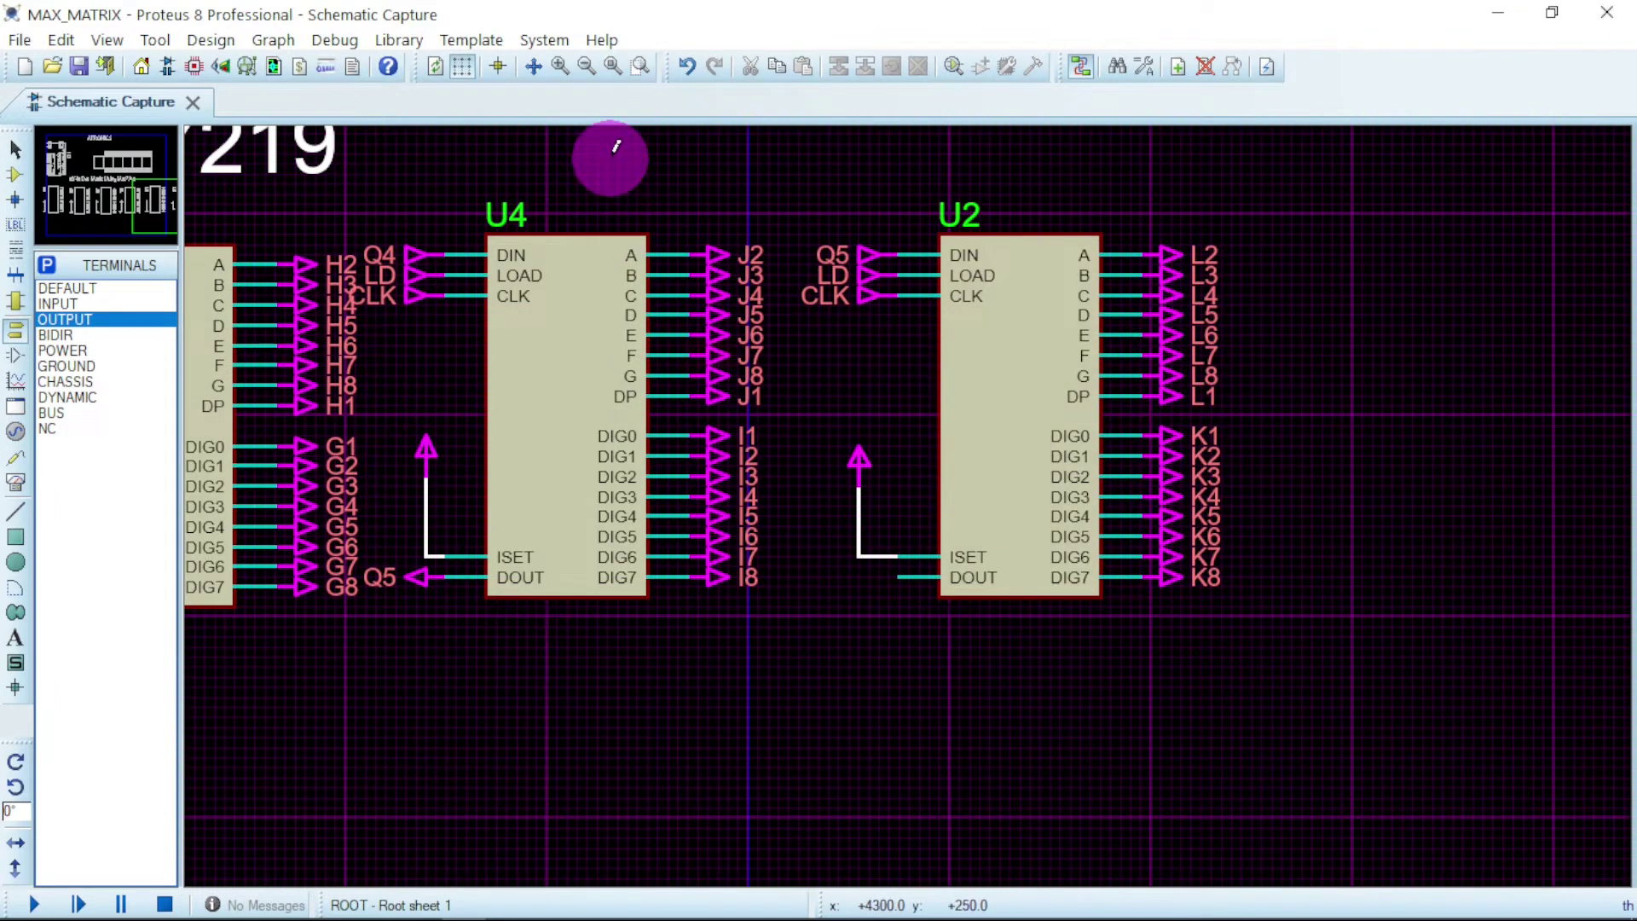
Place eight vertically rotated INPUT terminals on the new module's top pins.
{"action": "scroll", "coordinate": [641, 138], "scroll_direction": "up", "scroll_amount": 3}
{"action": "scroll", "coordinate": [939, 392], "scroll_direction": "up", "scroll_amount": 3}
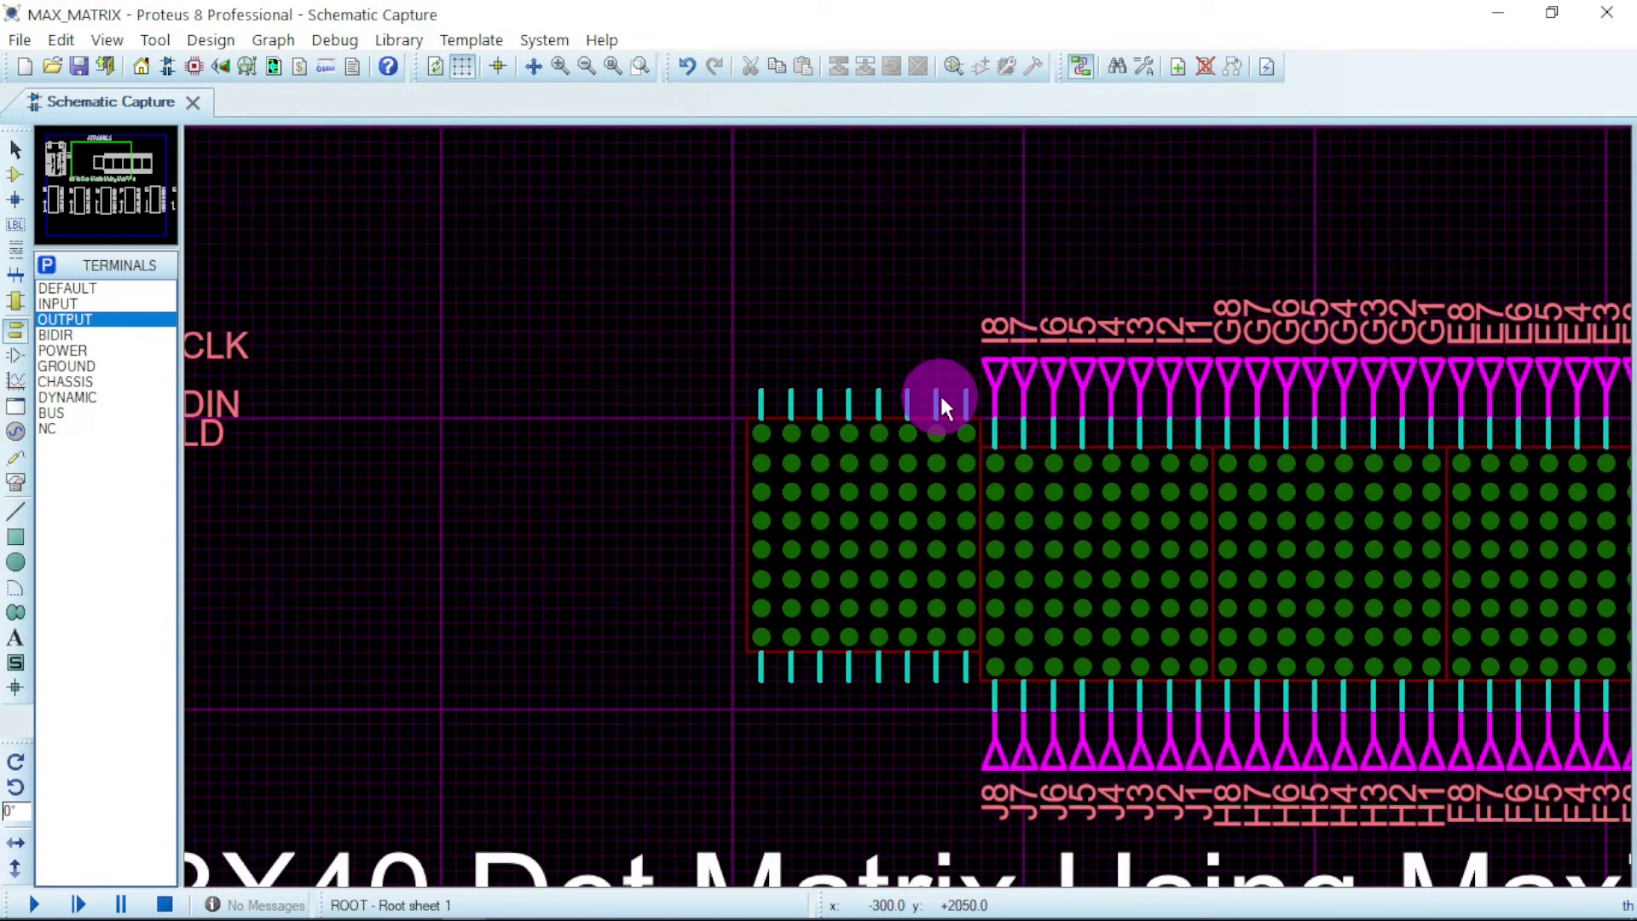
{"action": "scroll", "coordinate": [939, 393], "scroll_direction": "down", "scroll_amount": 1}
{"action": "scroll", "coordinate": [916, 305], "scroll_direction": "up", "scroll_amount": 1}
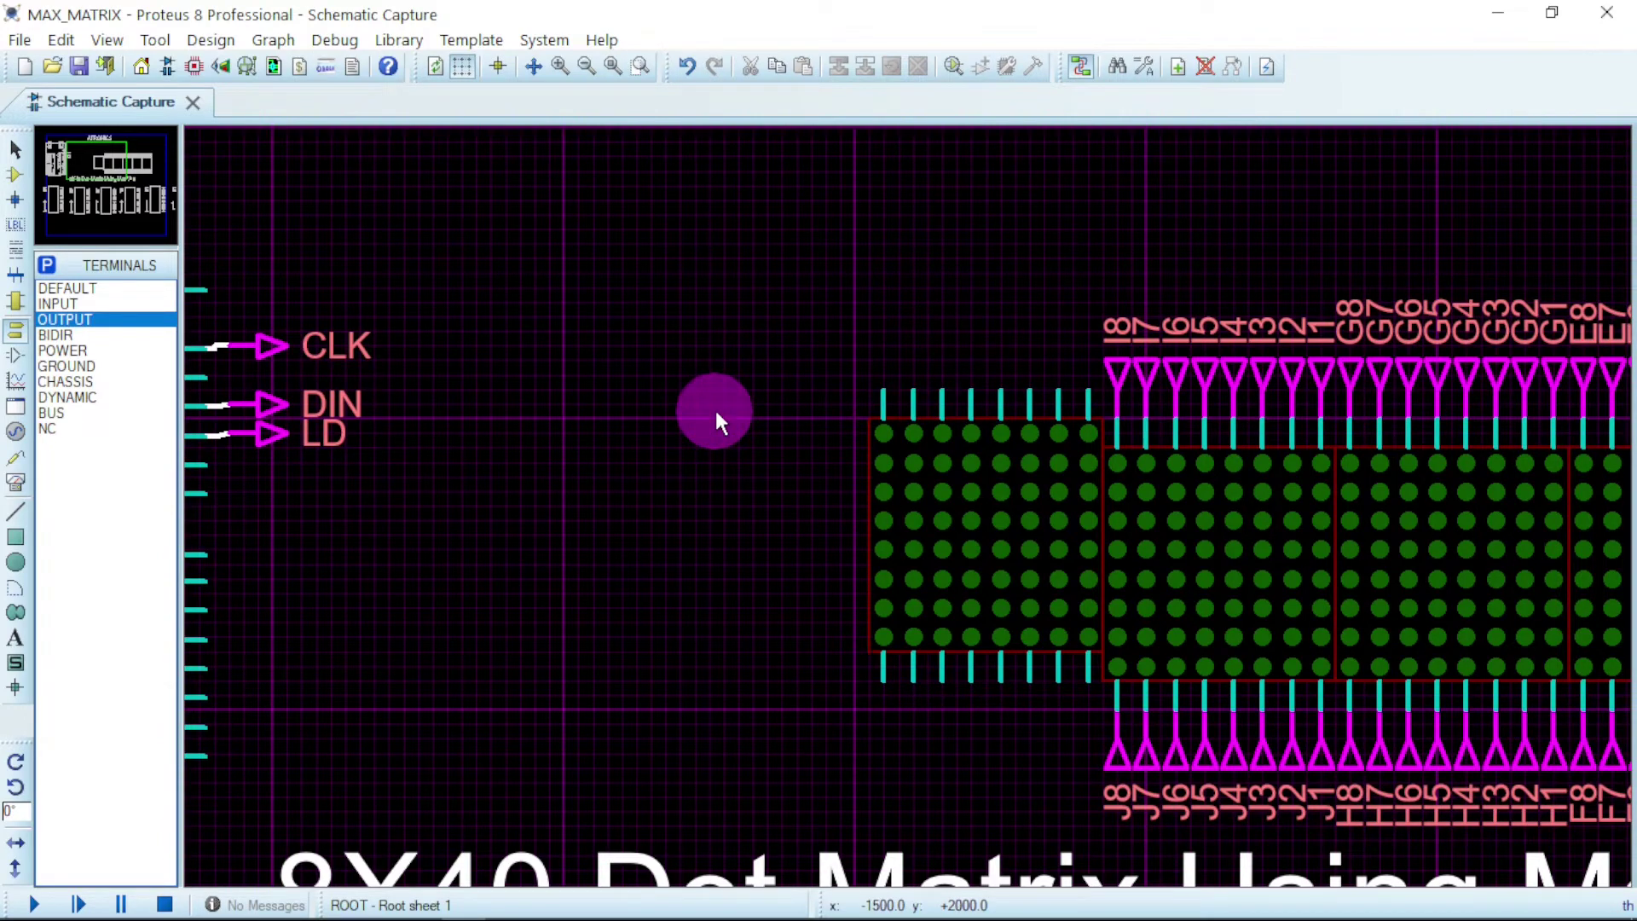
{"action": "scroll", "coordinate": [714, 407], "scroll_direction": "down", "scroll_amount": 1}
{"action": "scroll", "coordinate": [714, 408], "scroll_direction": "up", "scroll_amount": 1}
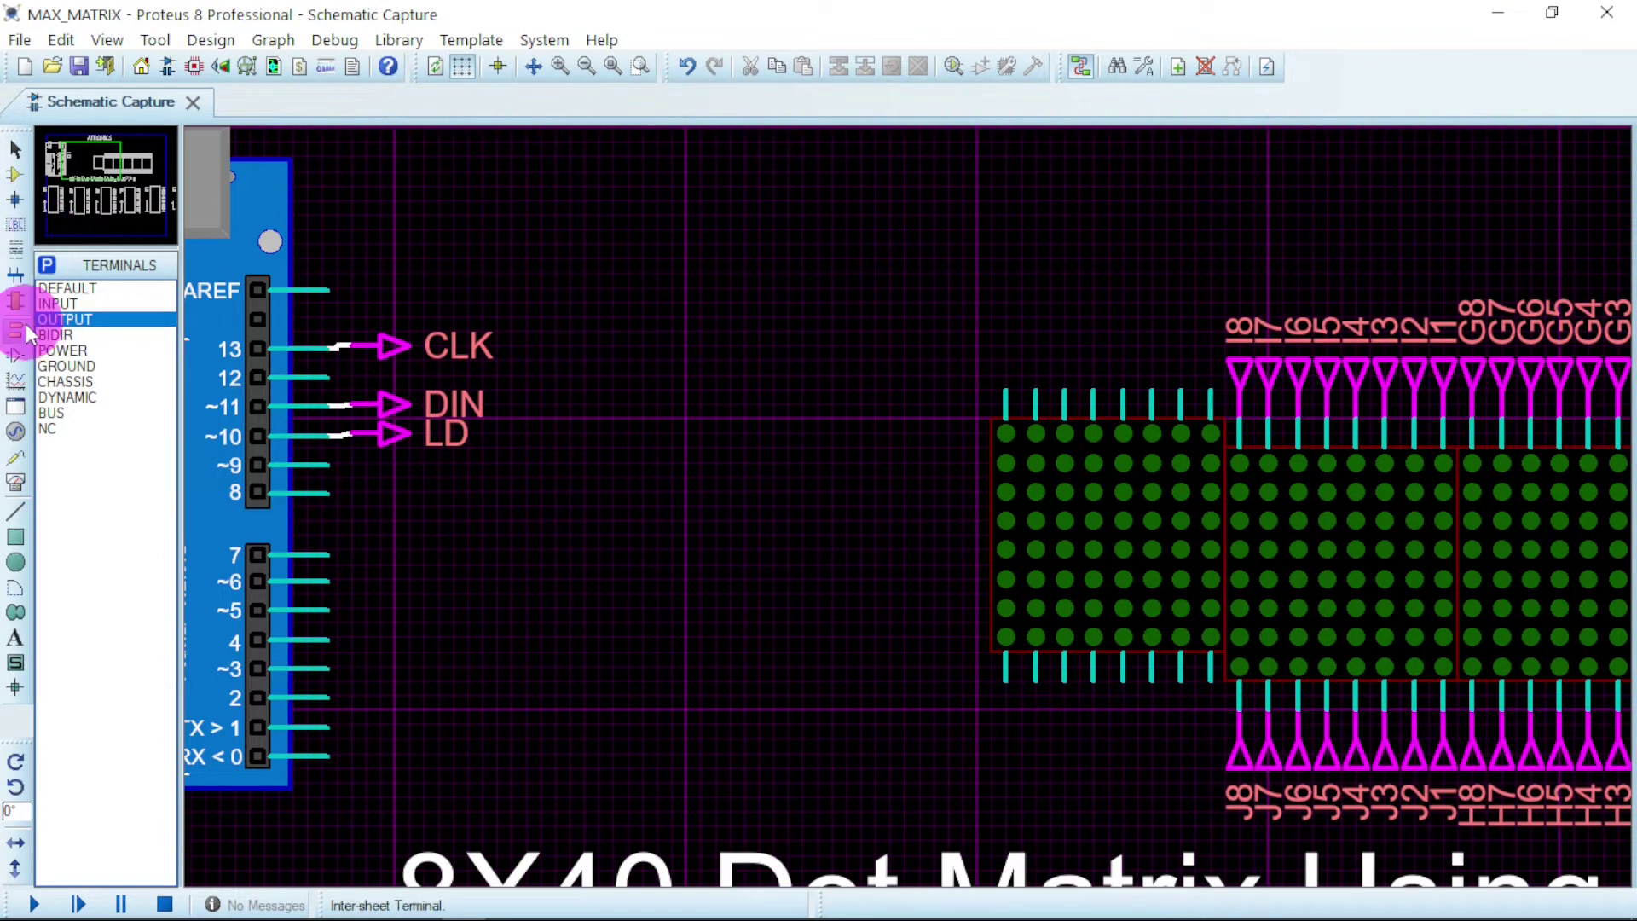
{"action": "left_click", "coordinate": [58, 302]}
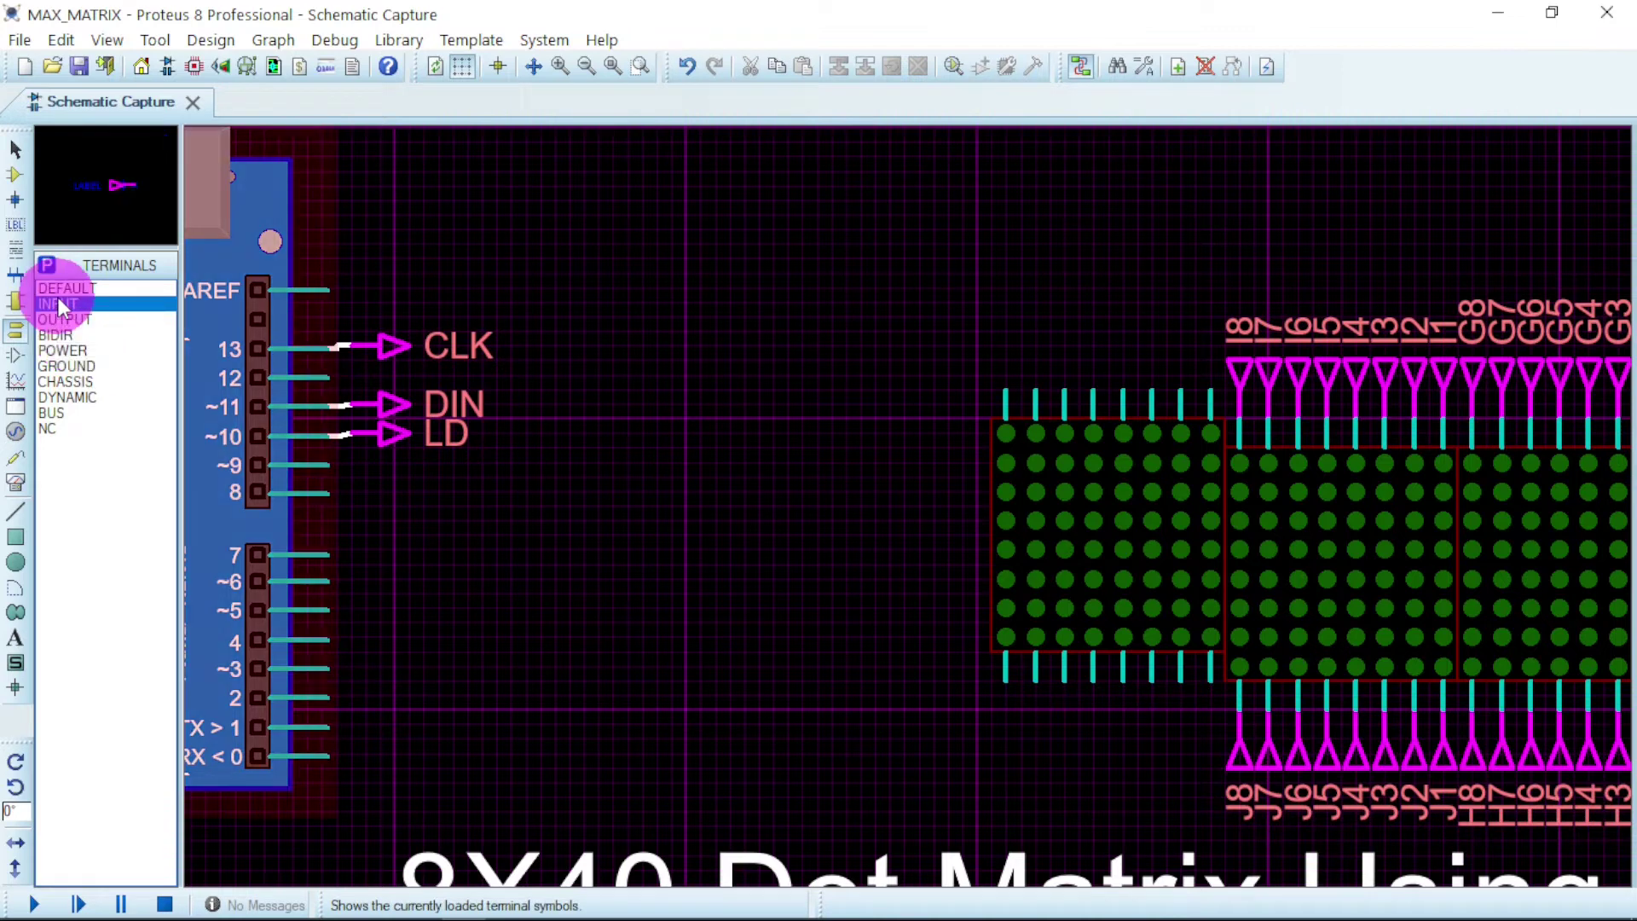
{"action": "left_click", "coordinate": [15, 763]}
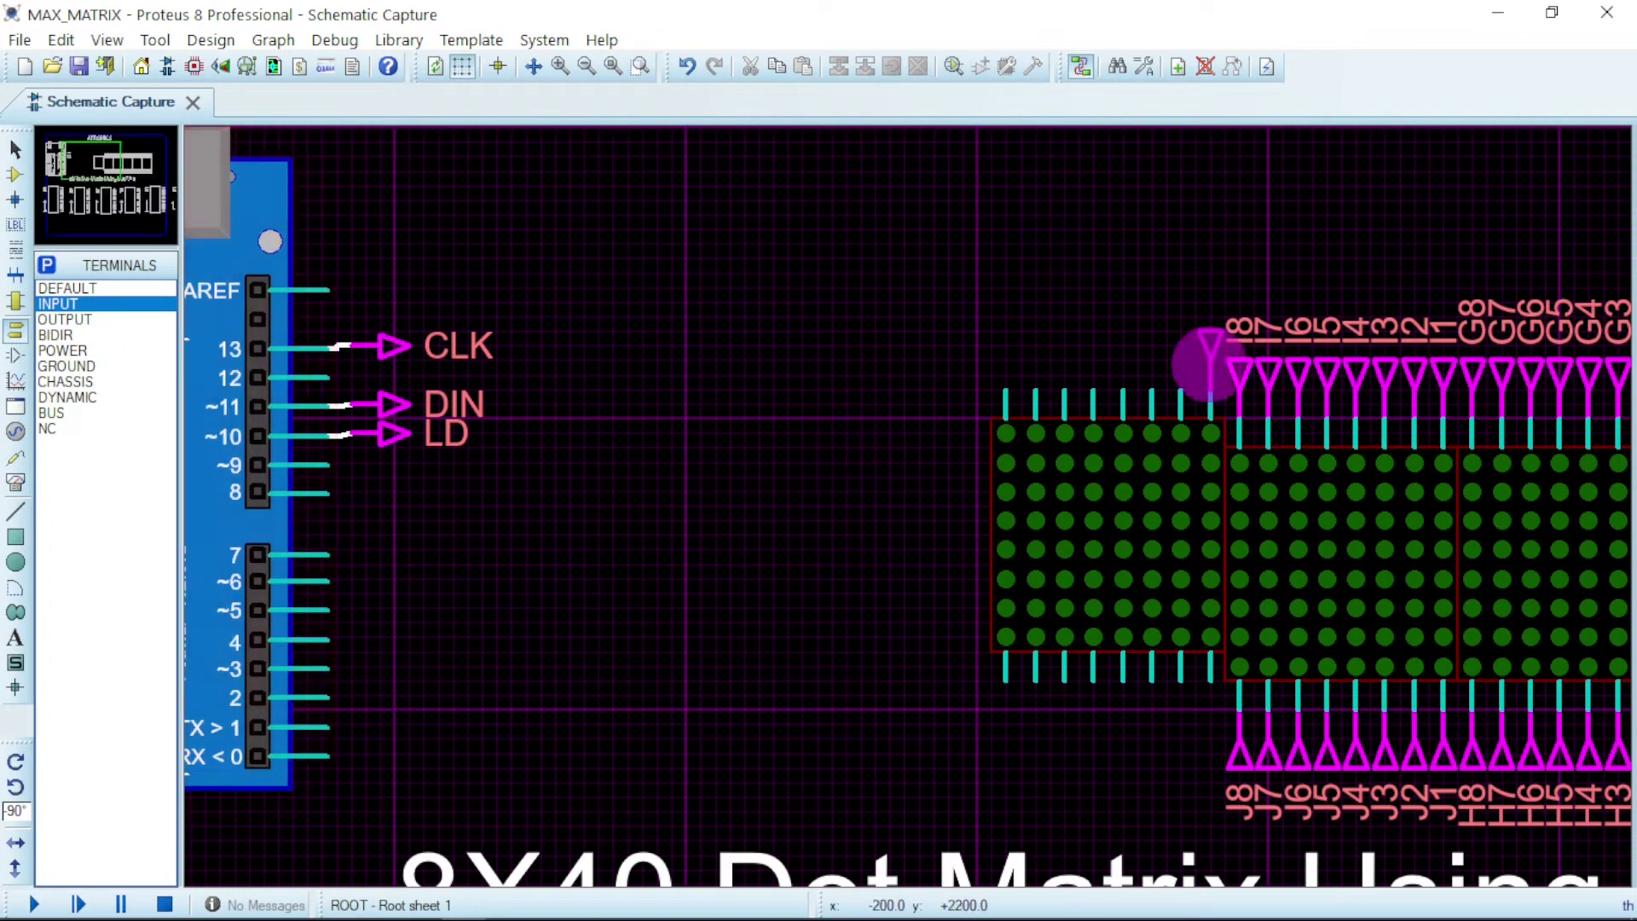
{"action": "left_click", "coordinate": [1208, 368]}
{"action": "left_click", "coordinate": [1179, 368]}
{"action": "left_click", "coordinate": [1151, 369]}
{"action": "left_click", "coordinate": [1122, 375]}
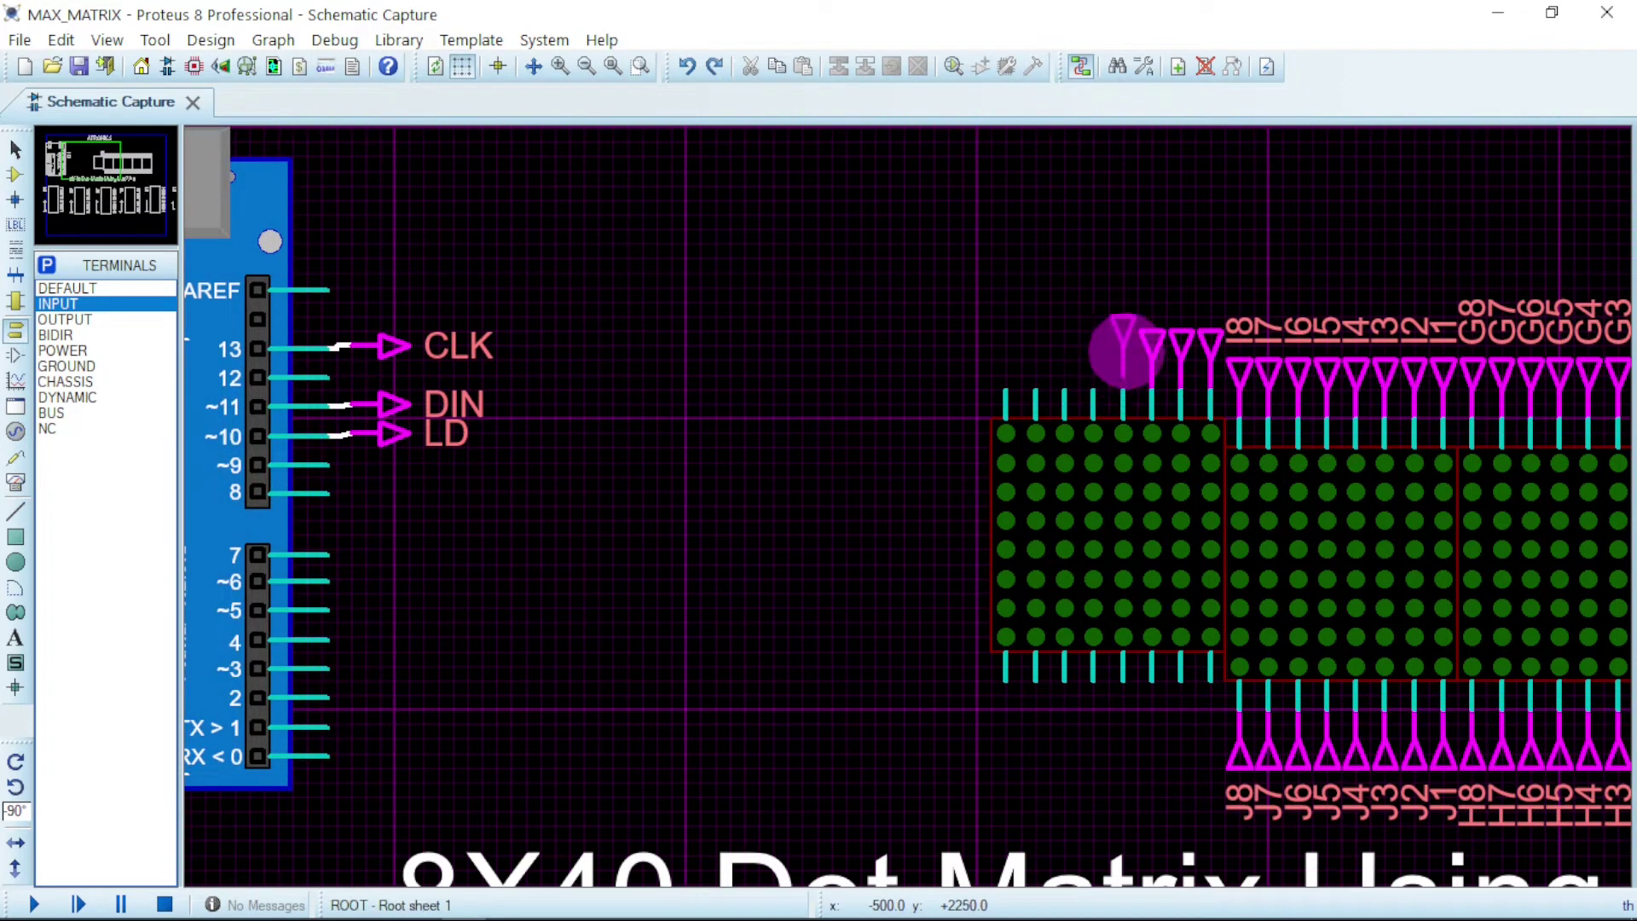
{"action": "left_click", "coordinate": [1093, 368]}
{"action": "left_click", "coordinate": [1064, 369]}
{"action": "left_click", "coordinate": [1035, 368]}
{"action": "left_click", "coordinate": [1007, 369]}
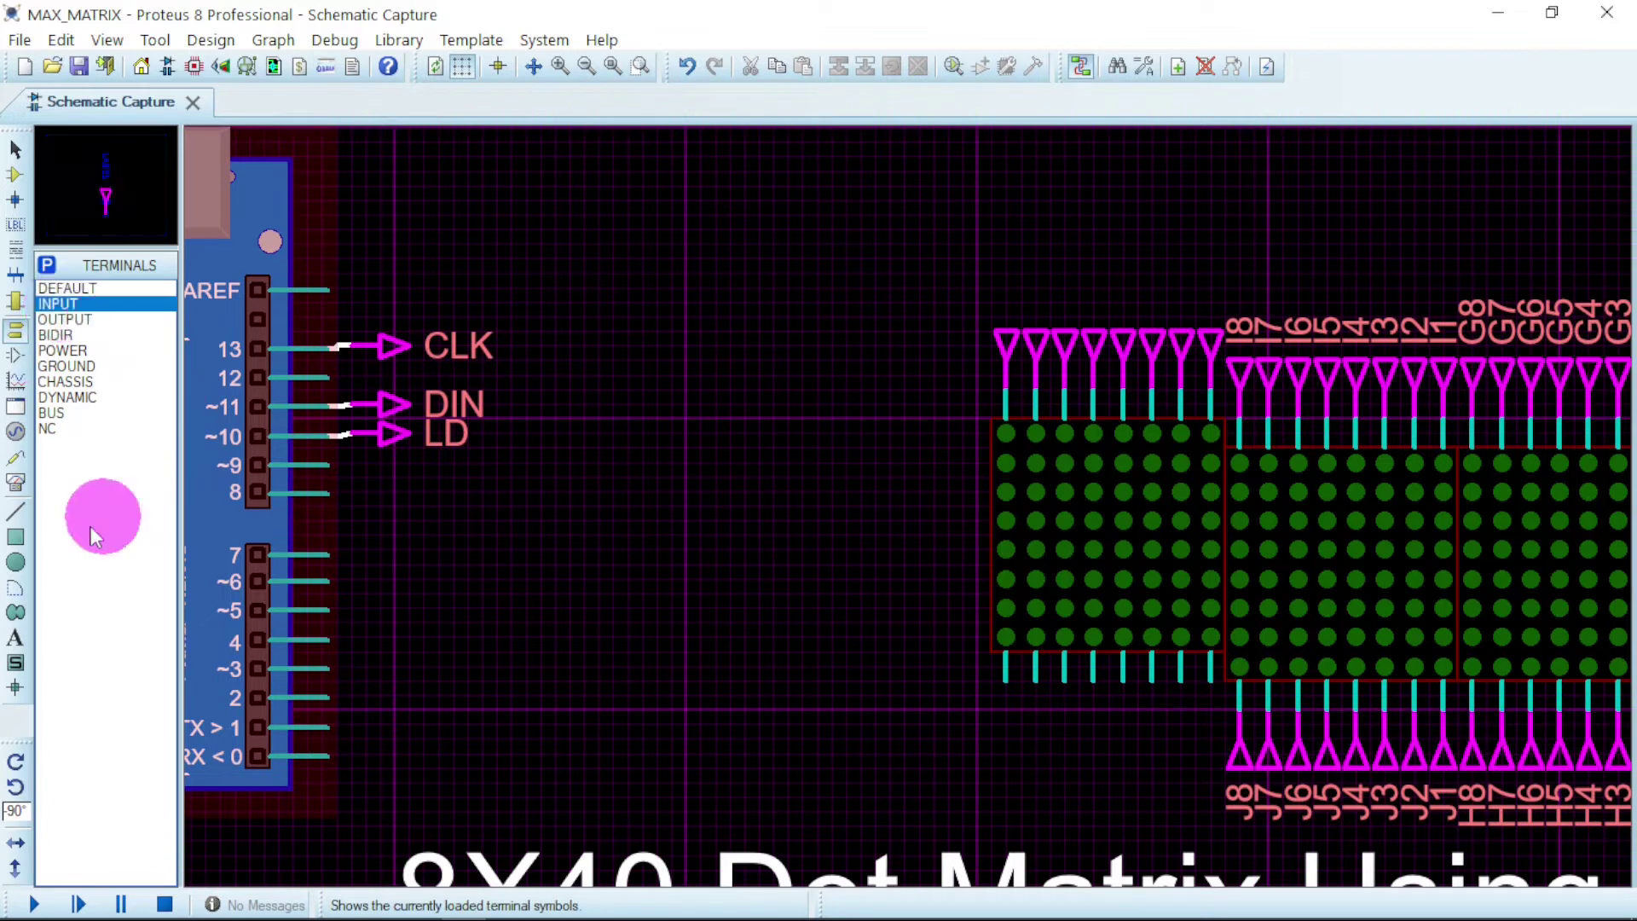
Place eight INPUT terminals, rotated to 270°, on the module's bottom pins.
{"action": "left_click", "coordinate": [15, 769]}
{"action": "left_click", "coordinate": [16, 769]}
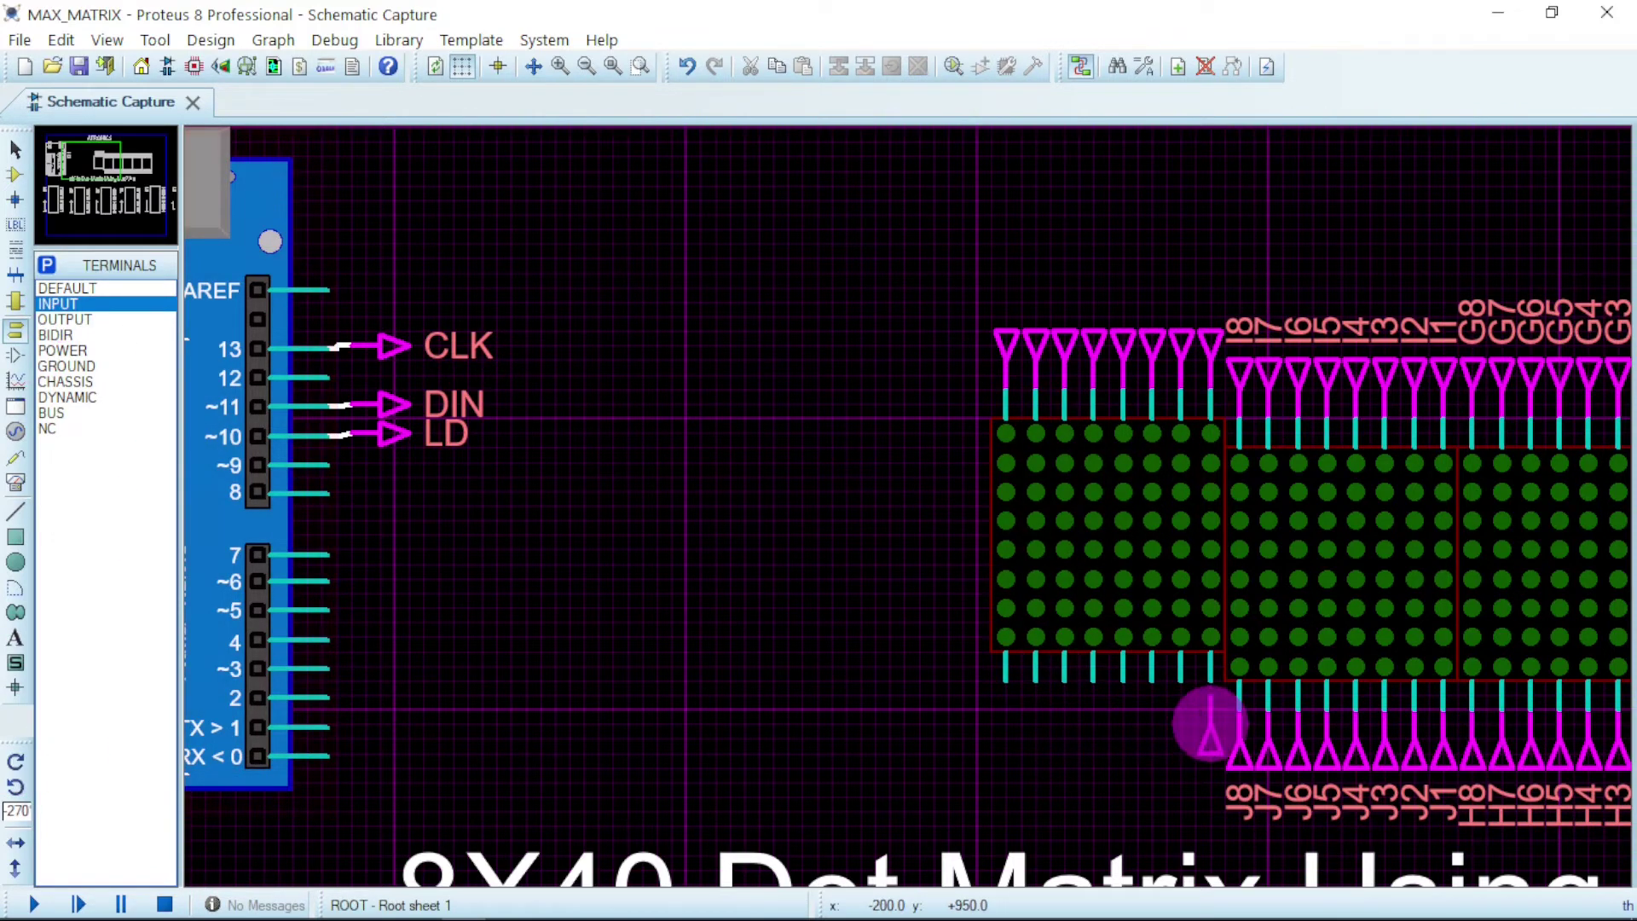
{"action": "left_click", "coordinate": [1211, 716]}
{"action": "left_click", "coordinate": [1181, 715]}
{"action": "left_click", "coordinate": [1152, 713]}
{"action": "left_click", "coordinate": [1123, 711]}
{"action": "left_click", "coordinate": [1093, 710]}
{"action": "left_click", "coordinate": [1064, 707]}
{"action": "left_click", "coordinate": [1036, 706]}
{"action": "left_click", "coordinate": [1006, 704]}
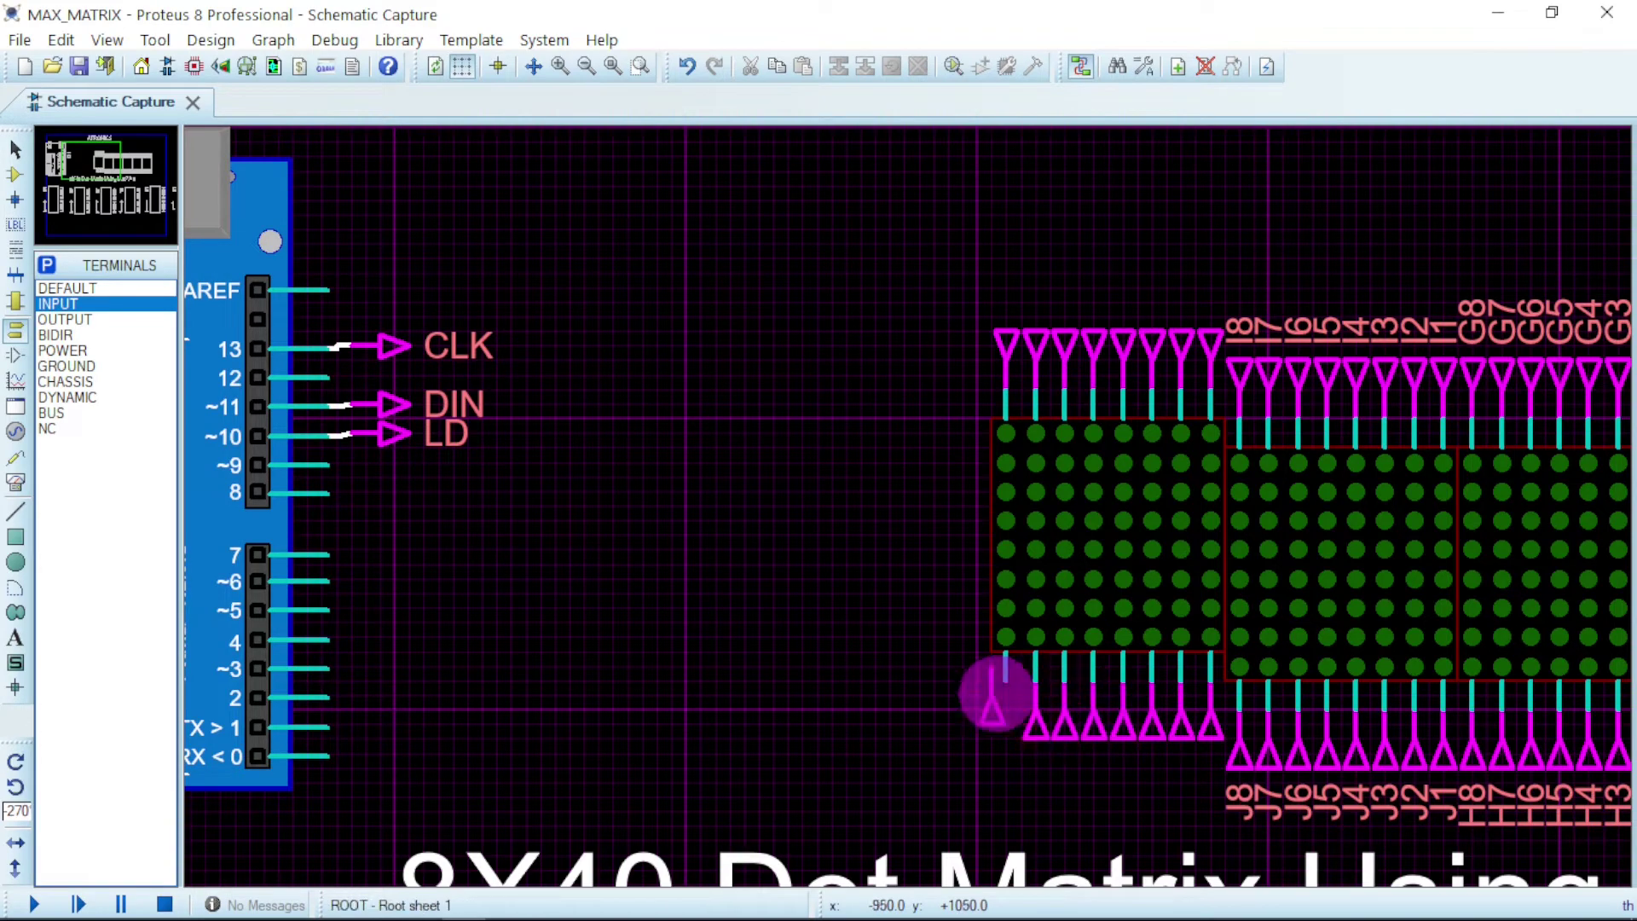
Move the module with its terminals down into line with the rest of the display.
{"action": "left_click_drag", "start_coordinate": [833, 302], "coordinate": [1226, 749]}
{"action": "mouse_move", "coordinate": [1082, 508]}
{"action": "left_mouse_down"}
{"action": "mouse_move", "coordinate": [1083, 556]}
{"action": "mouse_move", "coordinate": [1081, 534]}
{"action": "left_mouse_up"}
{"action": "left_click", "coordinate": [718, 392]}
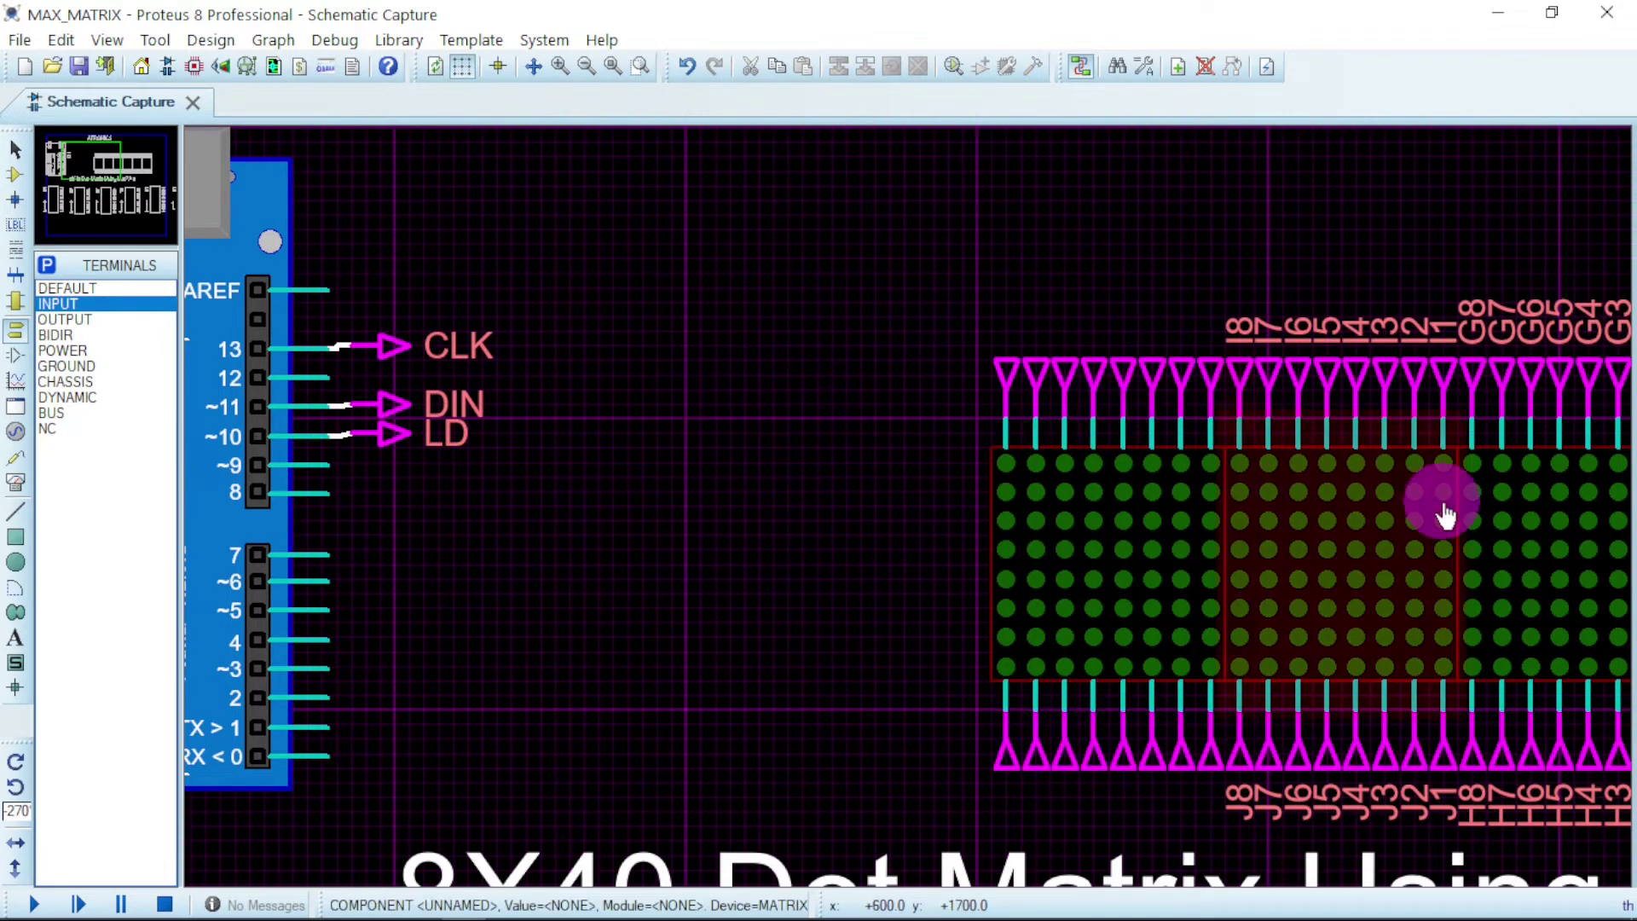
{"action": "left_click_drag", "start_coordinate": [1459, 185], "coordinate": [1087, 373]}
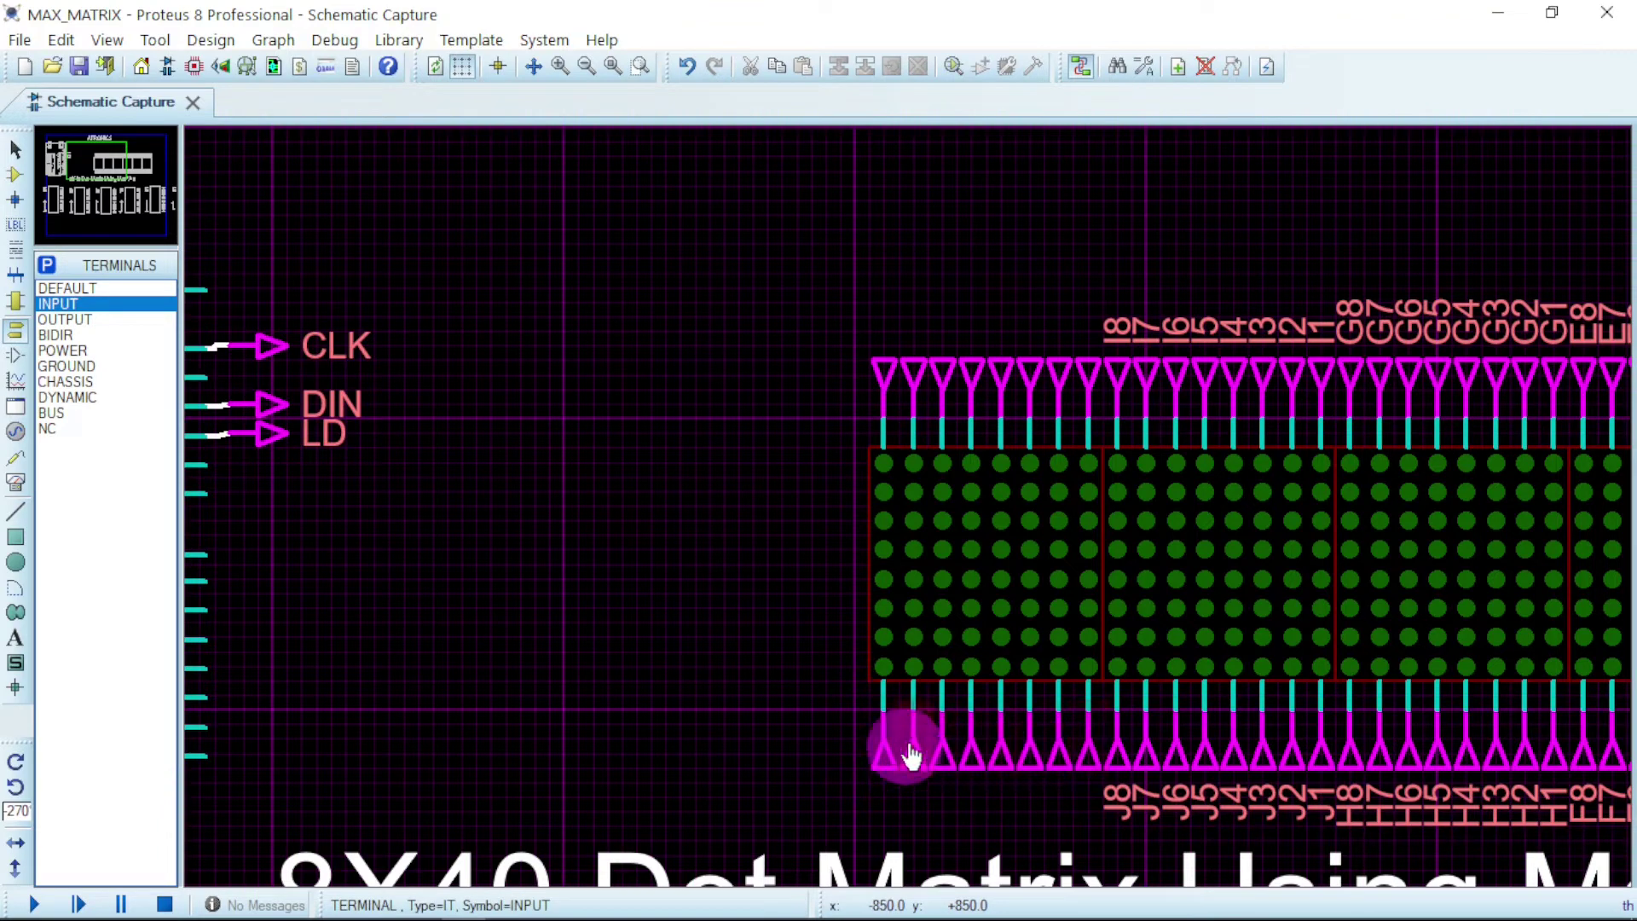
Label the top-row matrix terminals K1, K2 and K5.
{"action": "double_click", "coordinate": [1087, 376]}
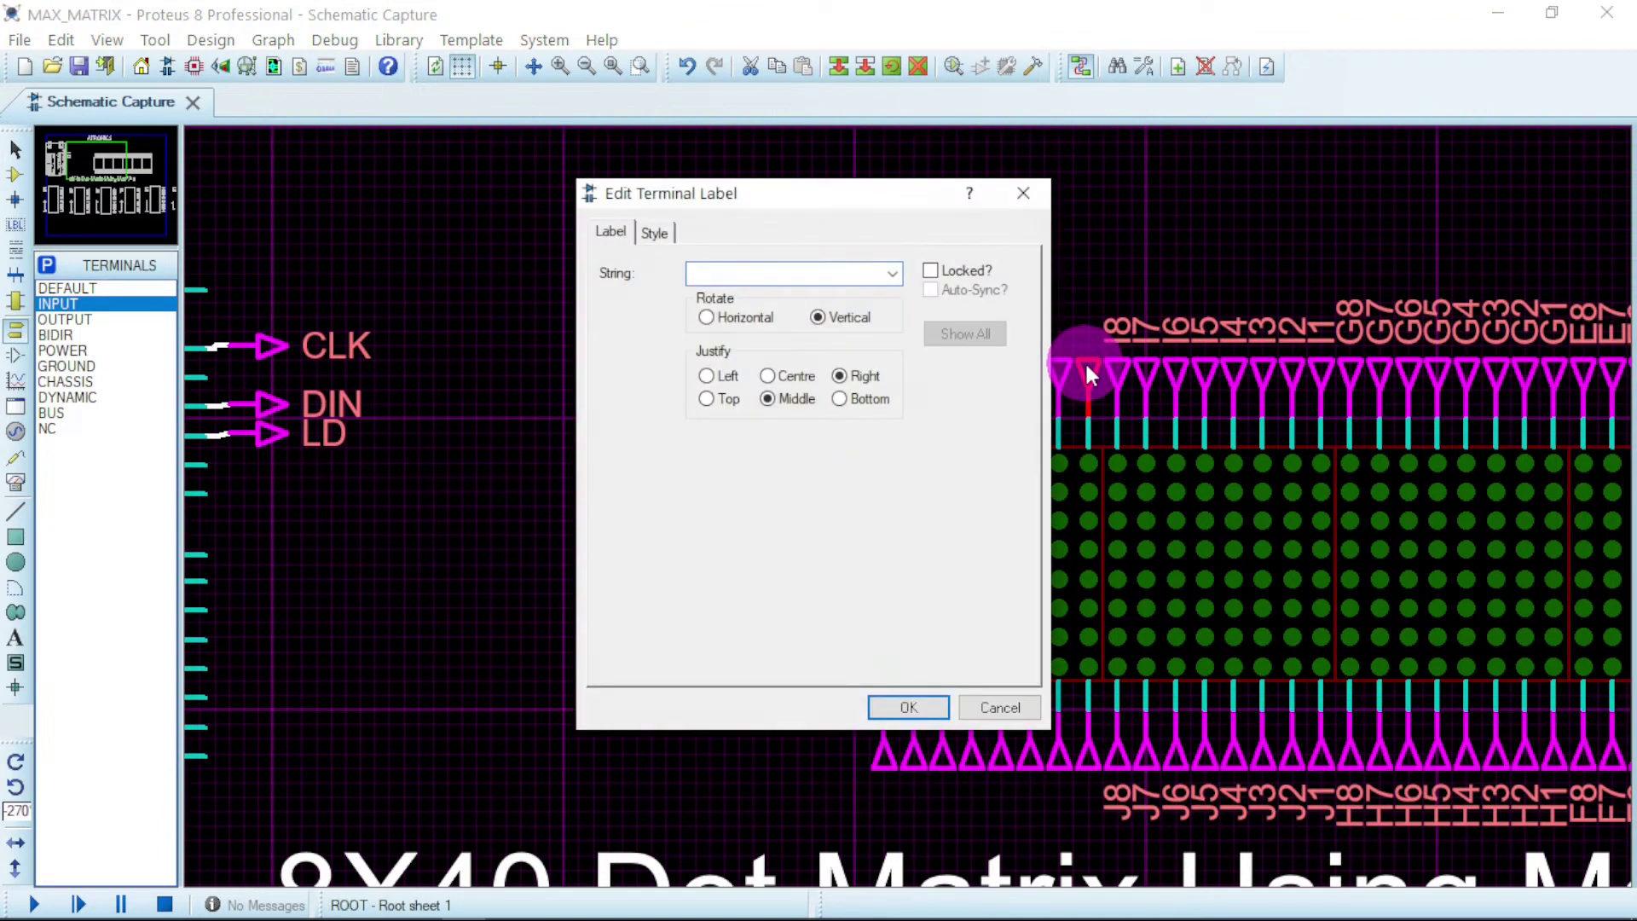
{"action": "type", "text": "K1"}
{"action": "key", "text": "Return"}
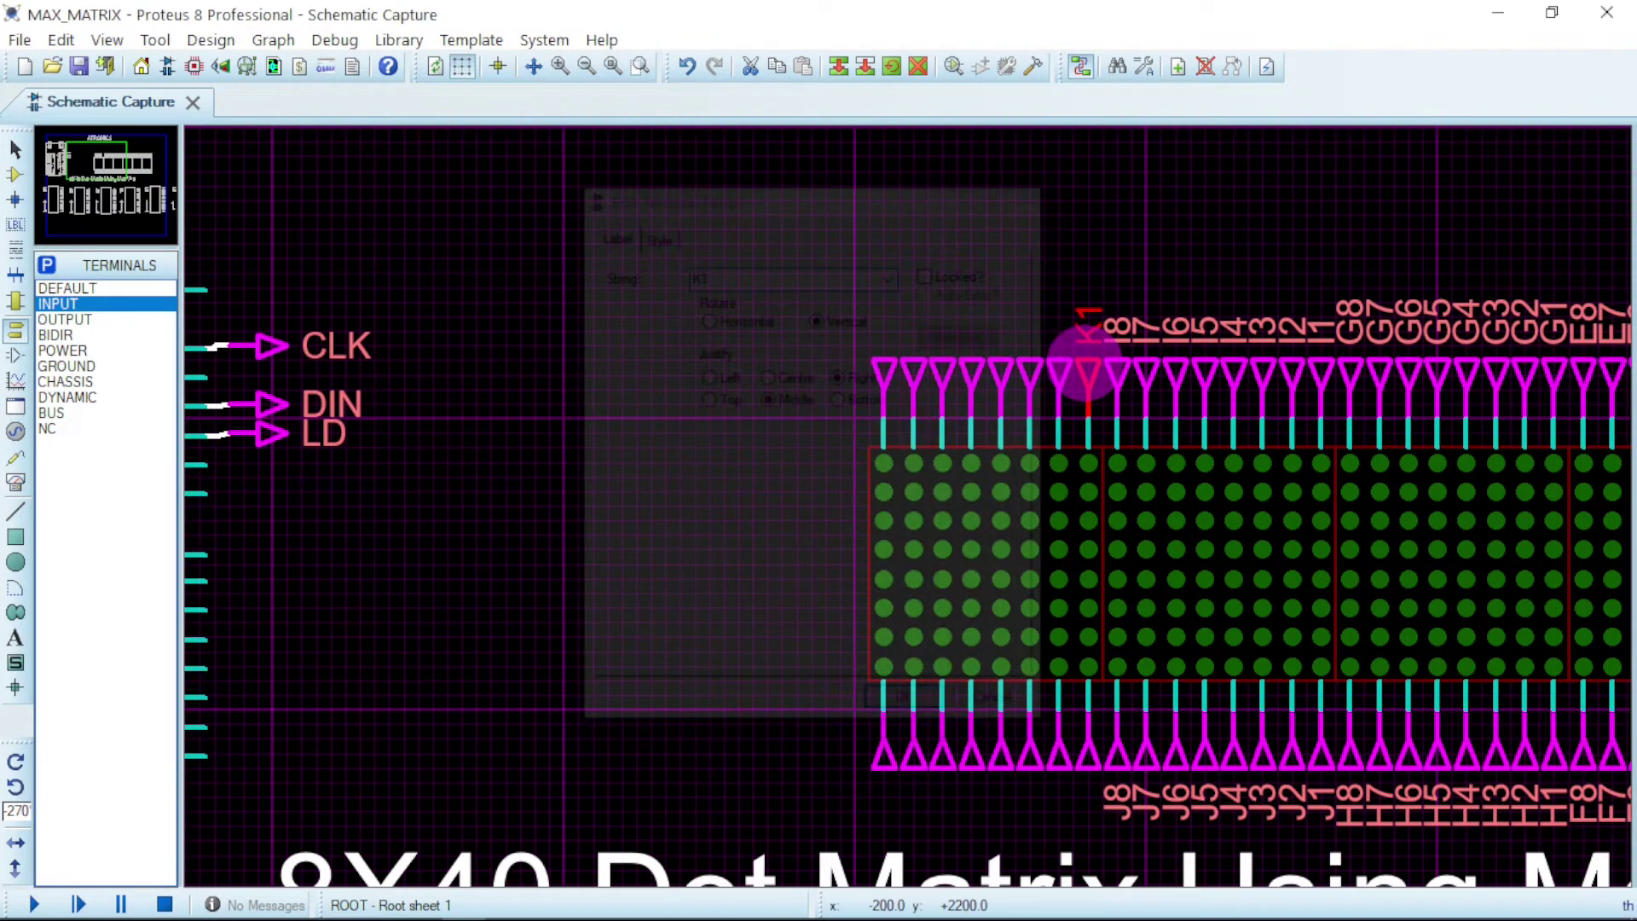
{"action": "double_click", "coordinate": [1060, 375]}
{"action": "type", "text": "K2"}
{"action": "key", "text": "Return"}
{"action": "double_click", "coordinate": [1032, 376]}
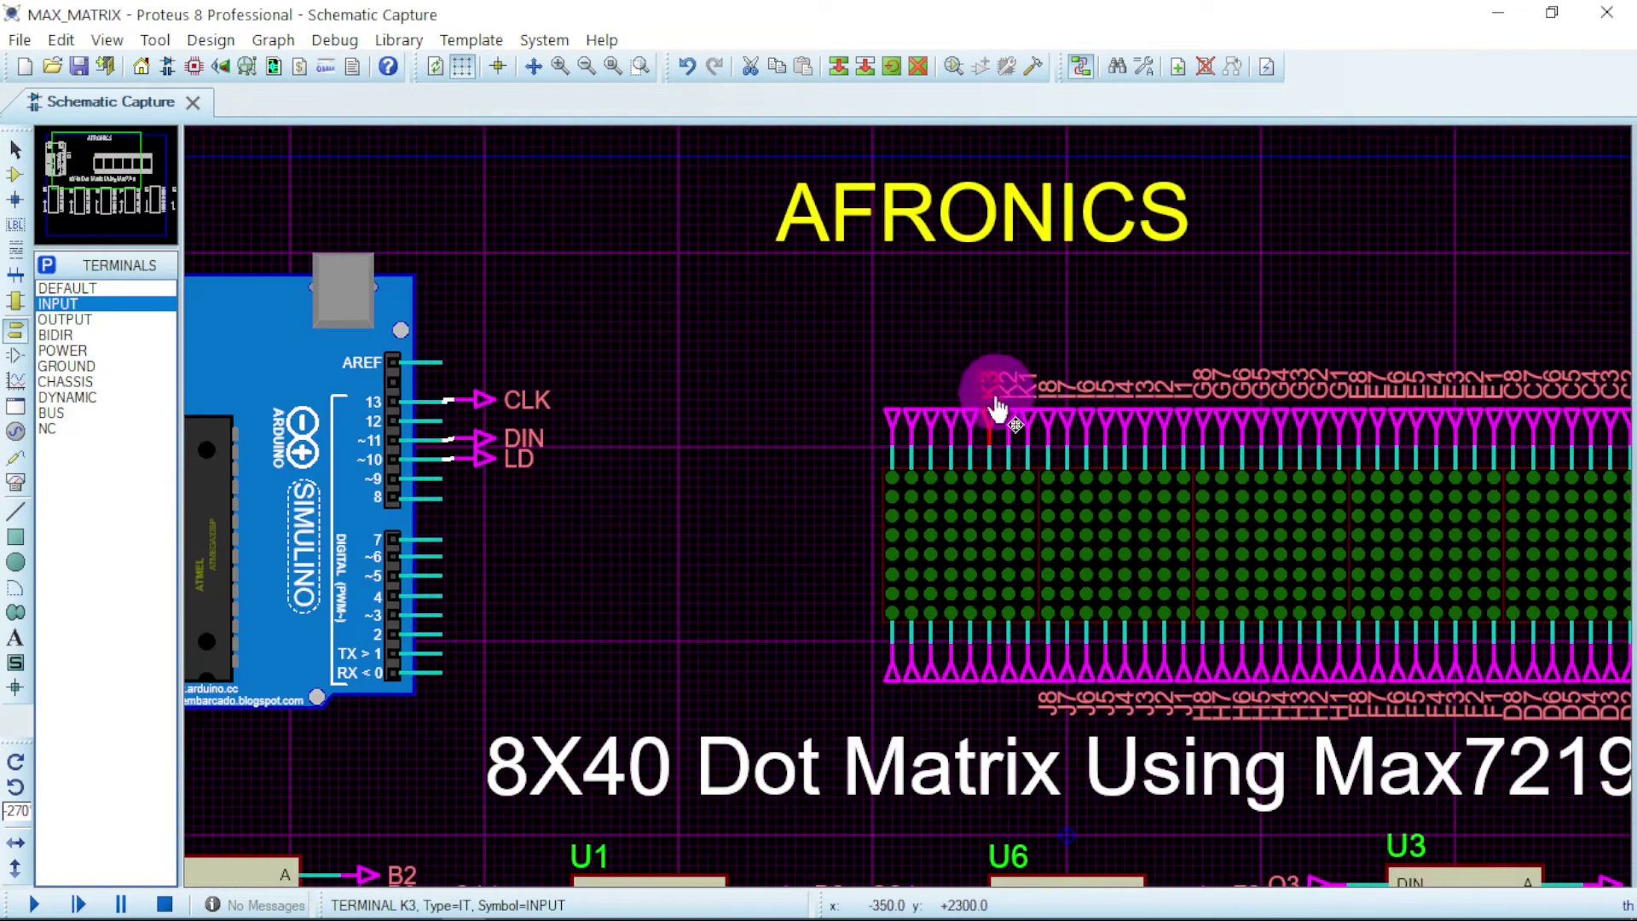
{"action": "double_click", "coordinate": [972, 408]}
{"action": "type", "text": "K5"}
{"action": "key", "text": "Return"}
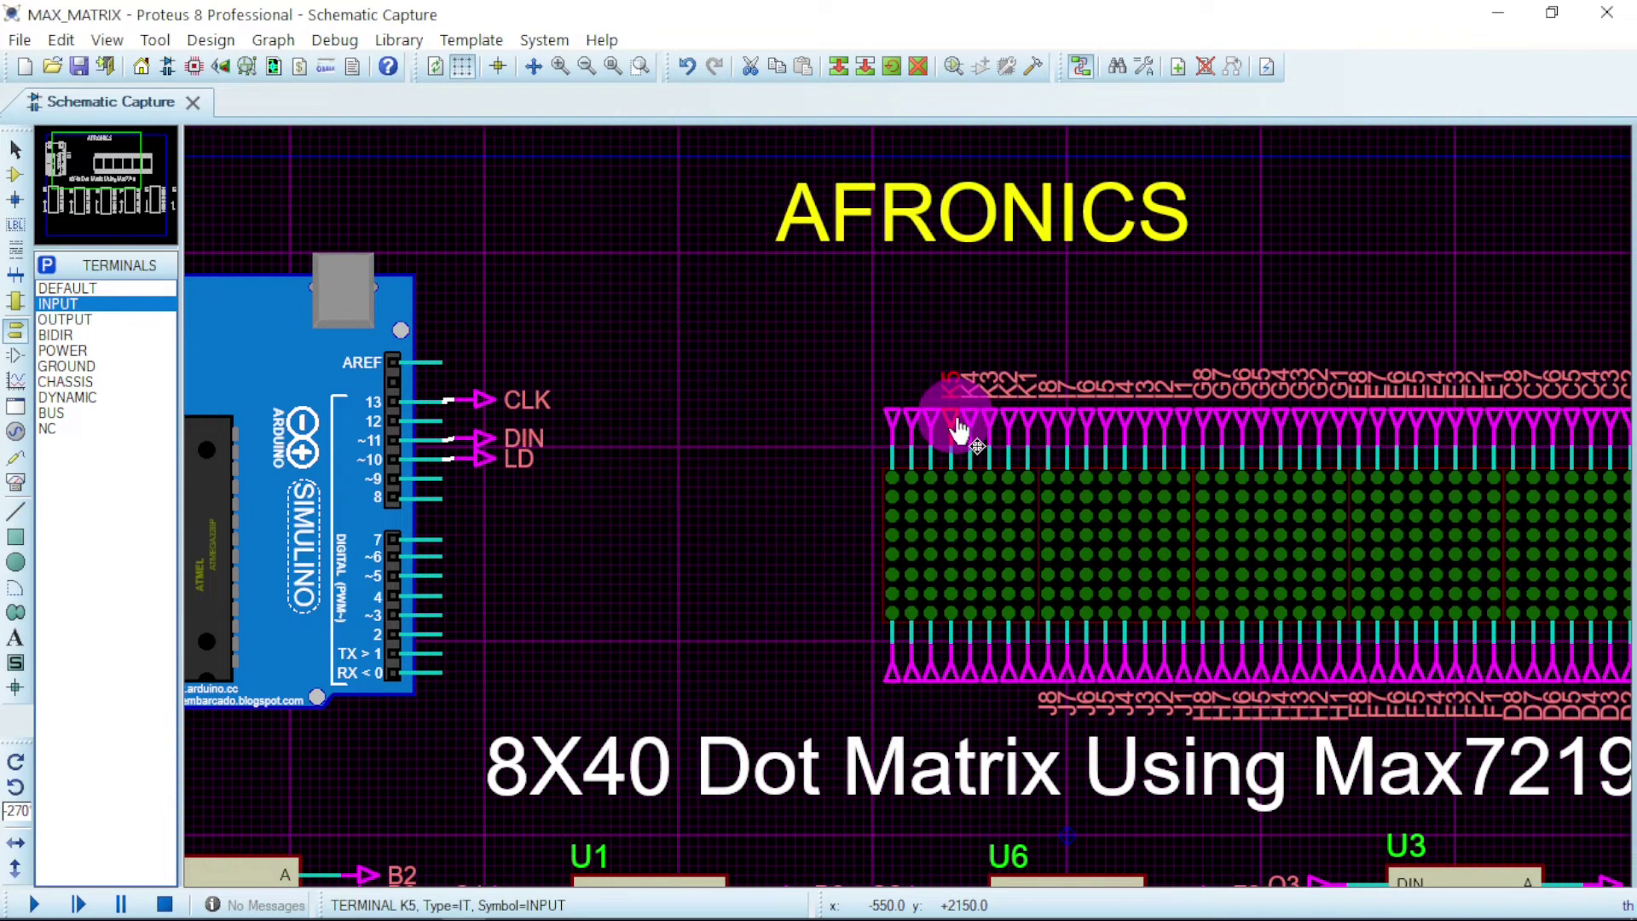
Label the remaining top-row terminals K6, K7 and K8.
{"action": "scroll", "coordinate": [959, 431], "scroll_direction": "up", "scroll_amount": 2}
{"action": "double_click", "coordinate": [864, 502]}
{"action": "type", "text": "K6"}
{"action": "key", "text": "Return"}
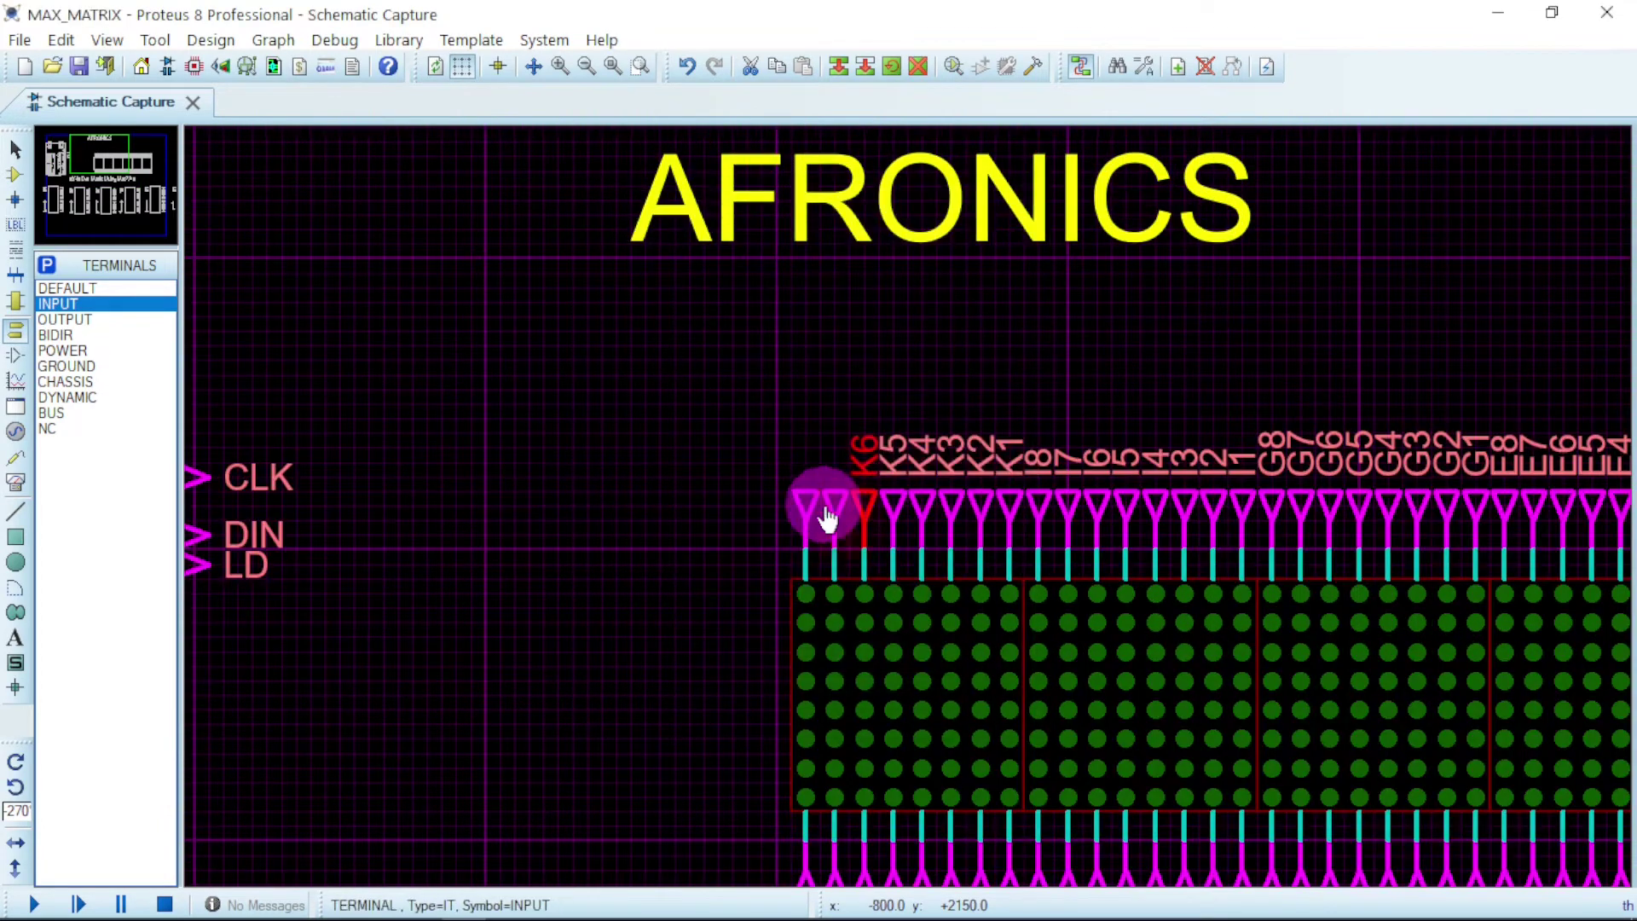
{"action": "double_click", "coordinate": [832, 502]}
{"action": "type", "text": "K7"}
{"action": "key", "text": "Return"}
{"action": "double_click", "coordinate": [811, 490]}
{"action": "type", "text": "K8"}
{"action": "key", "text": "Return"}
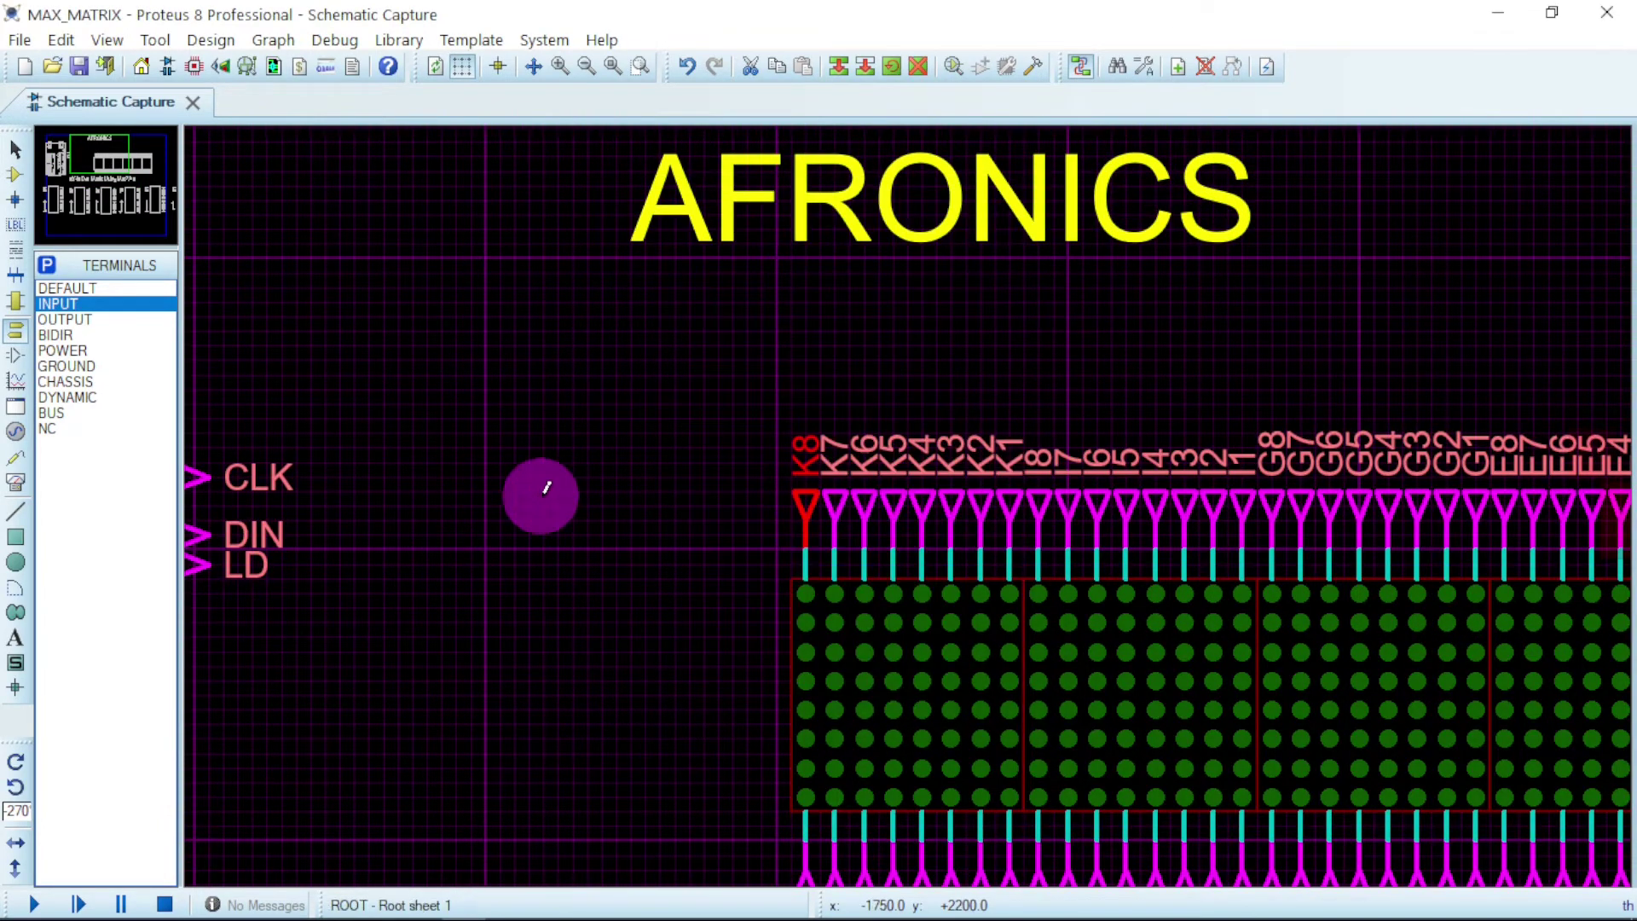
Label the first four bottom-row terminals L1, L2, L3 and L4.
{"action": "scroll", "coordinate": [989, 806], "scroll_direction": "down", "scroll_amount": 2}
{"action": "double_click", "coordinate": [1010, 758]}
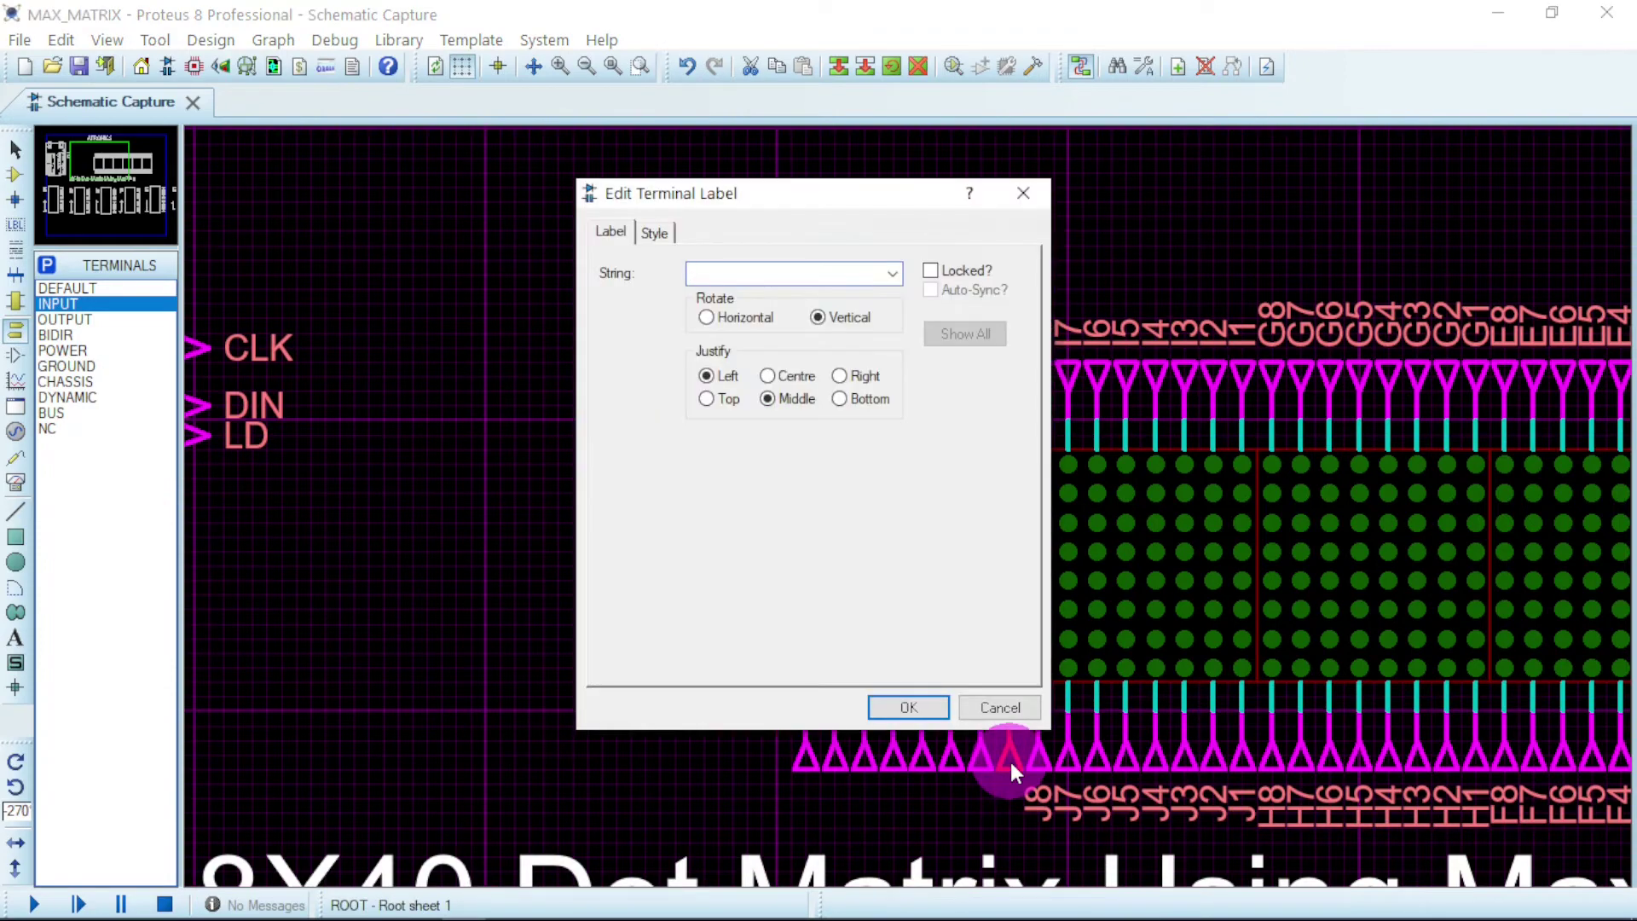
{"action": "type", "text": "L1"}
{"action": "key", "text": "Return"}
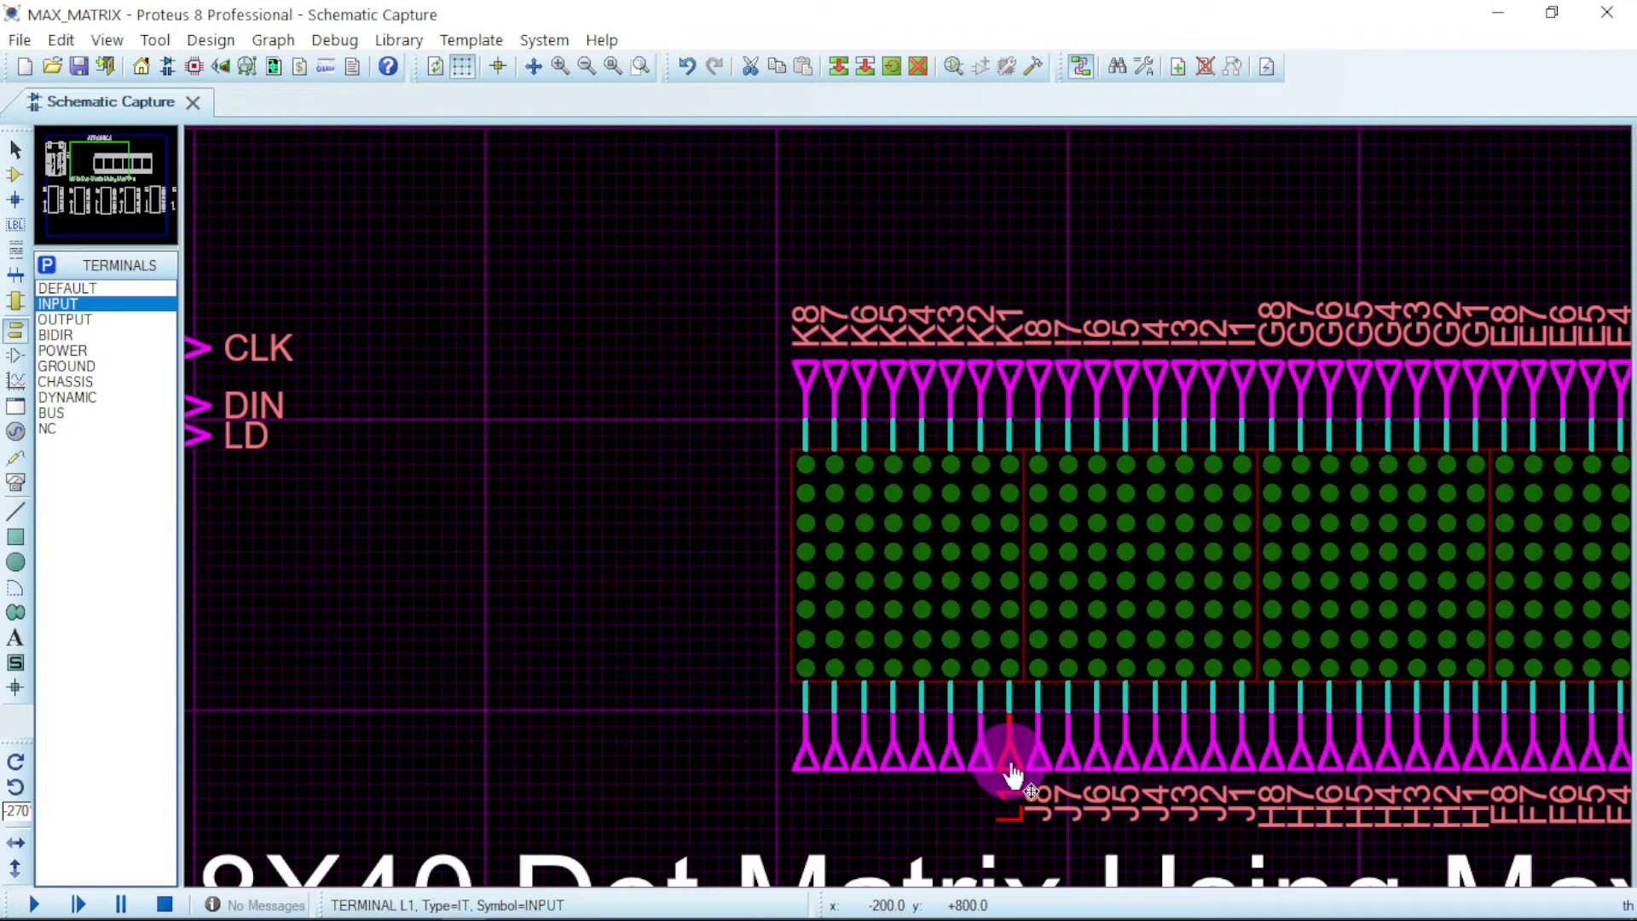
{"action": "double_click", "coordinate": [981, 759]}
{"action": "type", "text": "L2"}
{"action": "key", "text": "Return"}
{"action": "double_click", "coordinate": [950, 758]}
{"action": "type", "text": "L3"}
{"action": "key", "text": "Return"}
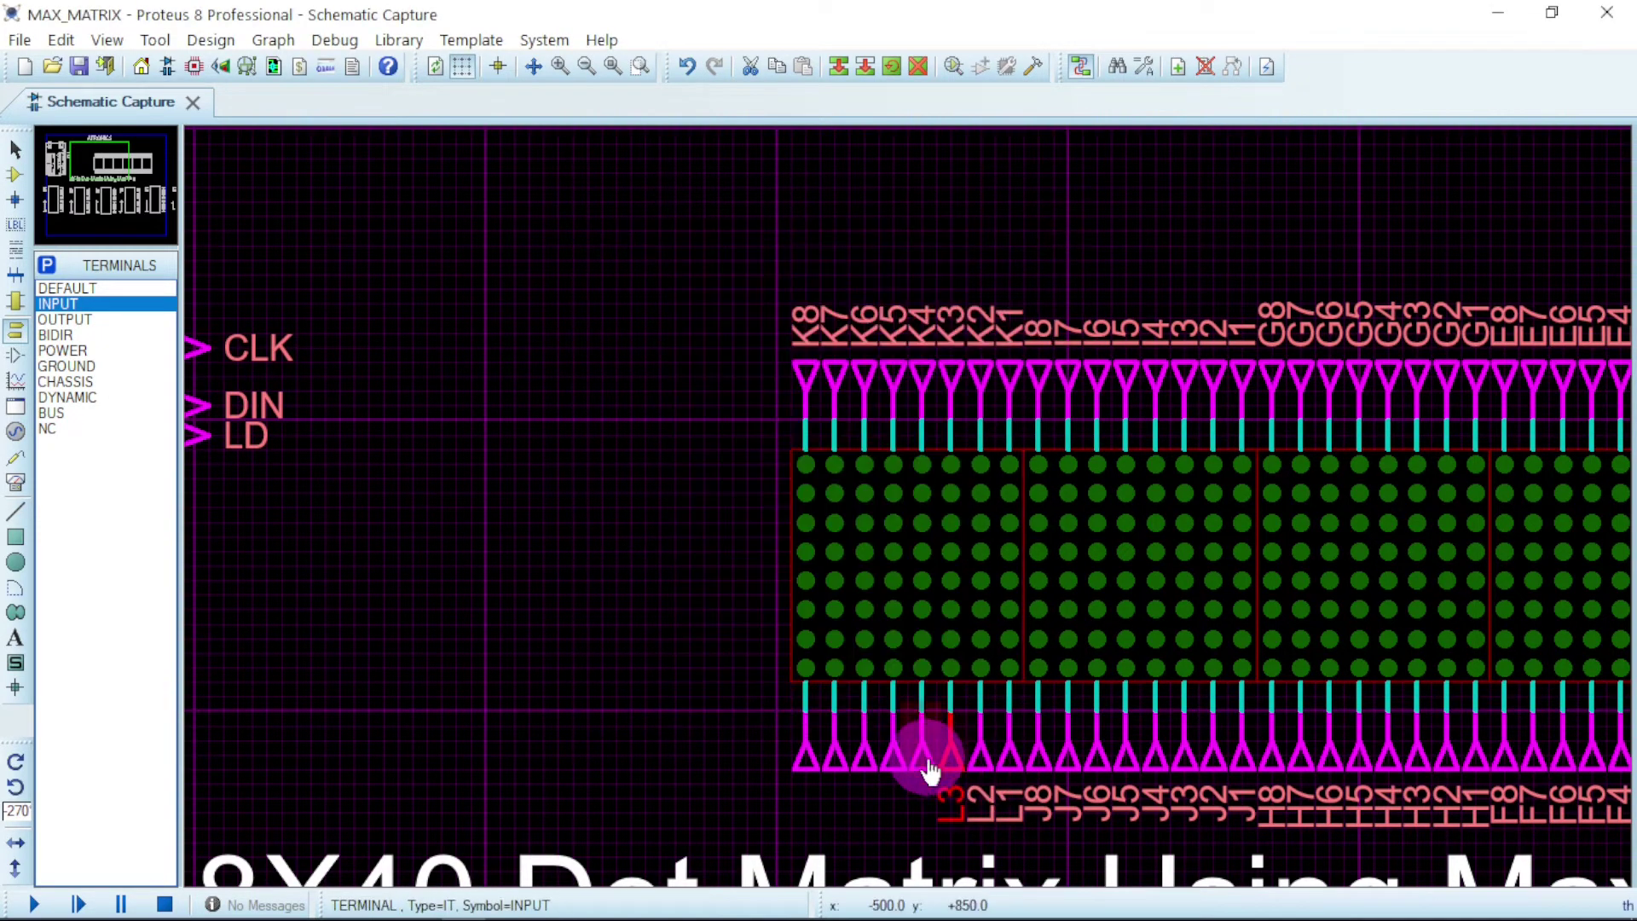
{"action": "double_click", "coordinate": [924, 761]}
{"action": "type", "text": "L4"}
{"action": "key", "text": "Return"}
Label the last bottom-row terminals L5 through L8, then zoom to fit the sheet.
{"action": "double_click", "coordinate": [887, 761]}
{"action": "type", "text": "L5"}
{"action": "key", "text": "Return"}
{"action": "double_click", "coordinate": [860, 763]}
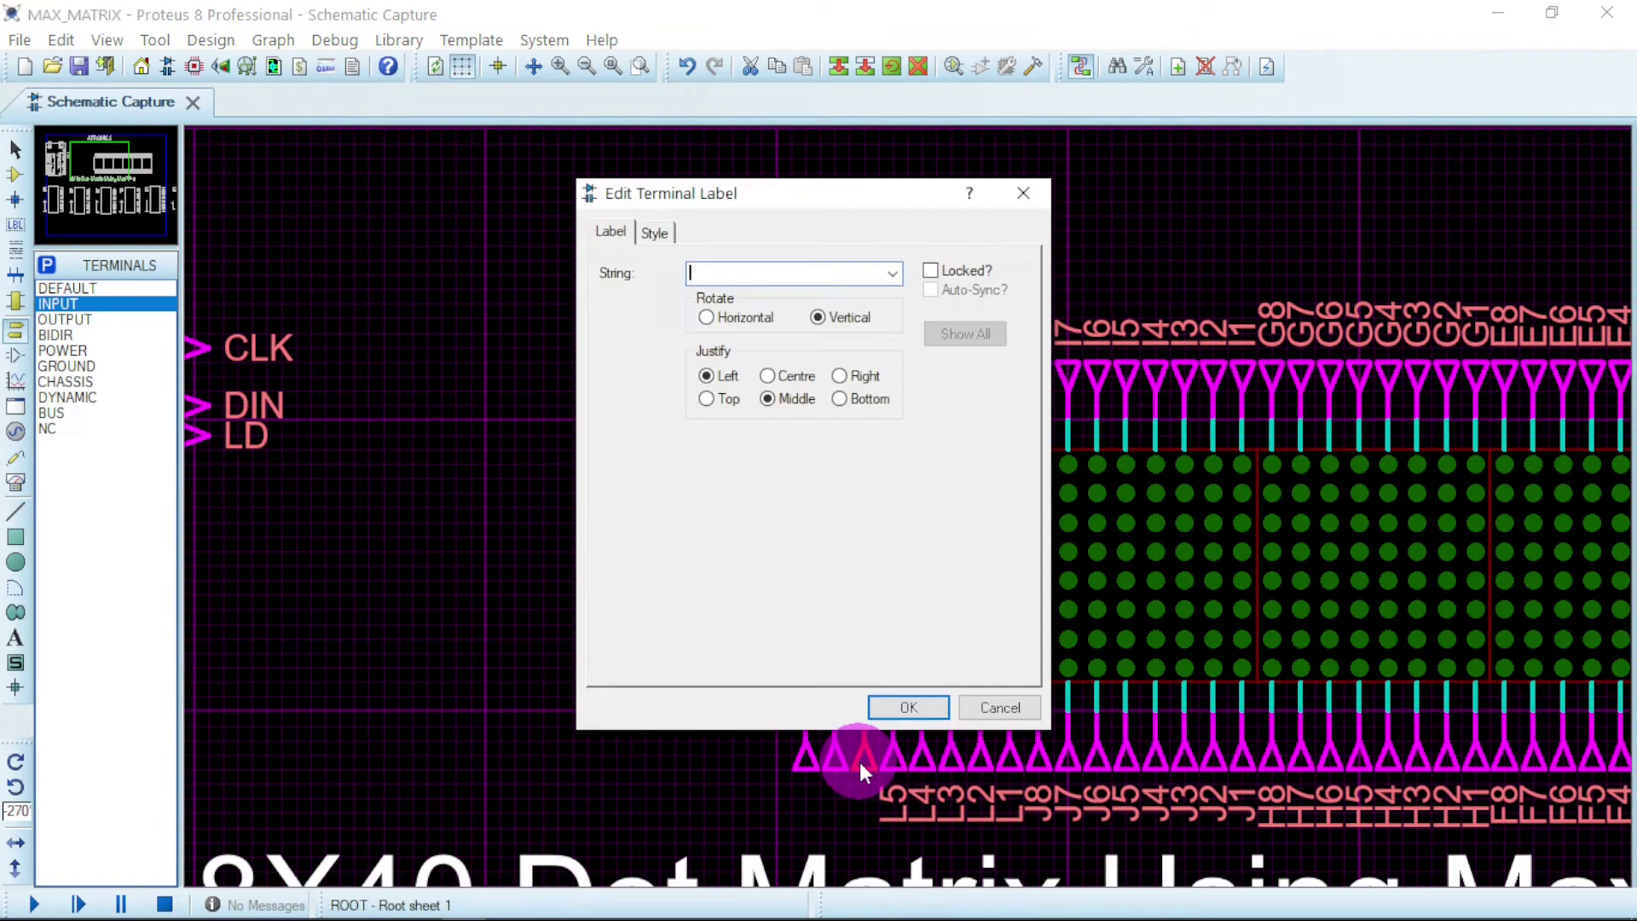
{"action": "type", "text": "L6"}
{"action": "key", "text": "Return"}
{"action": "double_click", "coordinate": [835, 759]}
{"action": "type", "text": "L7"}
{"action": "key", "text": "Return"}
{"action": "double_click", "coordinate": [805, 765]}
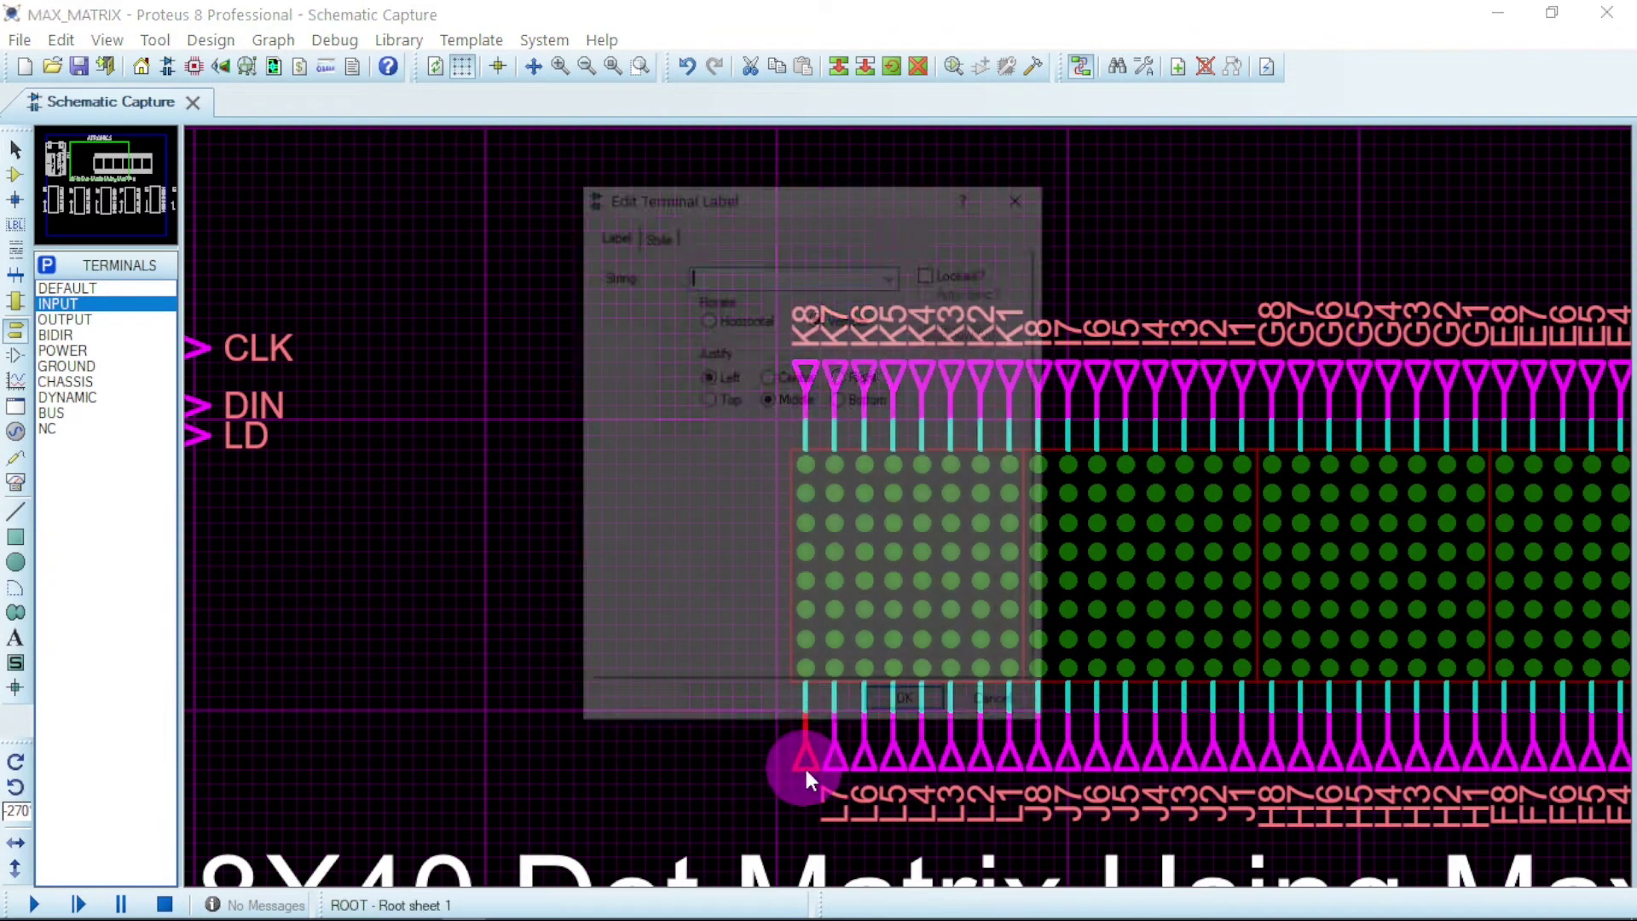
{"action": "type", "text": "L8"}
{"action": "key", "text": "Return"}
{"action": "key", "text": "F8"}
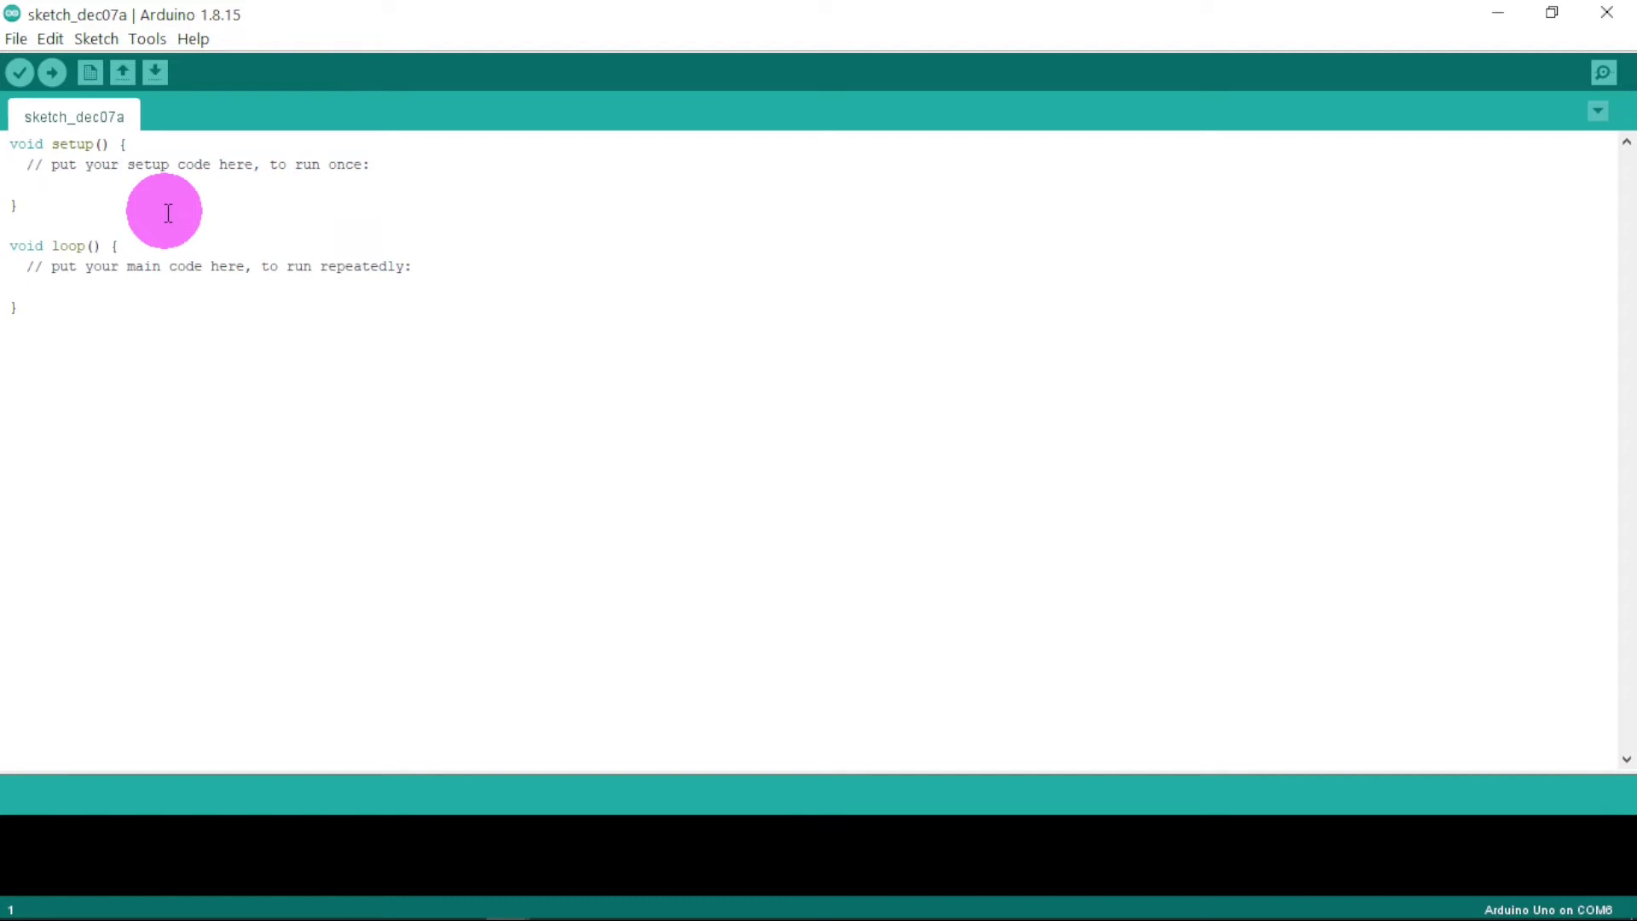
Open the Tools menu in the Arduino IDE.
{"action": "left_click", "coordinate": [153, 38]}
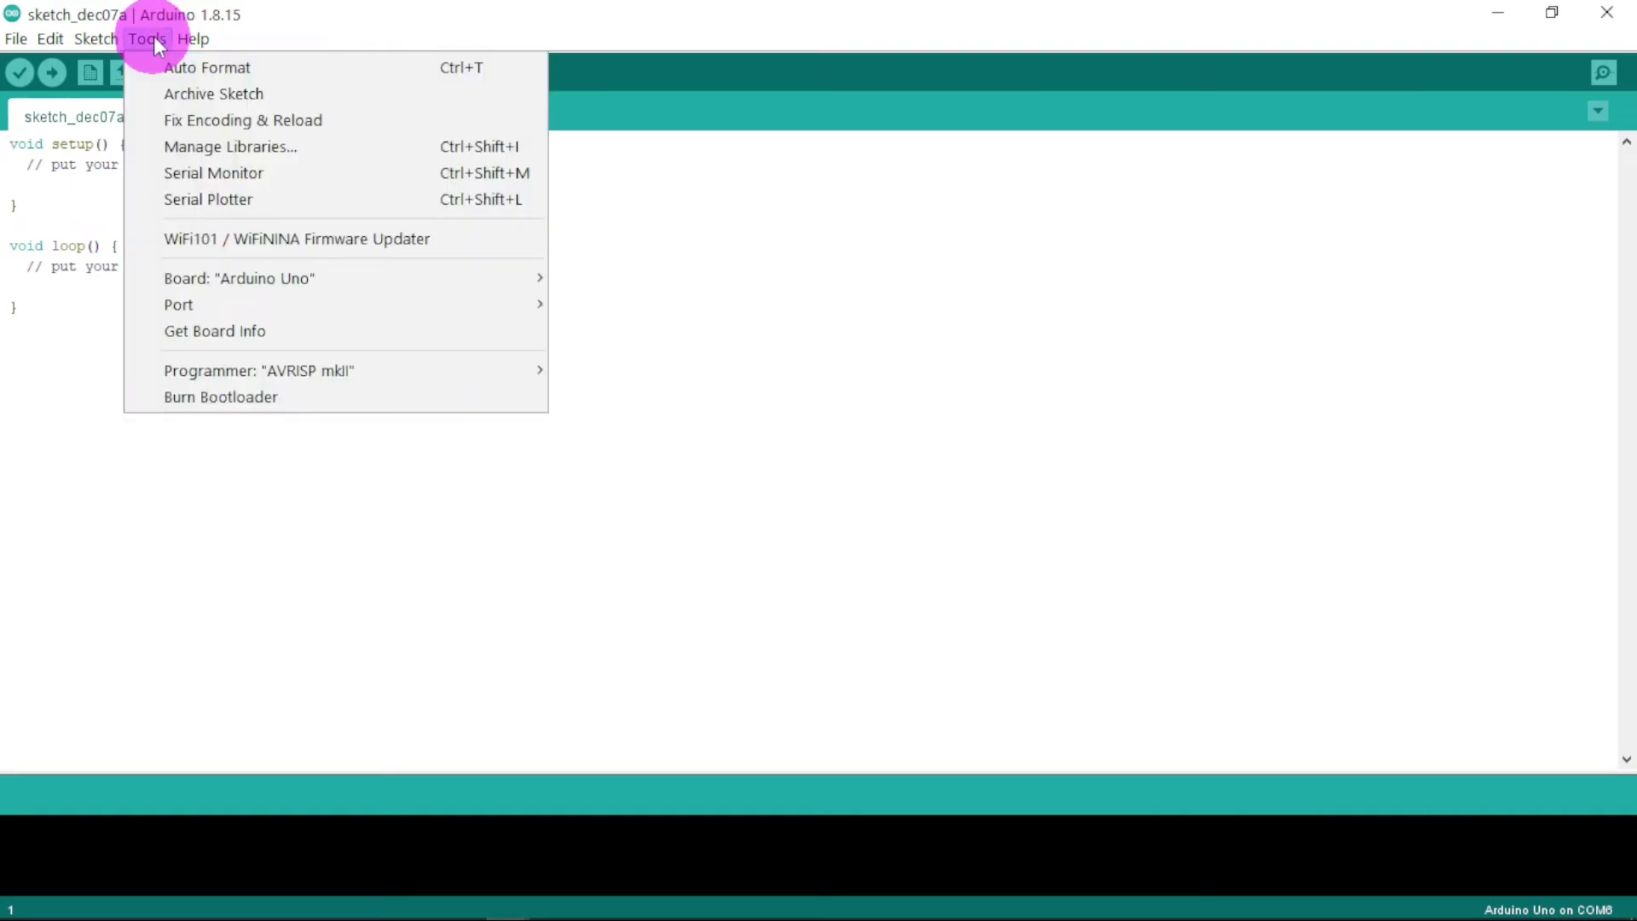
Open the Library Manager and search for MD_MAX72 to check it is installed.
{"action": "left_click", "coordinate": [245, 148]}
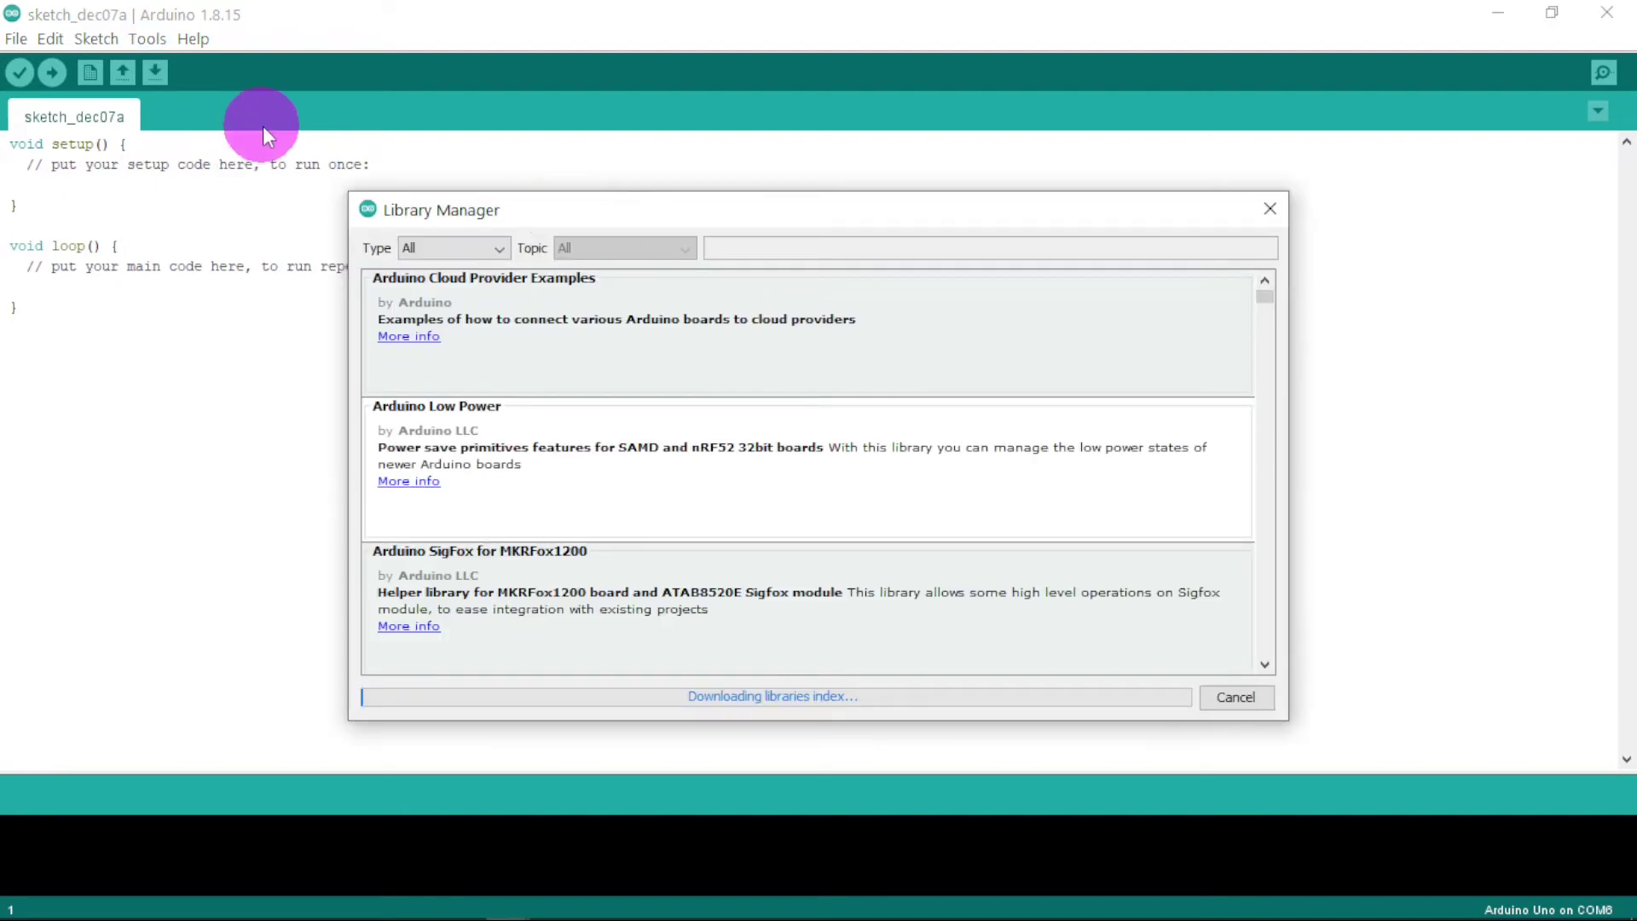
{"action": "left_click_drag", "start_coordinate": [520, 185], "coordinate": [454, 112]}
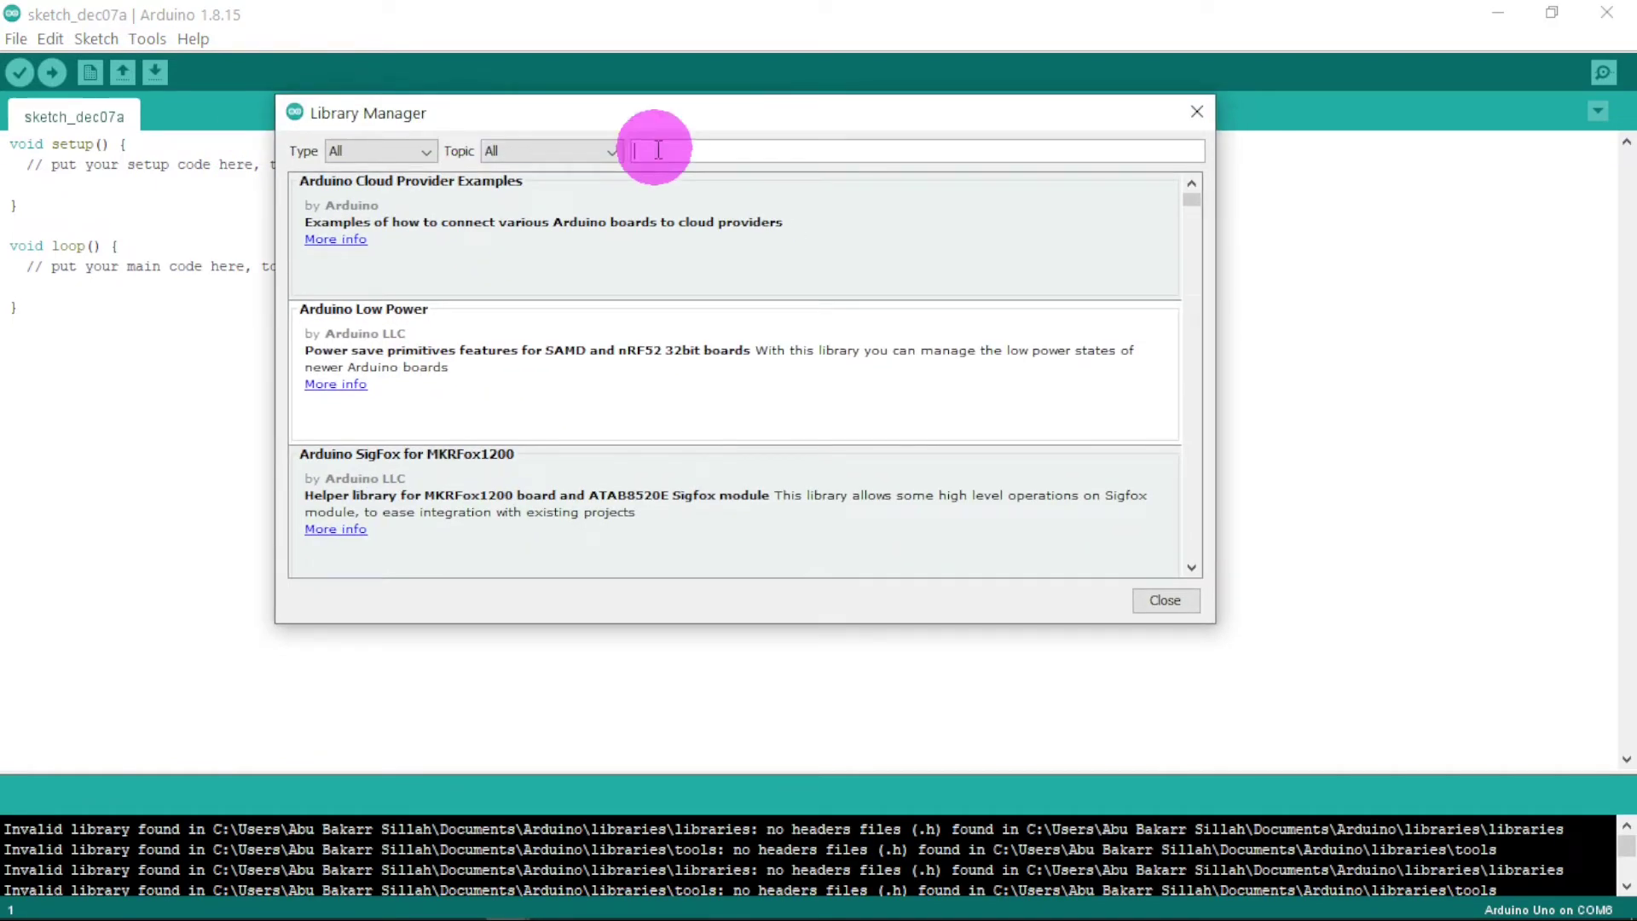
{"action": "mouse_move", "coordinate": [740, 254]}
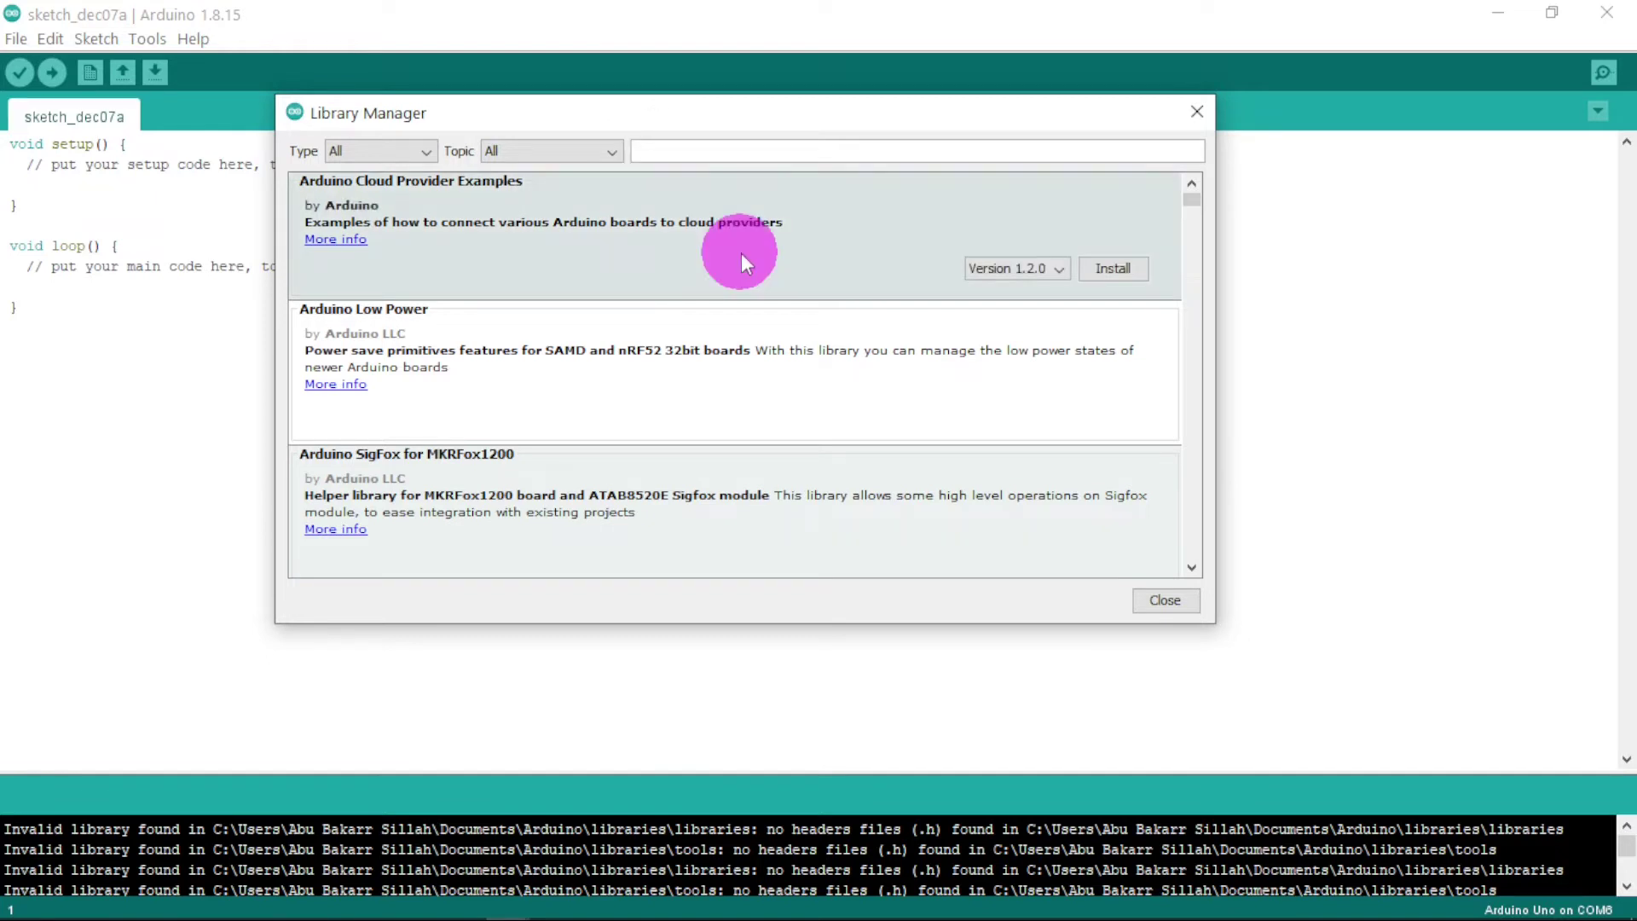
{"action": "type", "text": "MD_"}
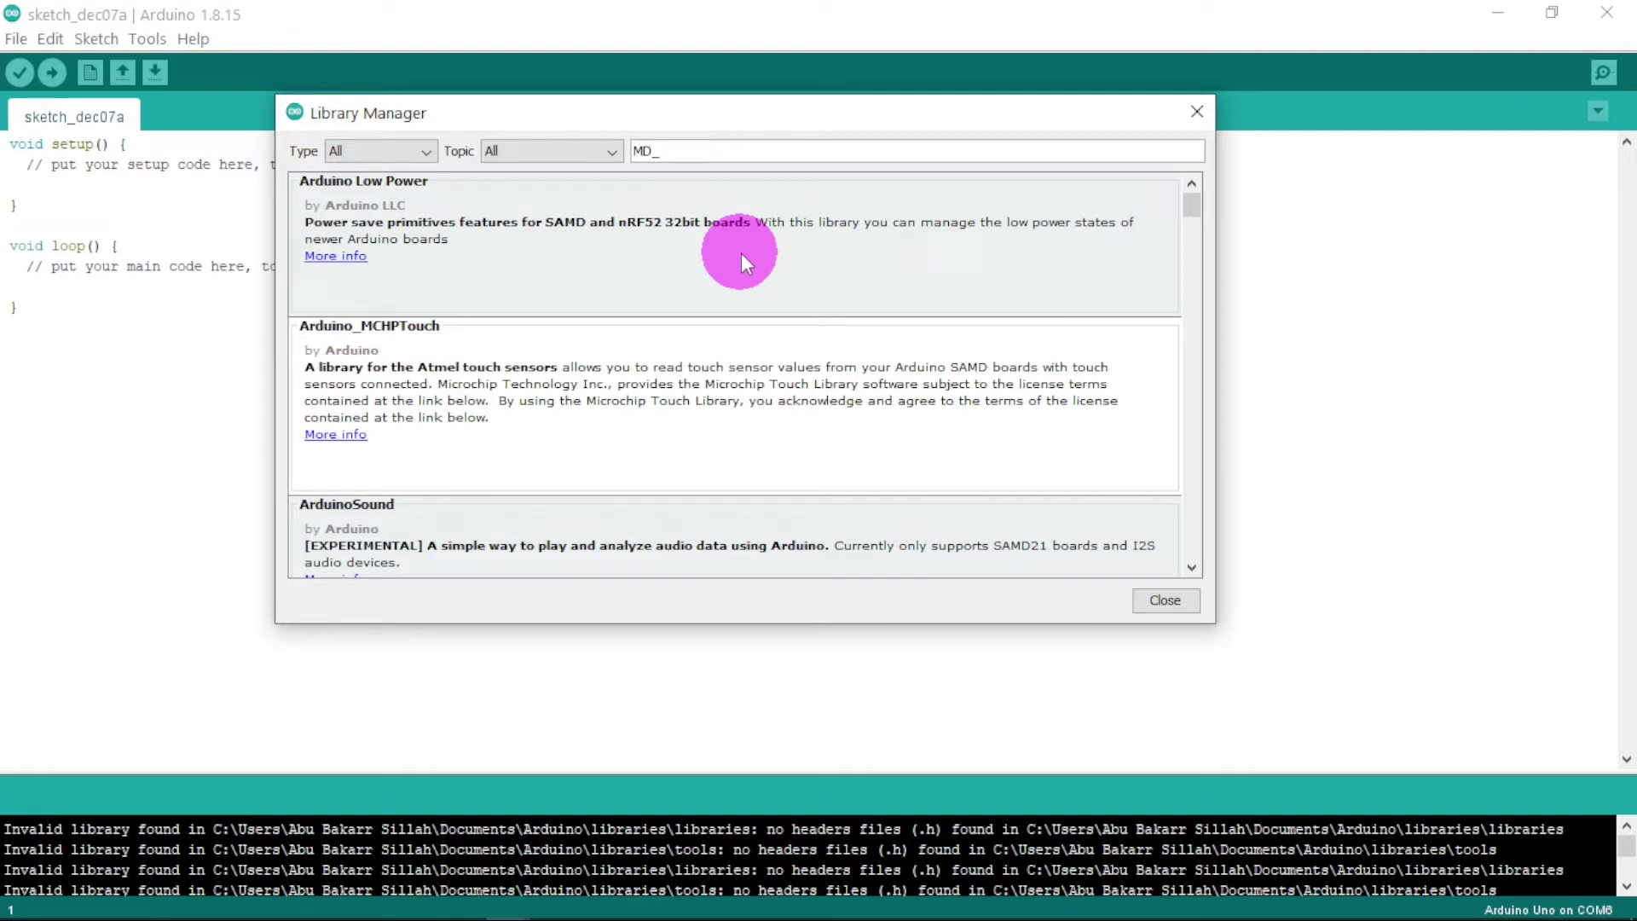
{"action": "type", "text": "MAX72"}
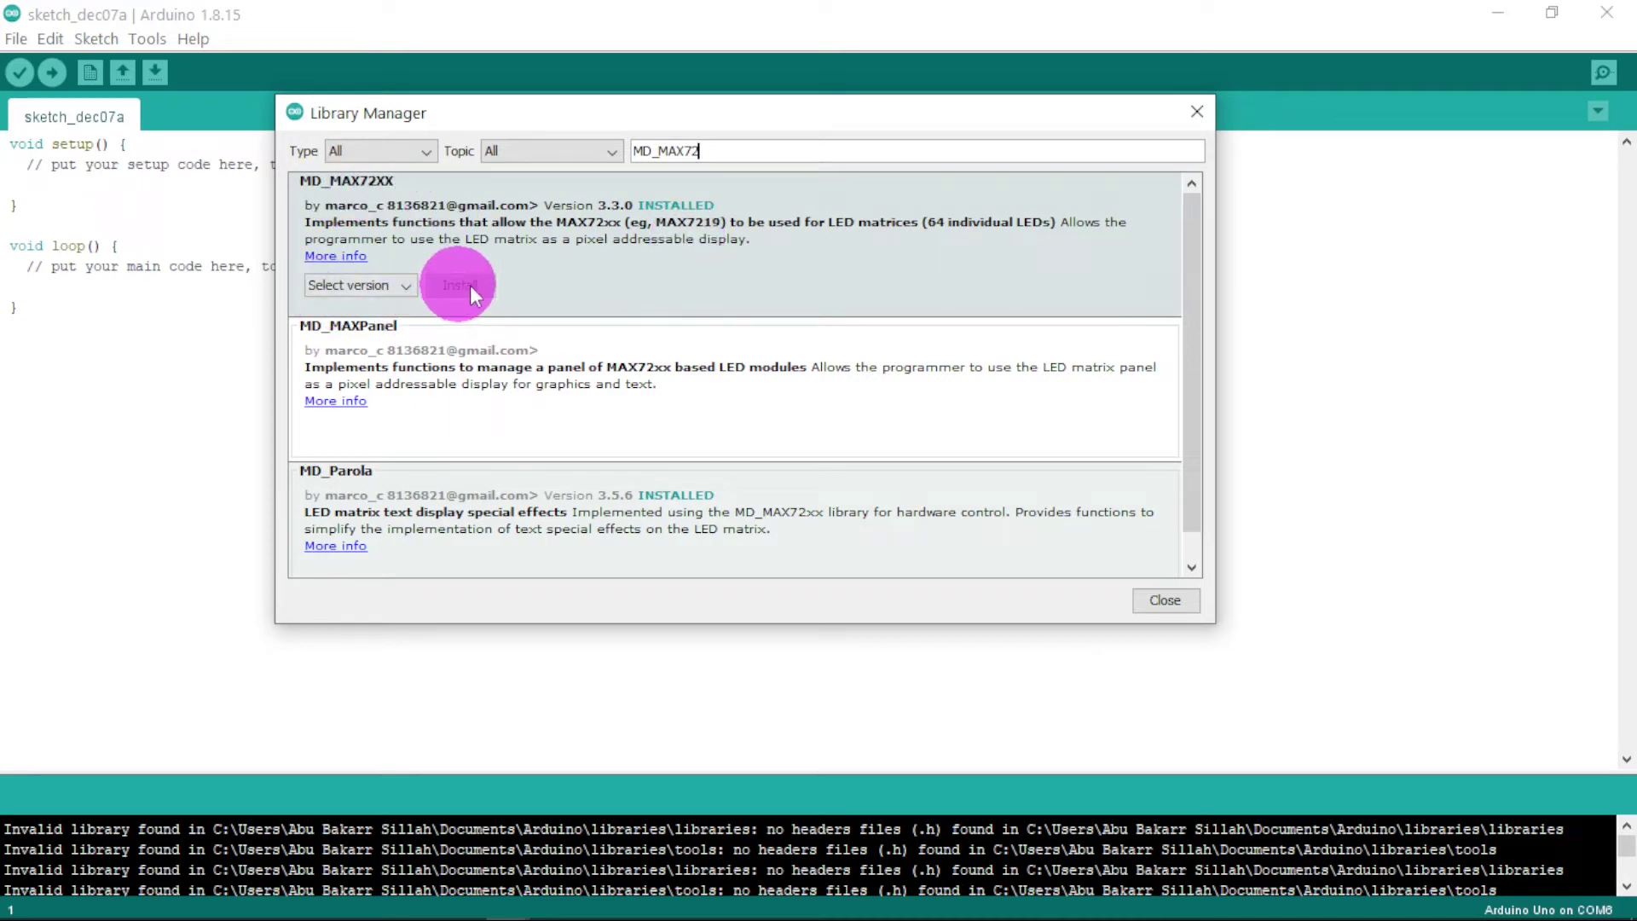
Search for MD_PAROLA to check it is installed, then close the Library Manager.
{"action": "mouse_move", "coordinate": [804, 334]}
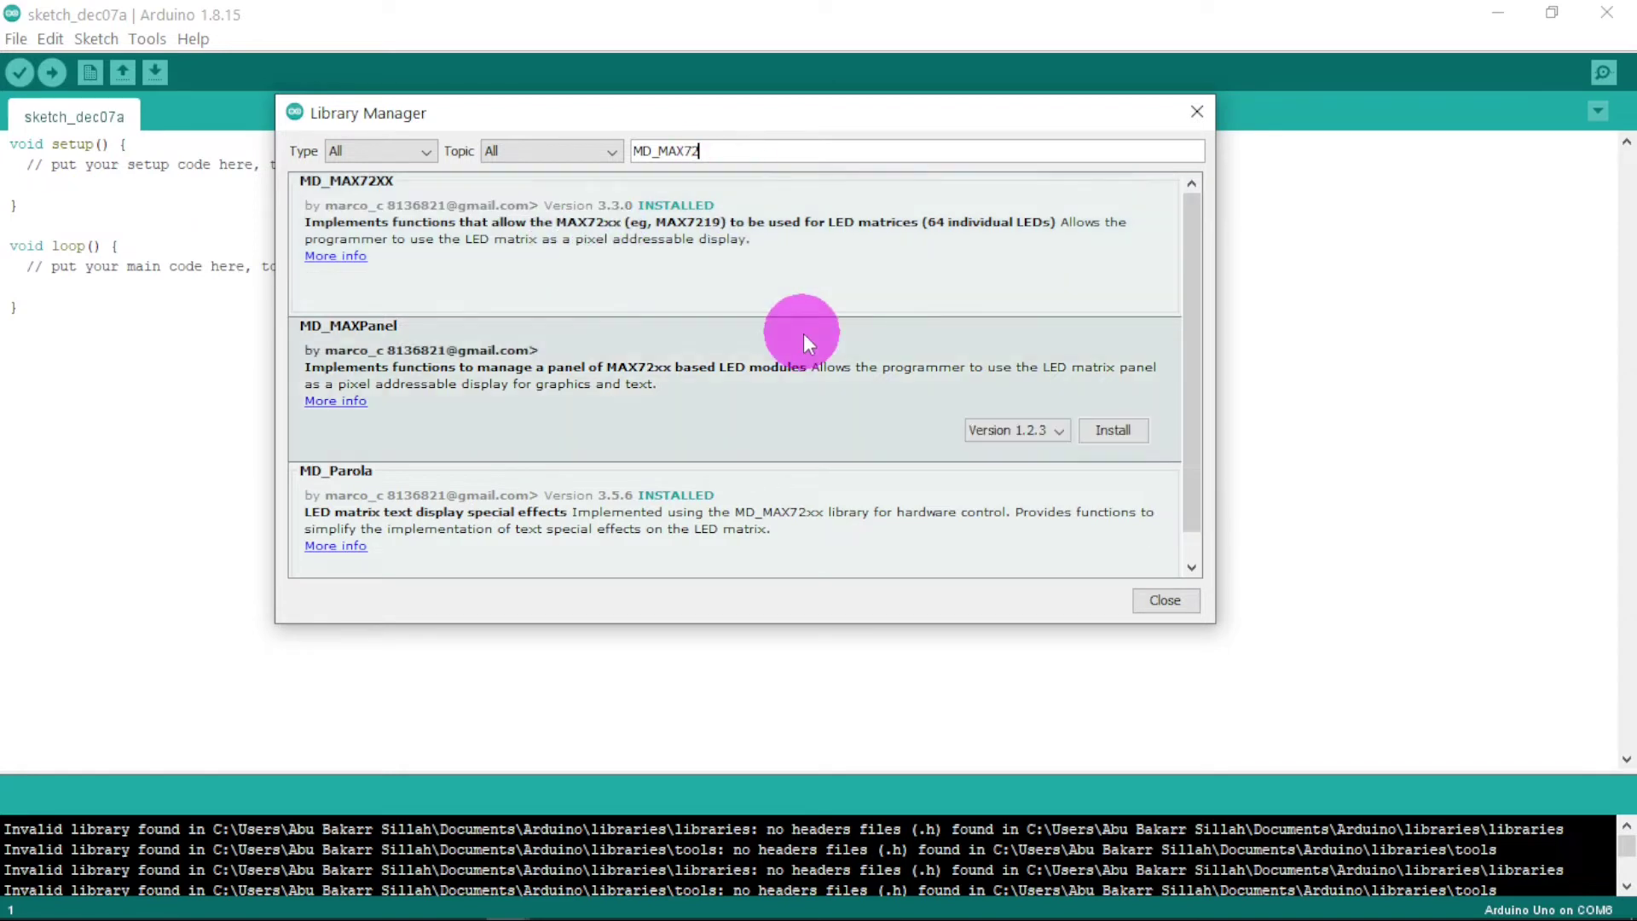
{"action": "key", "text": "BackSpace"}
{"action": "key", "text": "BackSpace"}
{"action": "key", "text": "BackSpace"}
{"action": "key", "text": "BackSpace"}
{"action": "key", "text": "BackSpace"}
{"action": "type", "text": "PAROLA"}
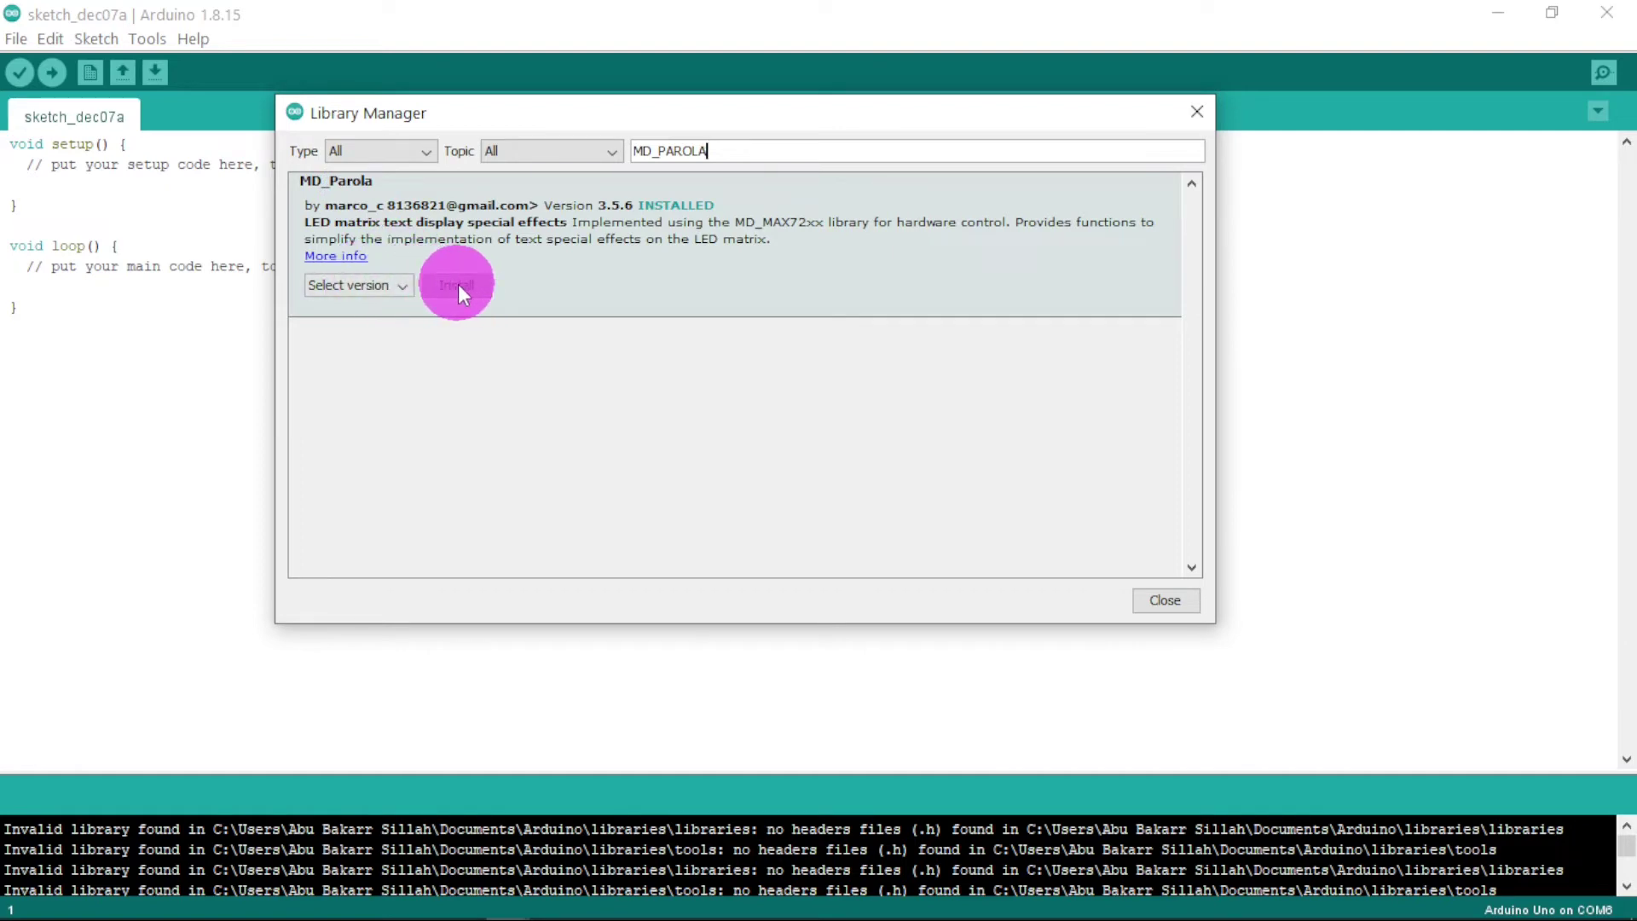
{"action": "left_click", "coordinate": [1153, 600]}
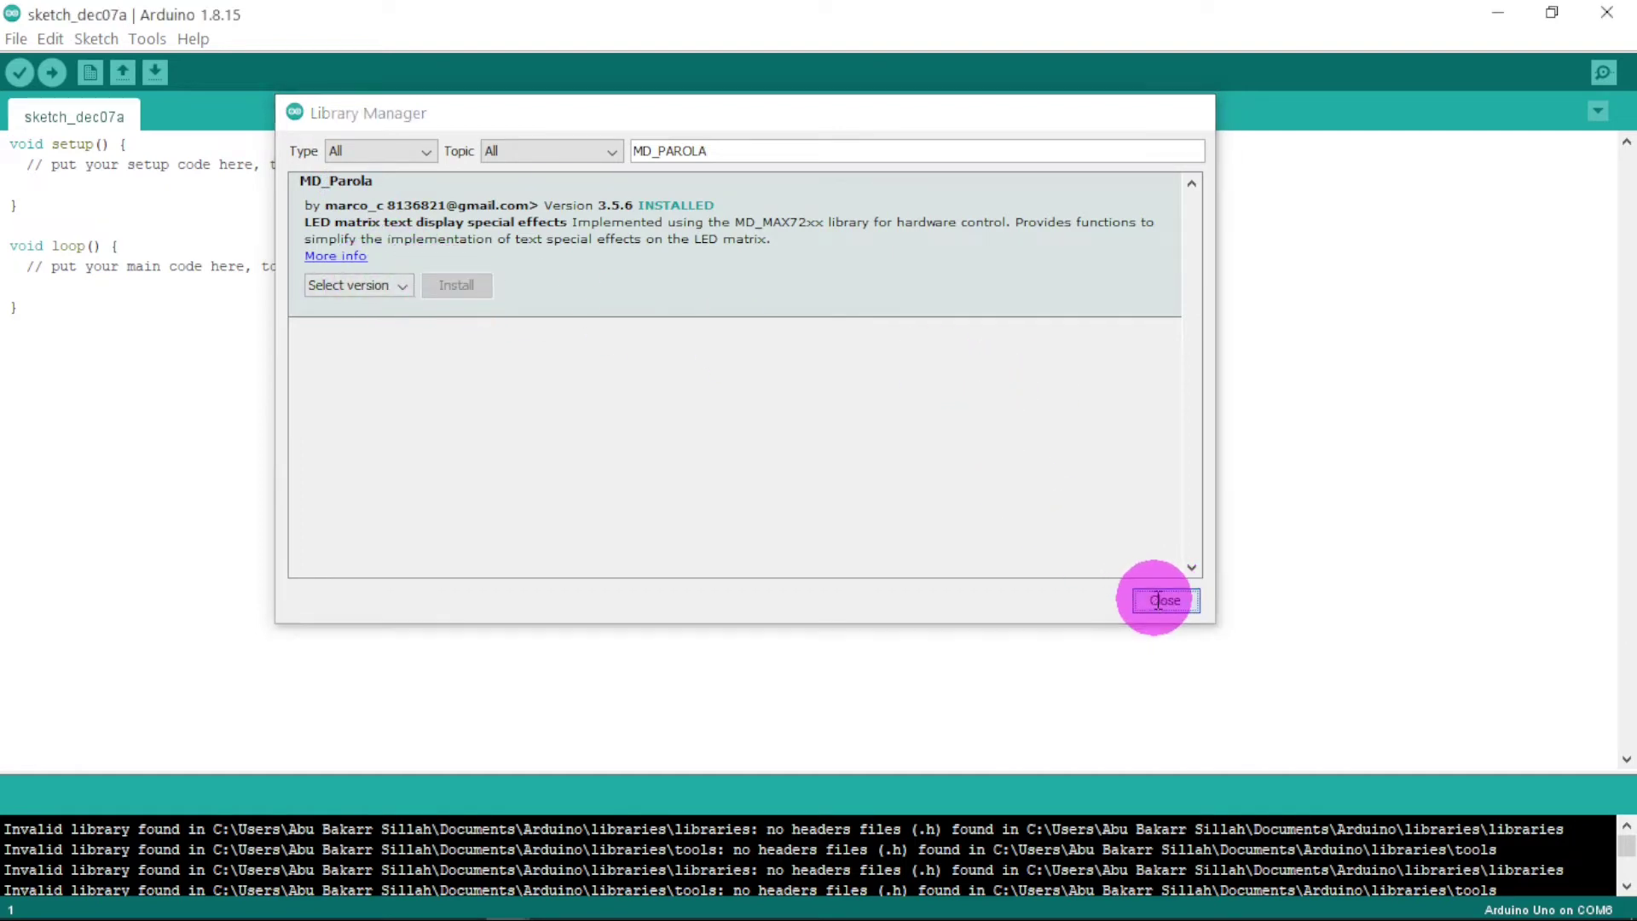
Open File > Examples > MD_Parola > Parola_Scrolling and scroll down the sketch.
{"action": "left_click", "coordinate": [16, 39]}
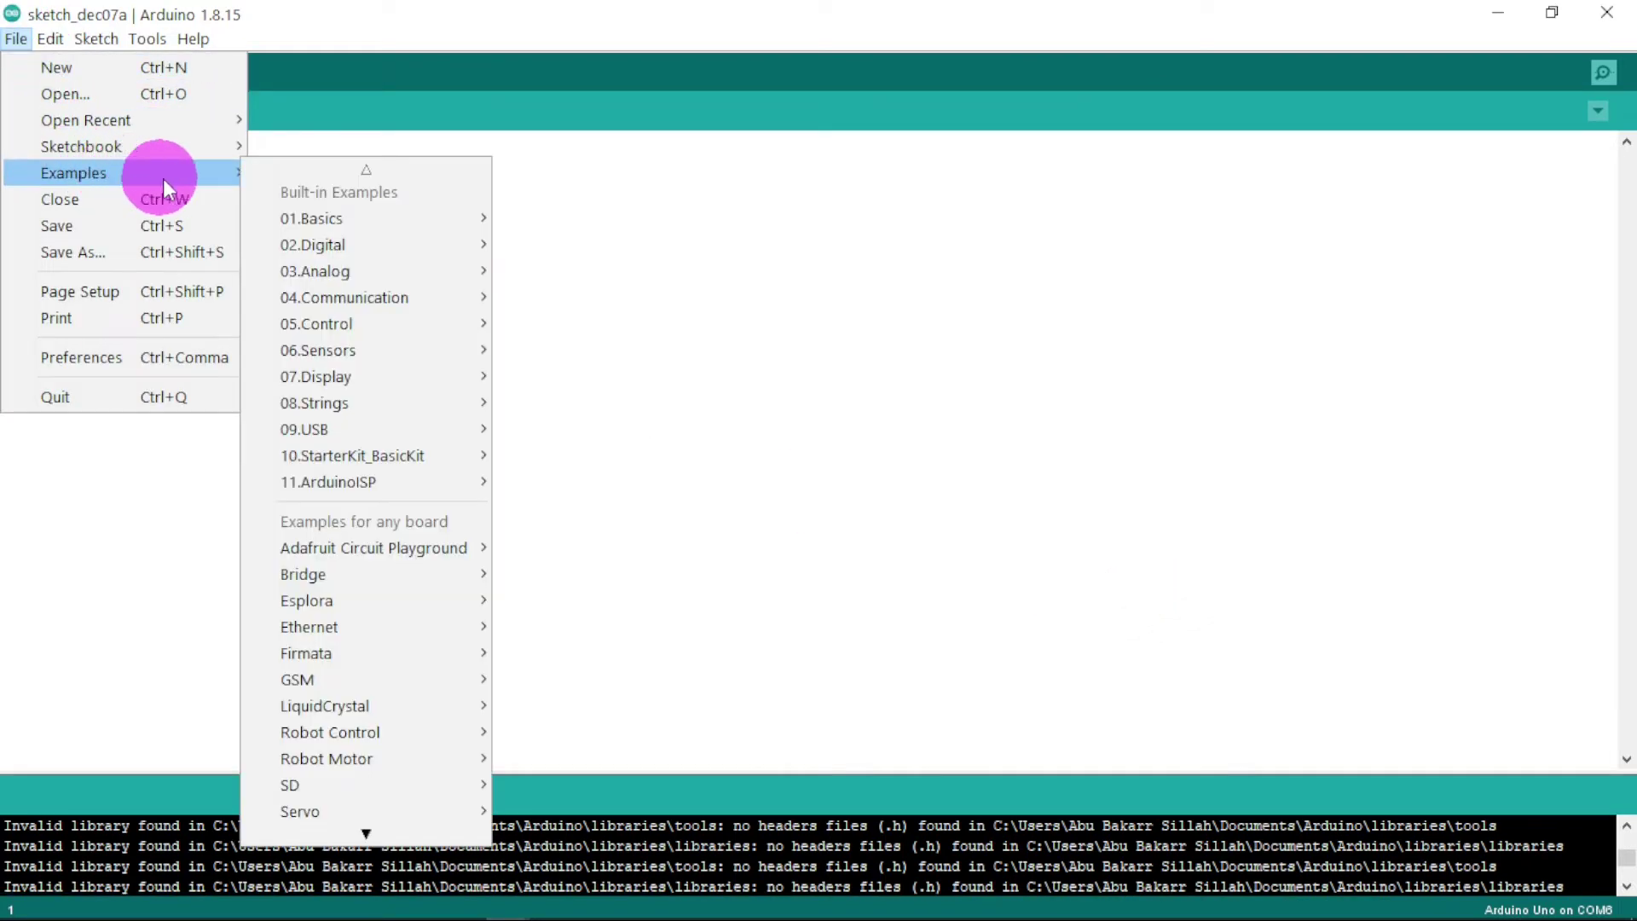
{"action": "mouse_move", "coordinate": [196, 170]}
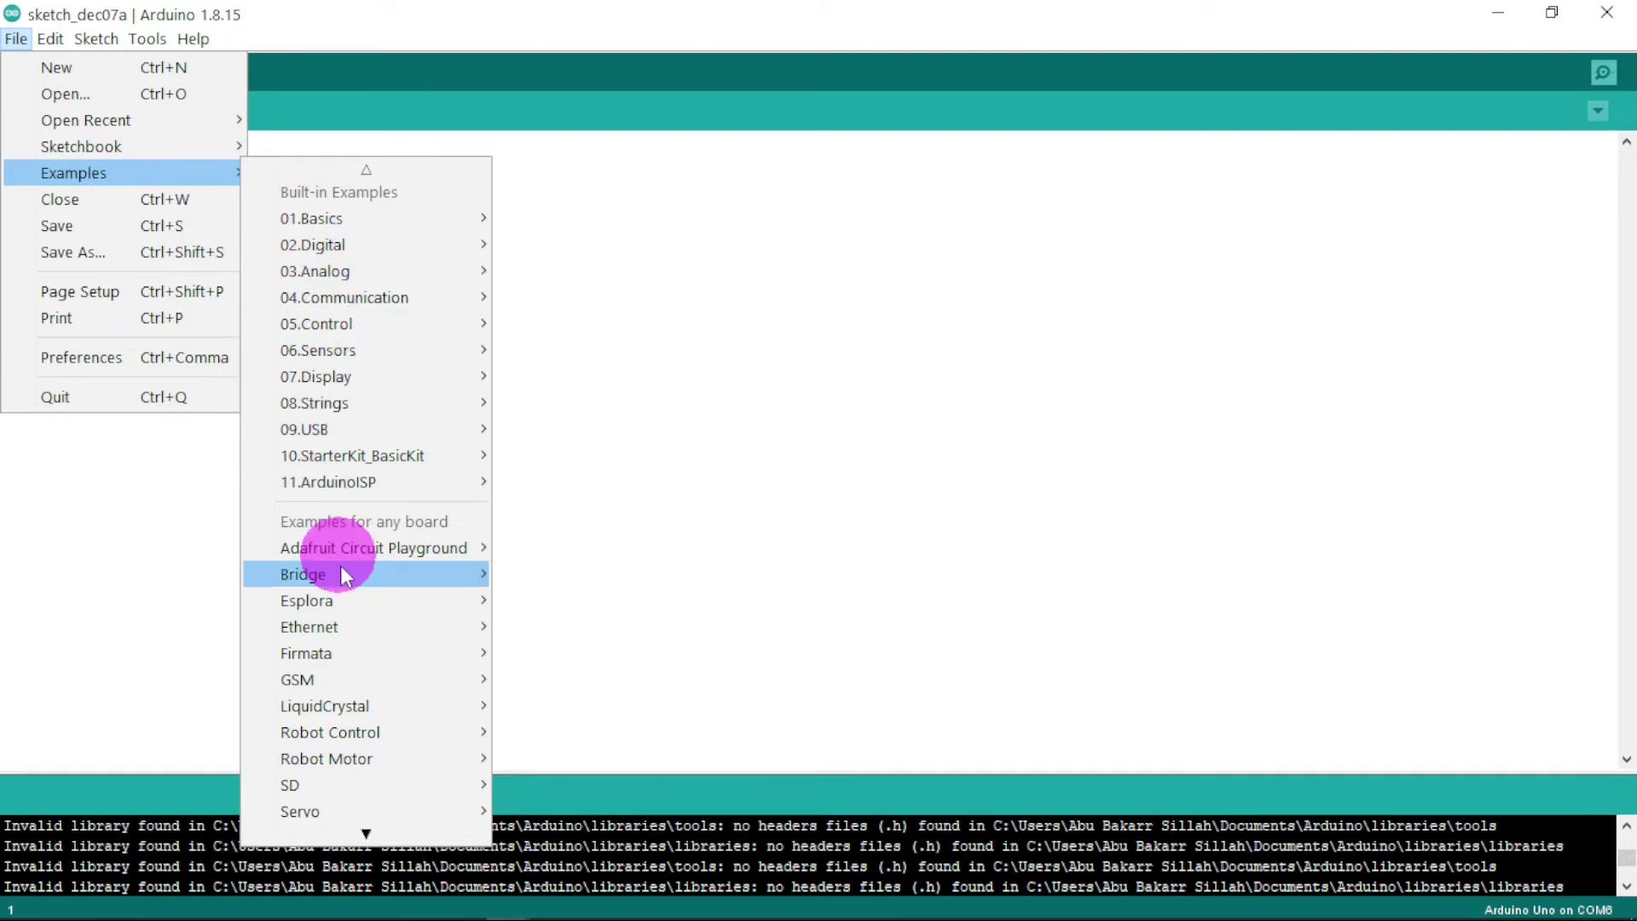
{"action": "mouse_move", "coordinate": [369, 834]}
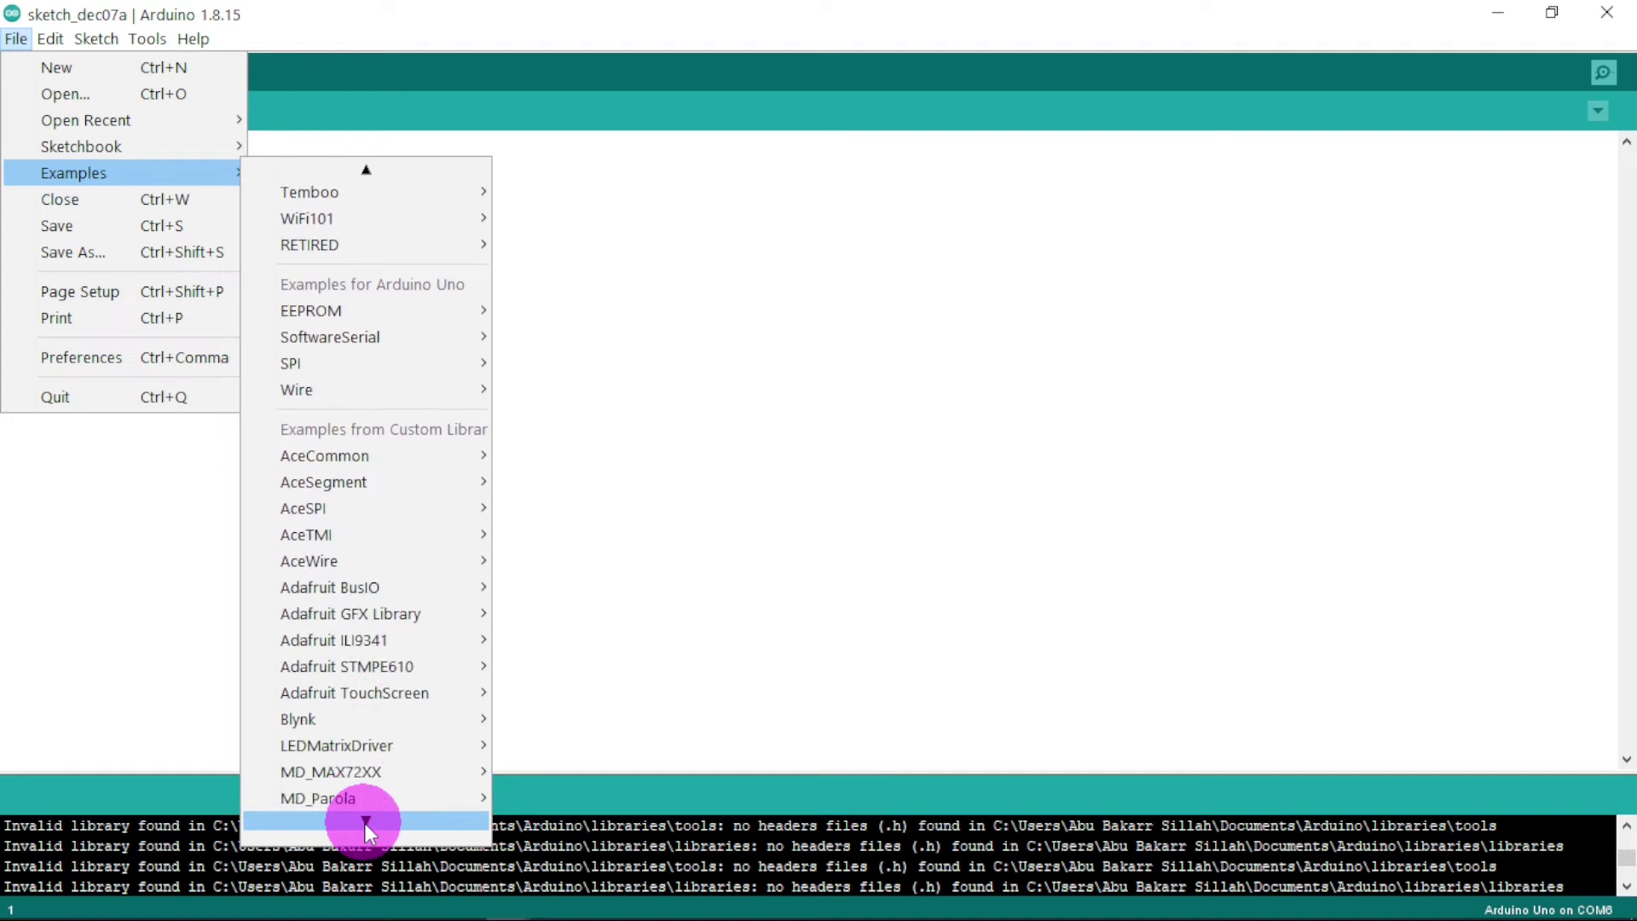
{"action": "mouse_move", "coordinate": [357, 771]}
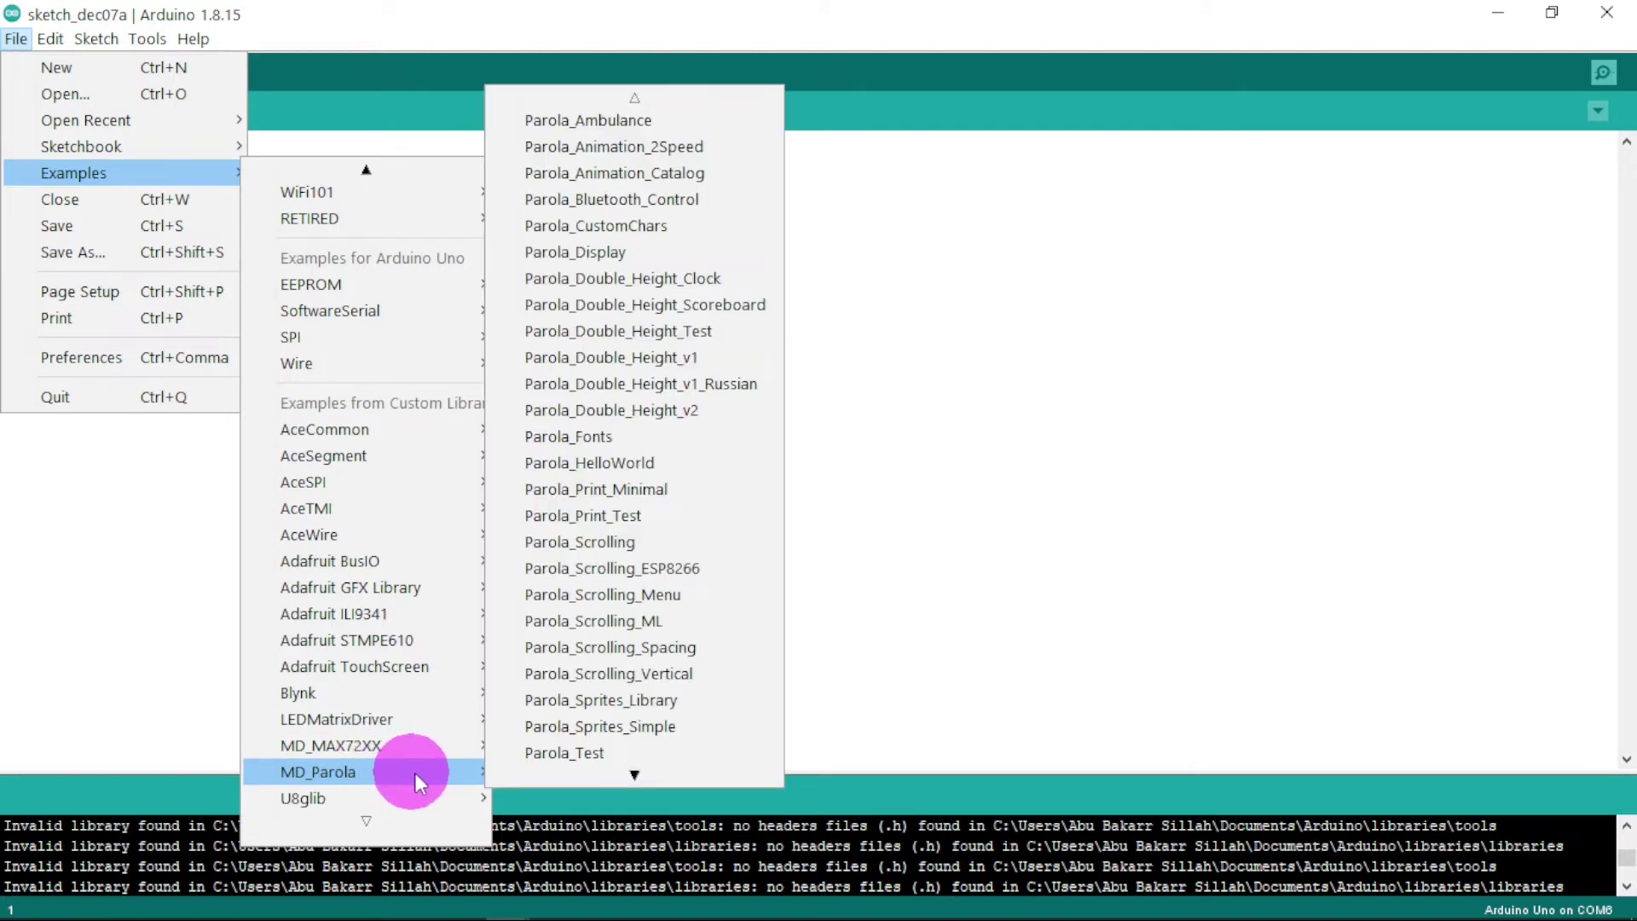
{"action": "mouse_move", "coordinate": [512, 772]}
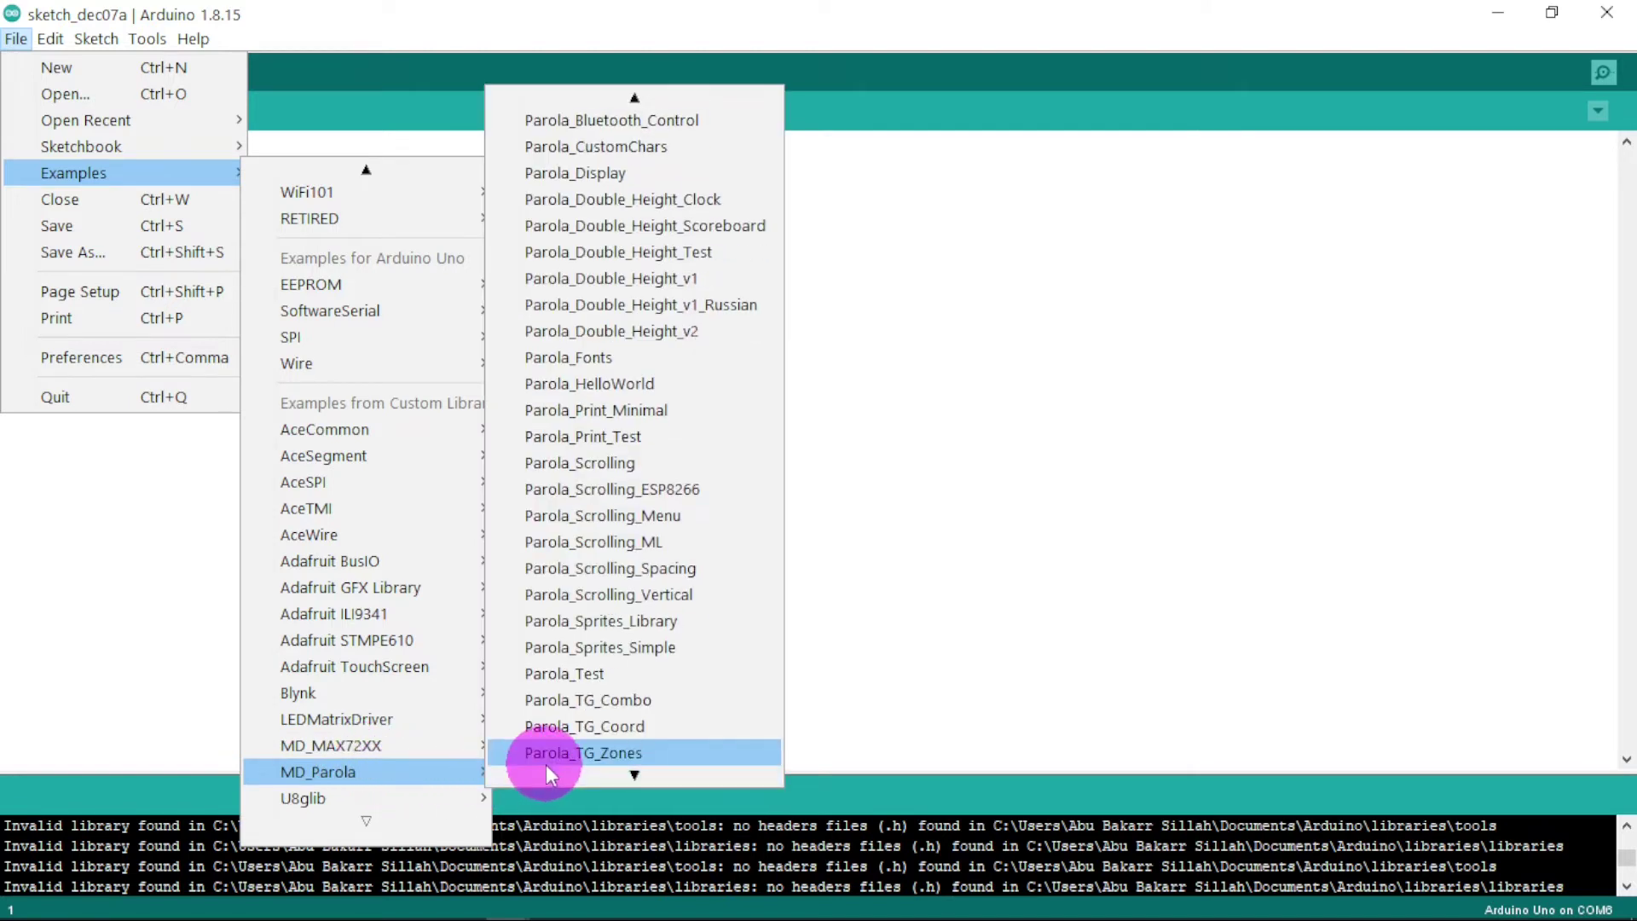
{"action": "left_click", "coordinate": [662, 460]}
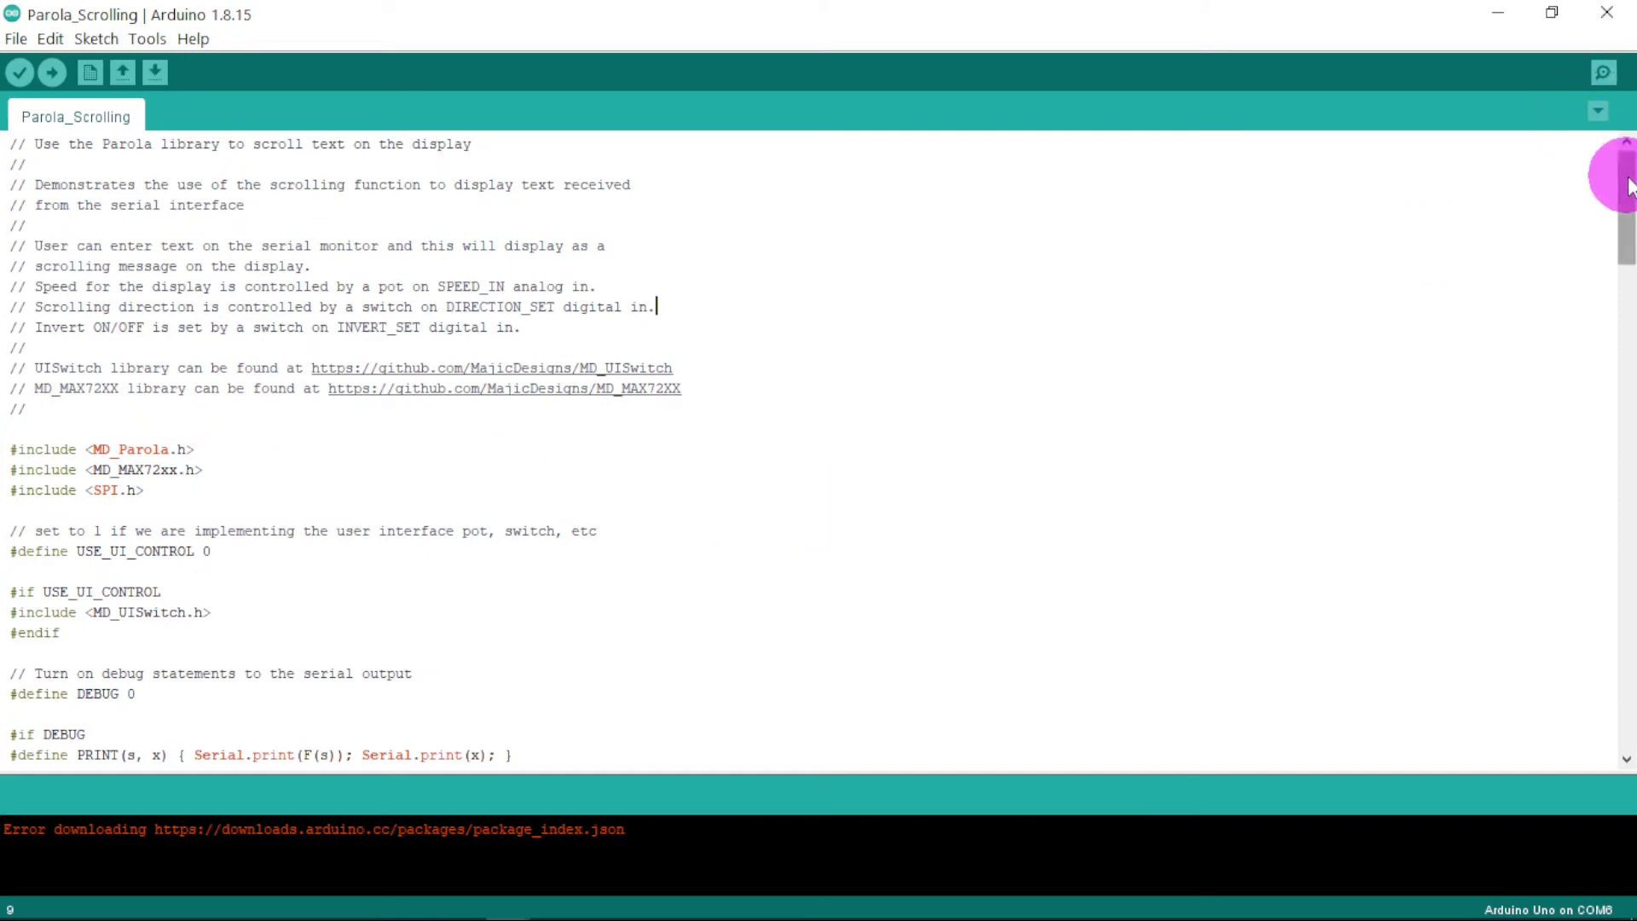
{"action": "left_click_drag", "start_coordinate": [1627, 181], "coordinate": [1619, 391]}
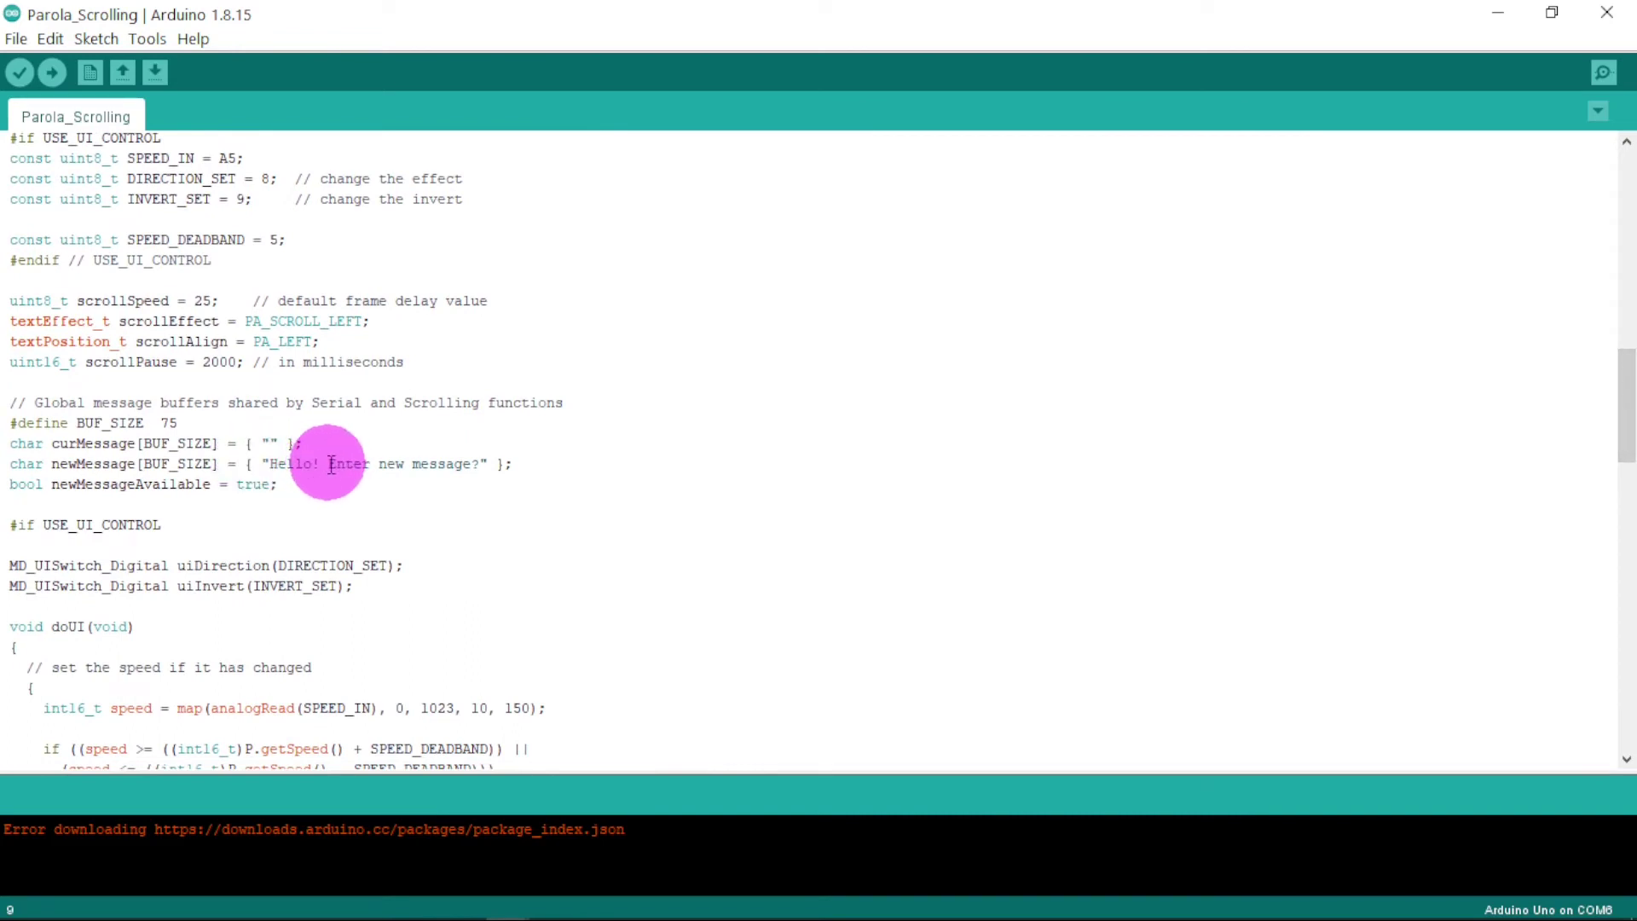
Replace the placeholder "Enter new message?" with "Welcome to Afronics".
{"action": "left_click_drag", "start_coordinate": [331, 465], "coordinate": [482, 469]}
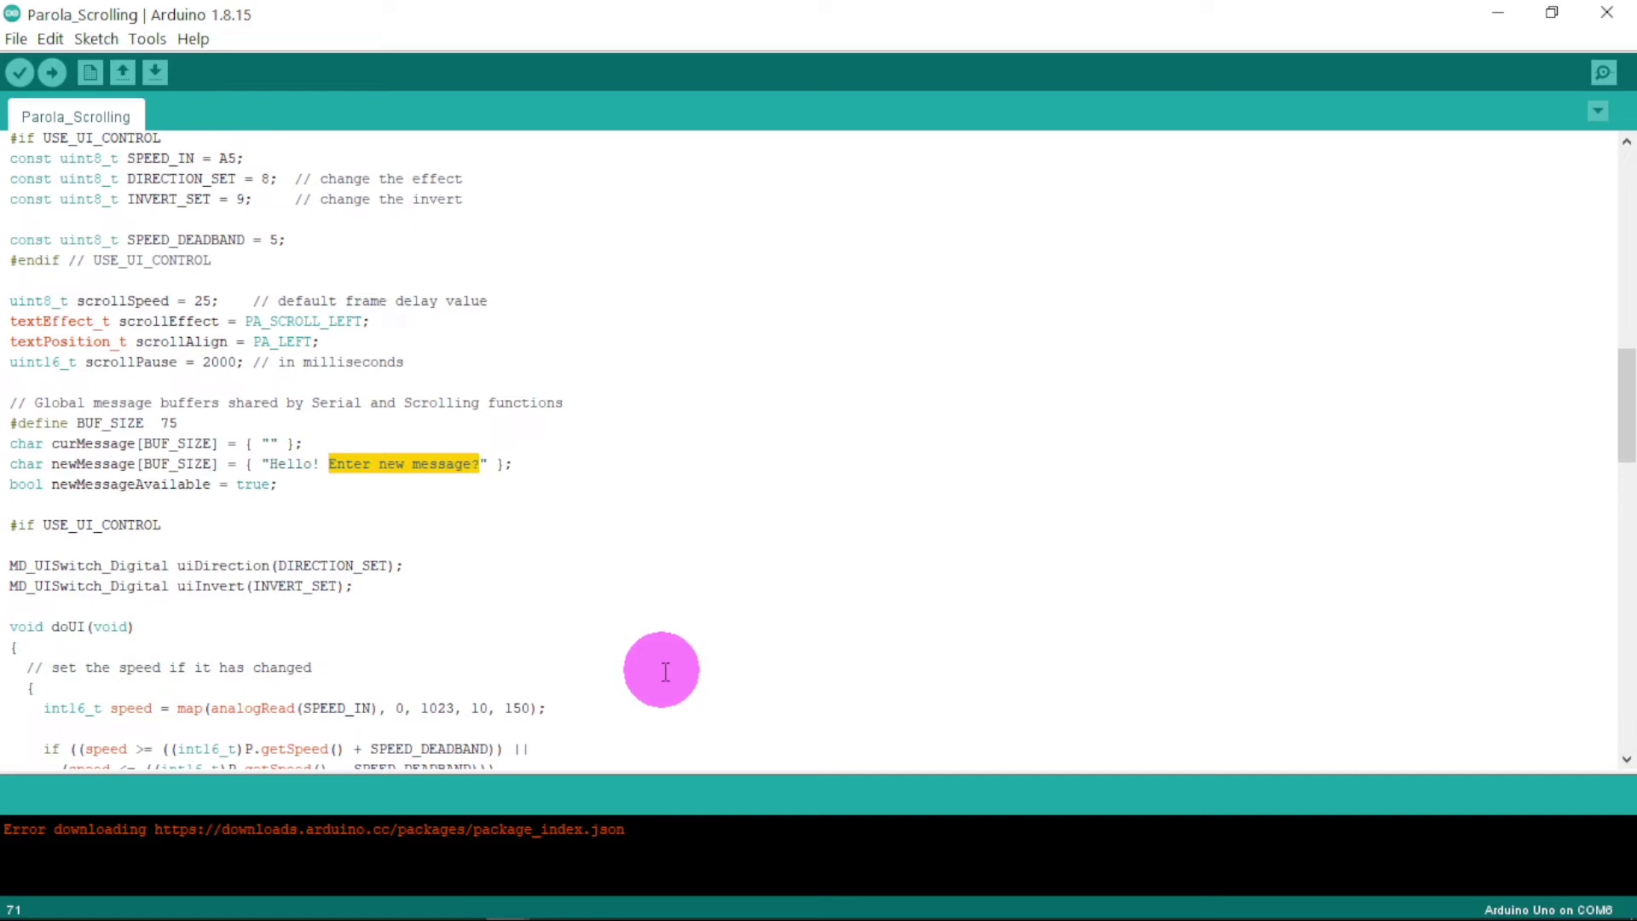
{"action": "type", "text": "Welcome to A"}
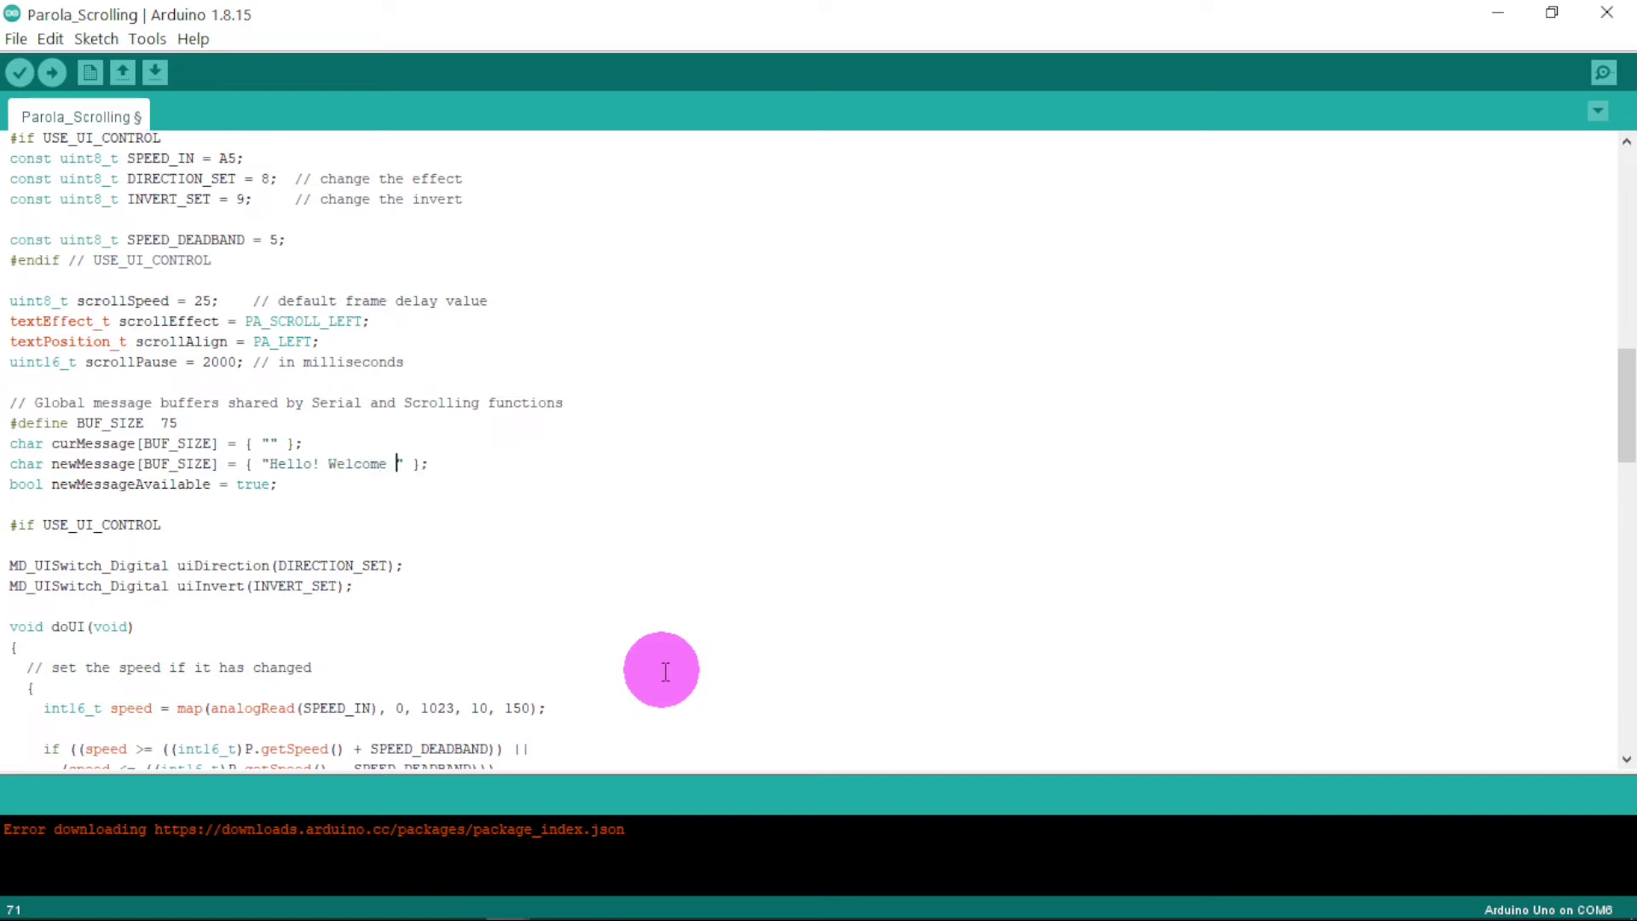
{"action": "type", "text": "fronics"}
{"action": "key", "text": "Down"}
{"action": "key", "text": "Down"}
{"action": "key", "text": "Down"}
{"action": "key", "text": "Down"}
Highlight the scrollSpeed, scrollEffect and newMessage lines to review them.
{"action": "scroll", "coordinate": [1602, 354], "scroll_direction": "up", "scroll_amount": 3}
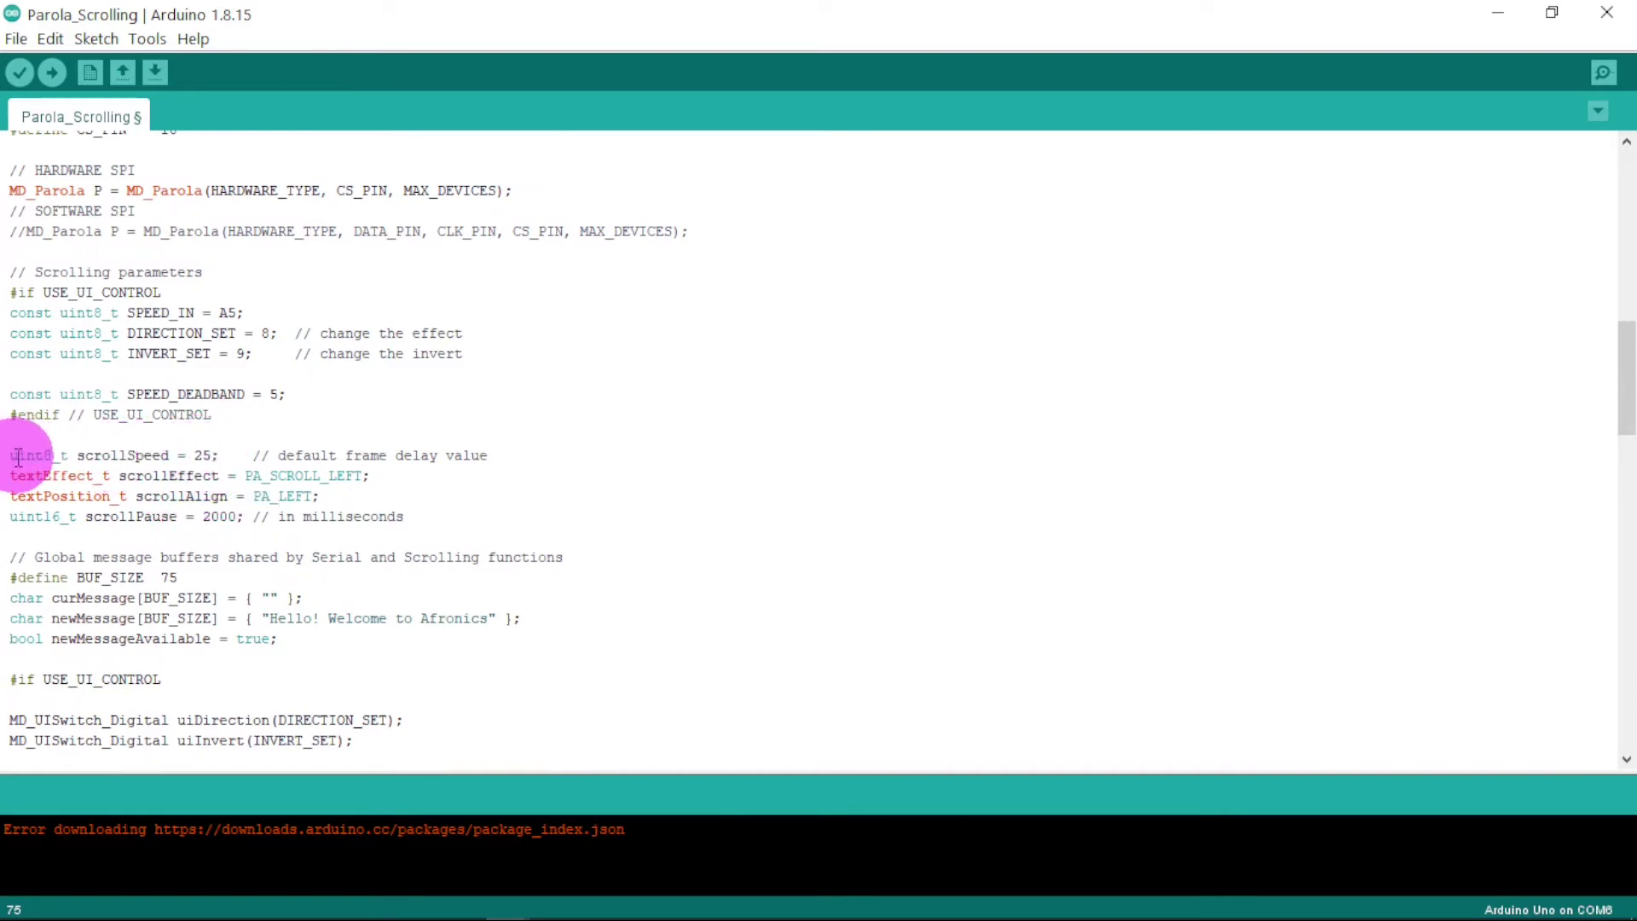
{"action": "left_click_drag", "start_coordinate": [9, 457], "coordinate": [347, 475]}
{"action": "left_click", "coordinate": [626, 489]}
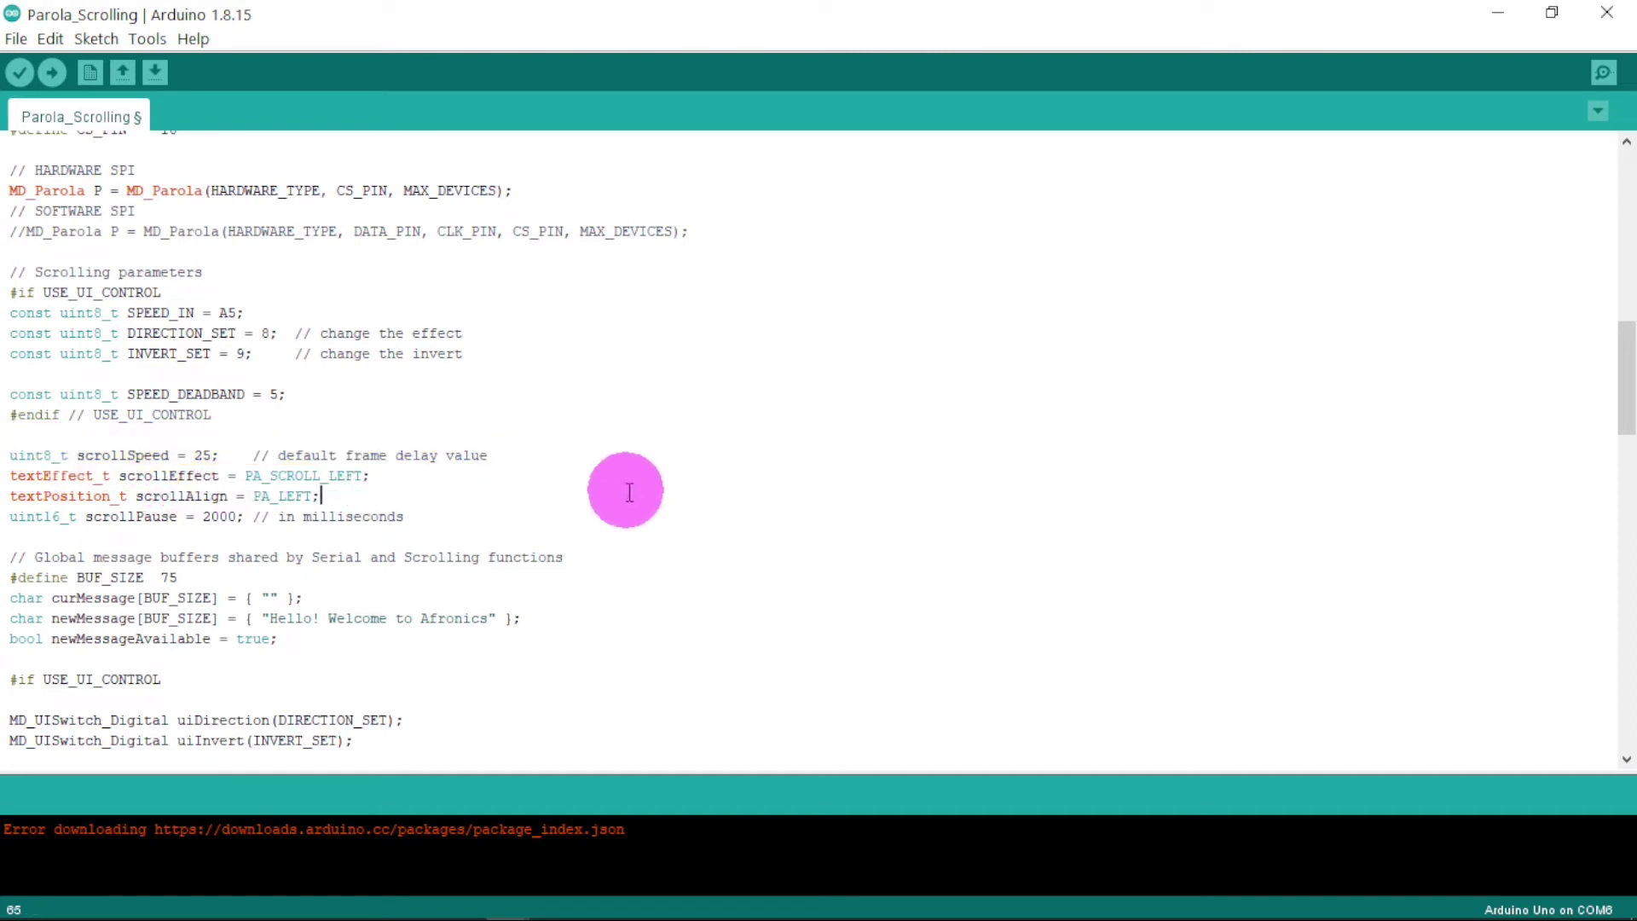
{"action": "left_click", "coordinate": [28, 618]}
{"action": "left_click_drag", "start_coordinate": [30, 619], "coordinate": [522, 622]}
{"action": "left_click", "coordinate": [697, 657]}
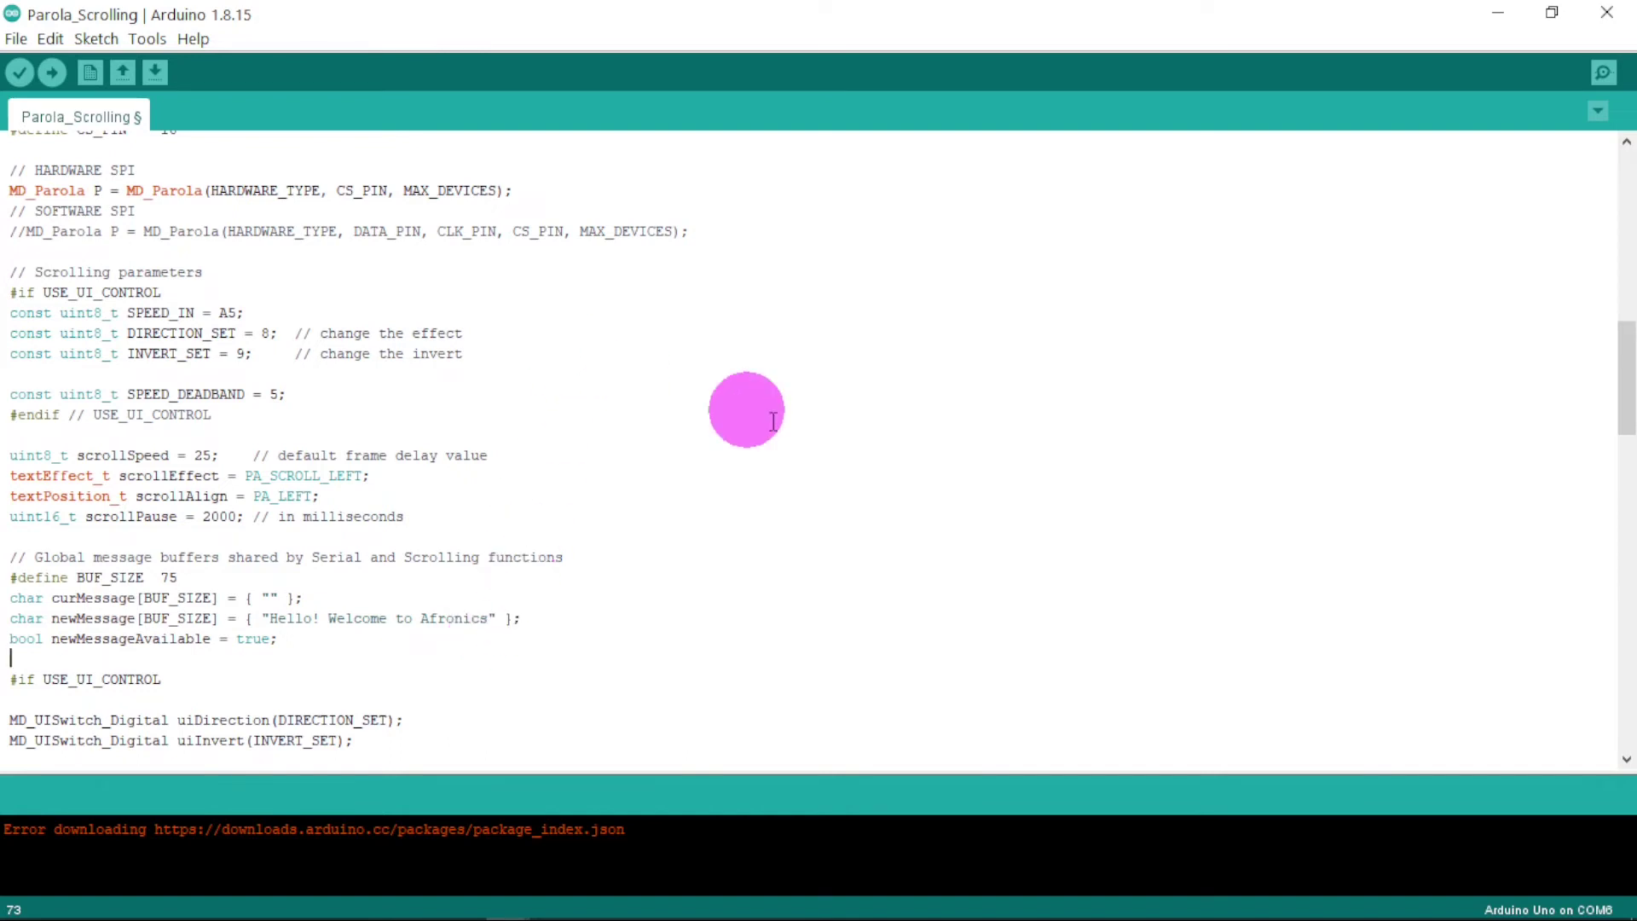
Compile the sketch and select the Parola_Scrolling.ino.hex path in the output log.
{"action": "left_click", "coordinate": [19, 75]}
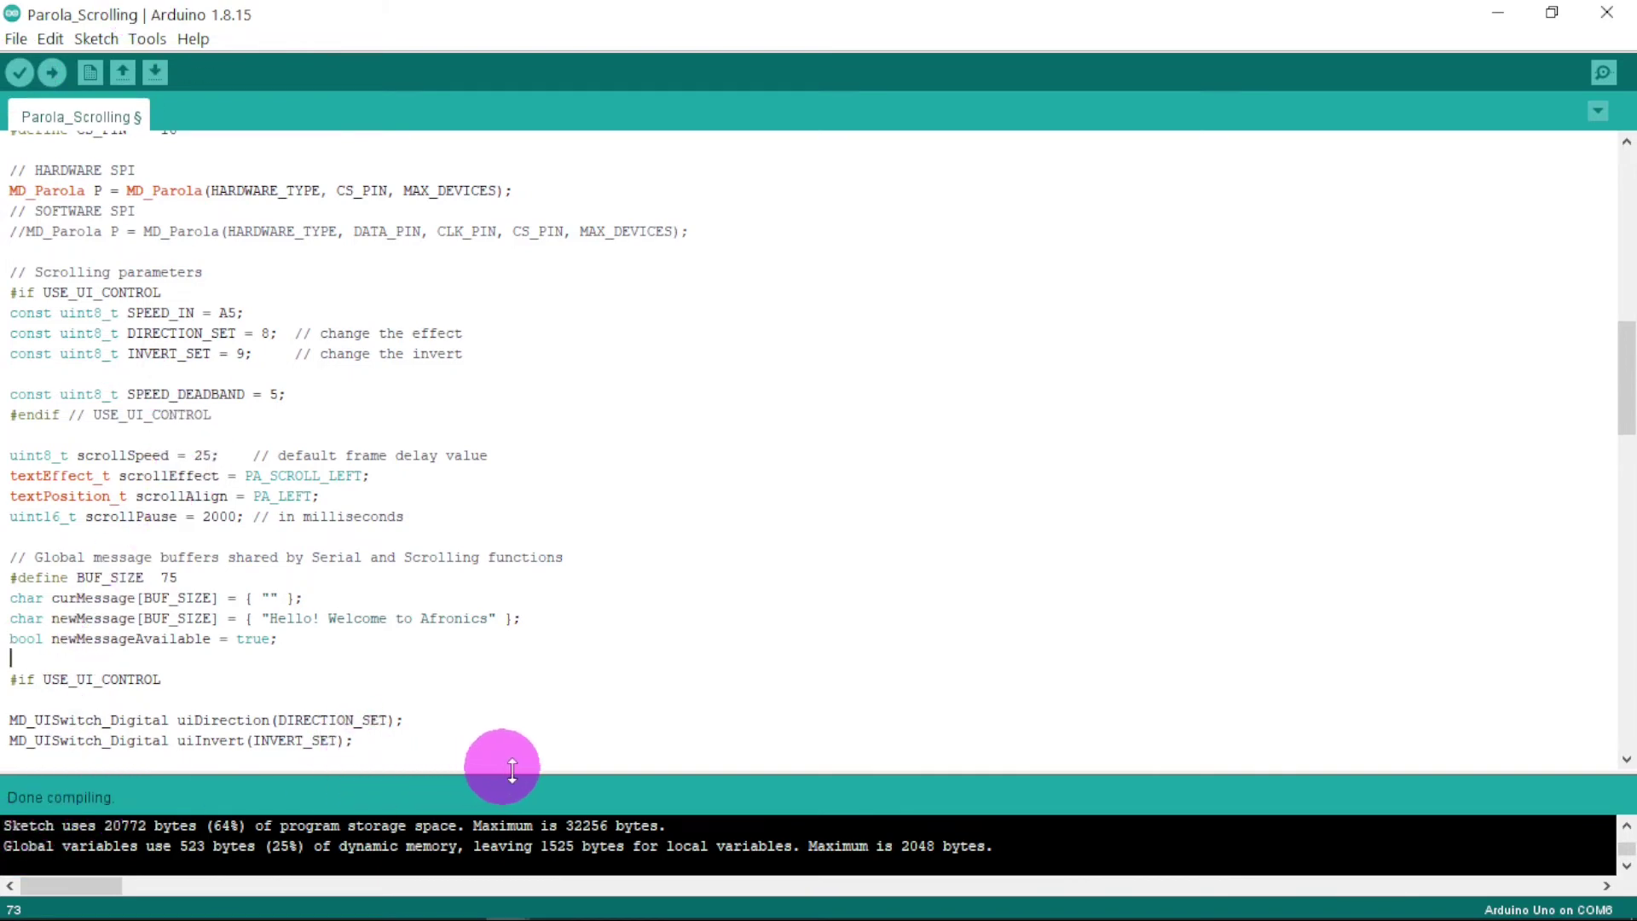
{"action": "left_click_drag", "start_coordinate": [527, 770], "coordinate": [548, 471]}
{"action": "left_click_drag", "start_coordinate": [70, 884], "coordinate": [128, 885]}
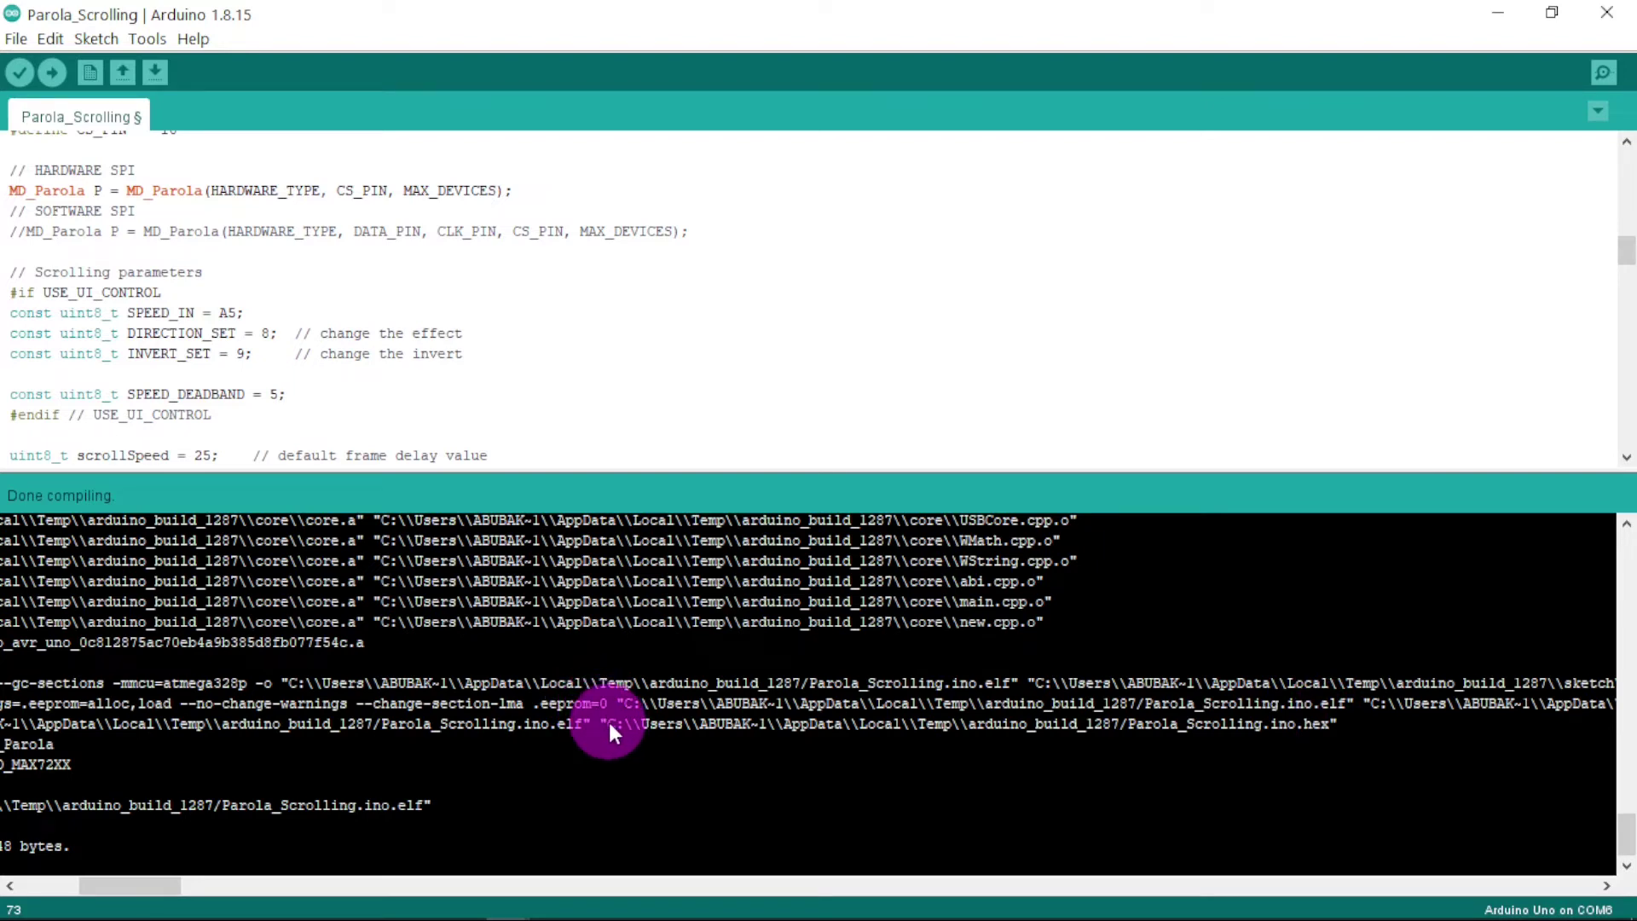
{"action": "left_click_drag", "start_coordinate": [608, 725], "coordinate": [1127, 723]}
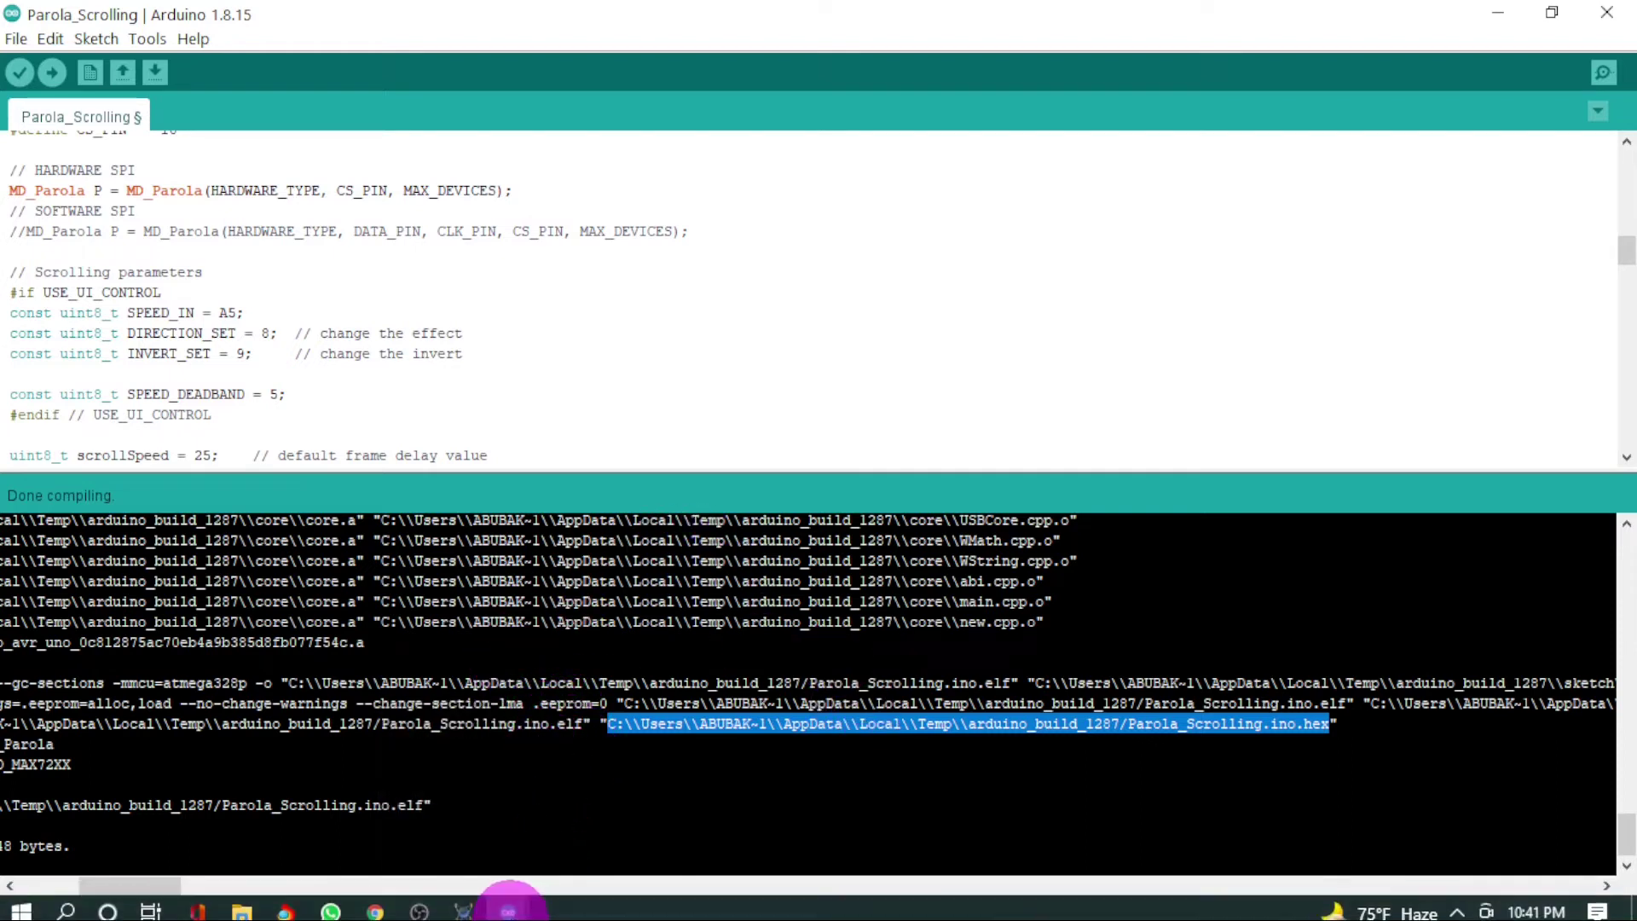
{"action": "left_click", "coordinate": [509, 905]}
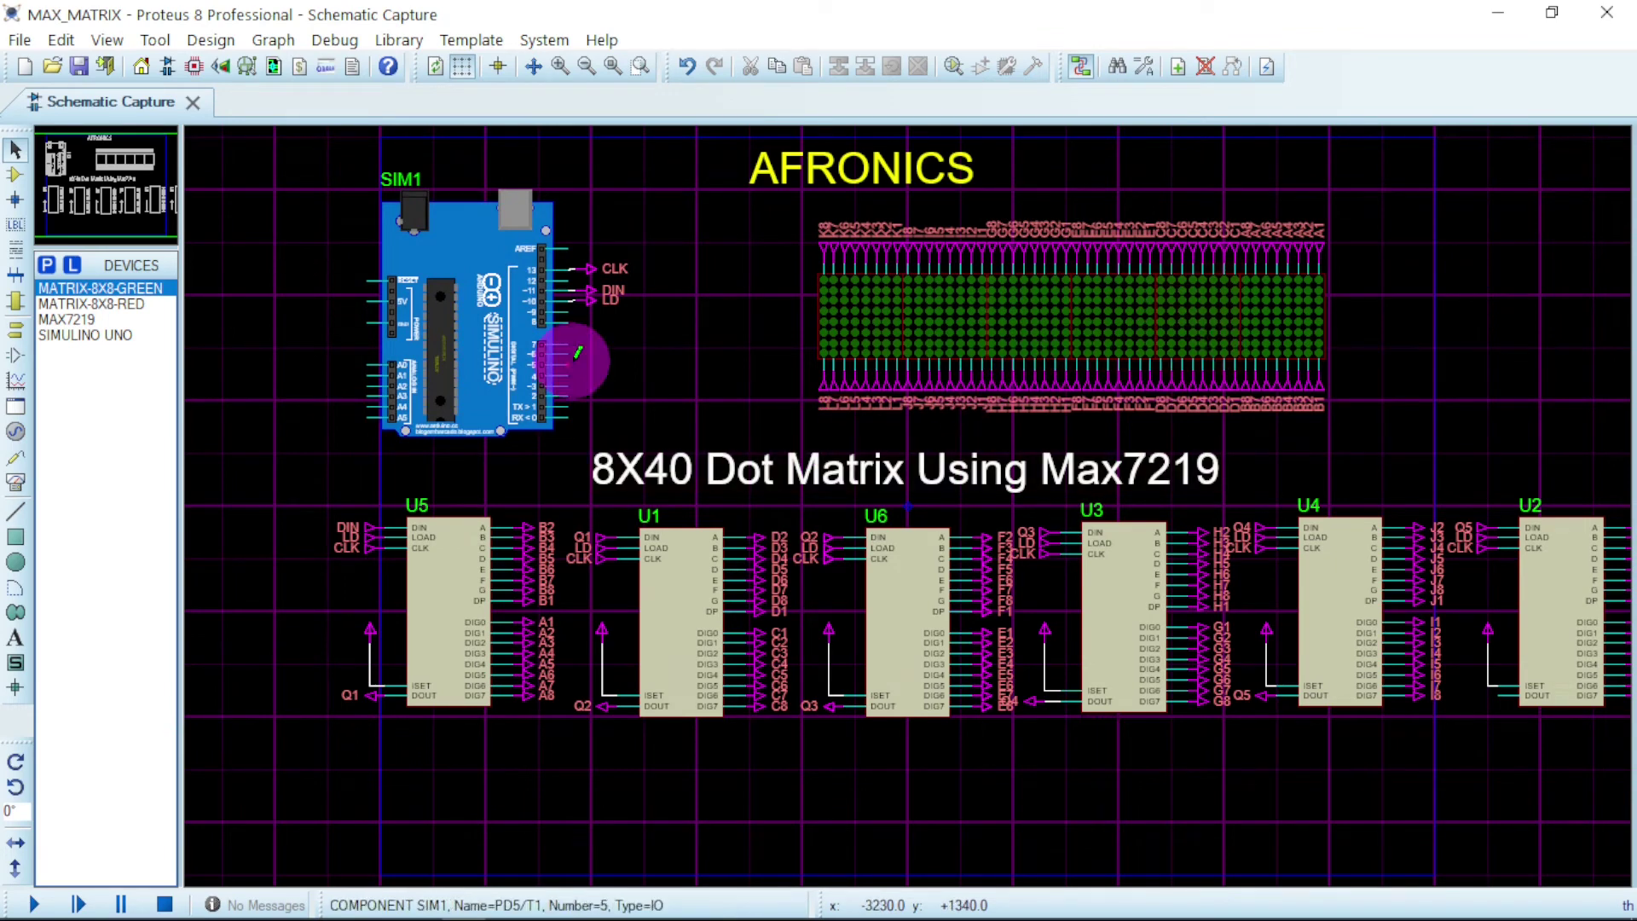
Set SIM1's Program File to the pasted Parola_Scrolling.ino.hex path and confirm.
{"action": "double_click", "coordinate": [486, 331]}
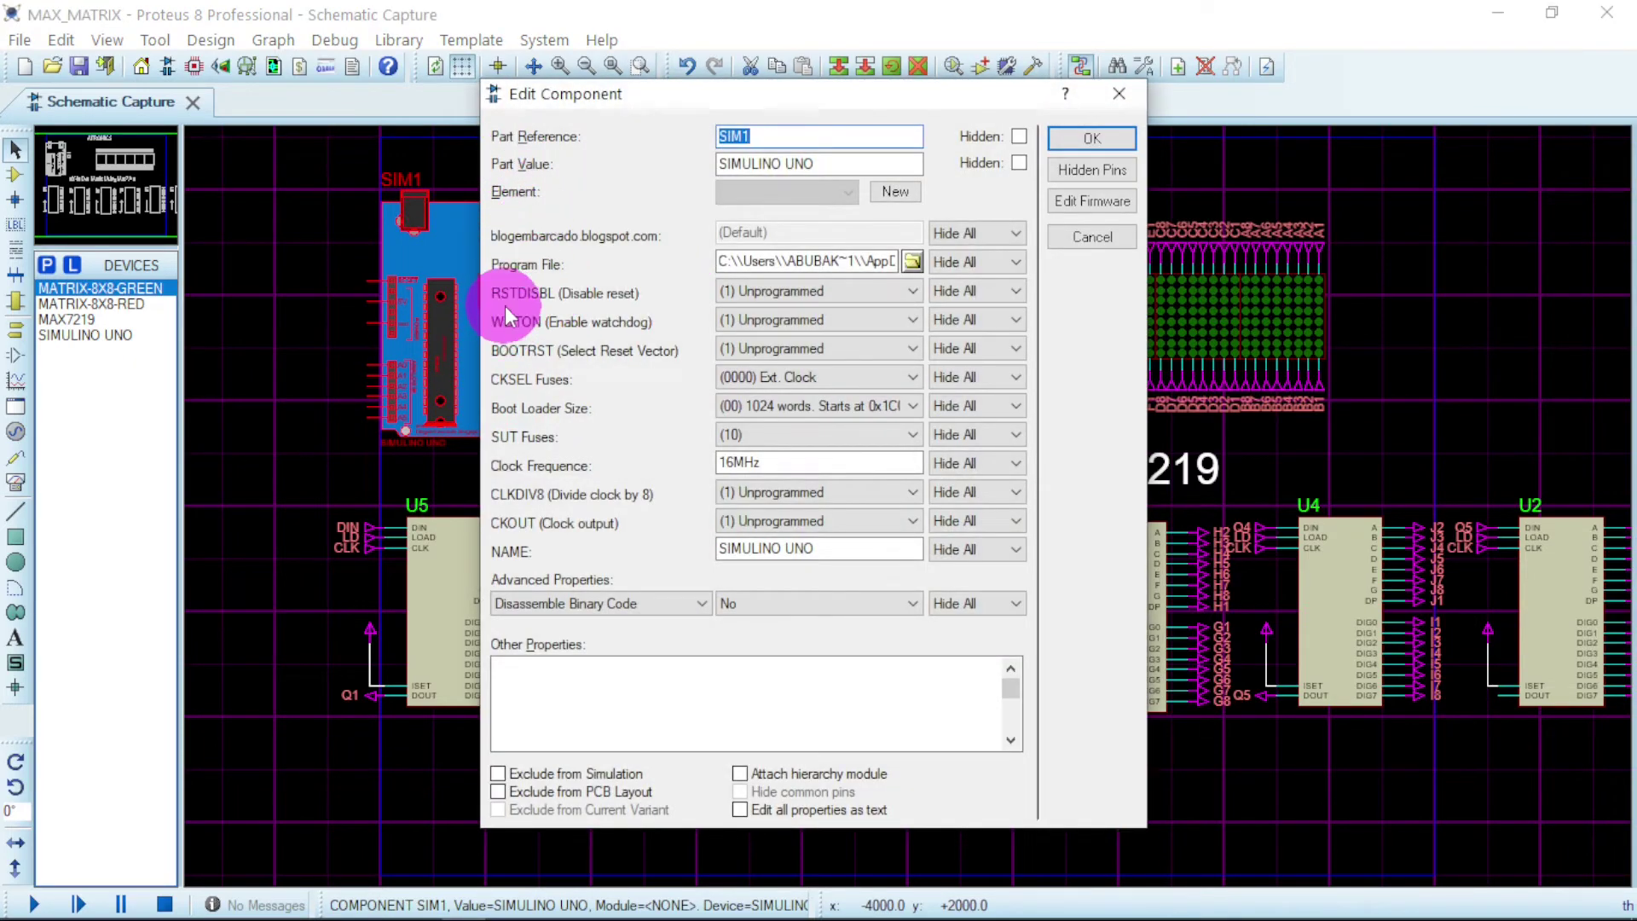
{"action": "left_click", "coordinate": [798, 262]}
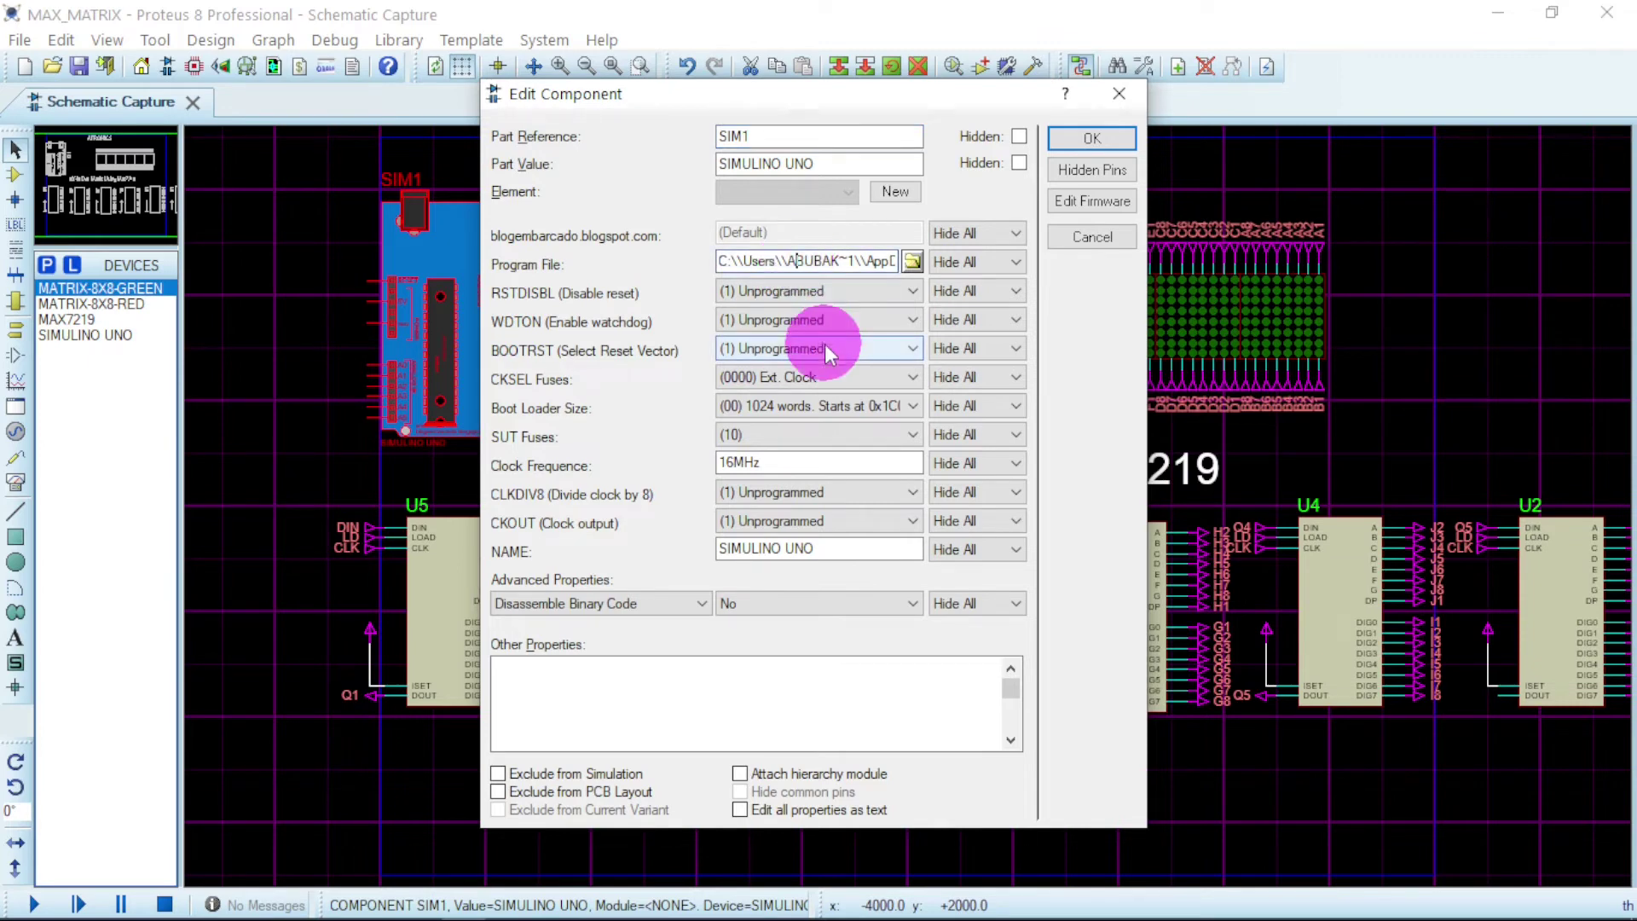
{"action": "key", "text": "ctrl+a"}
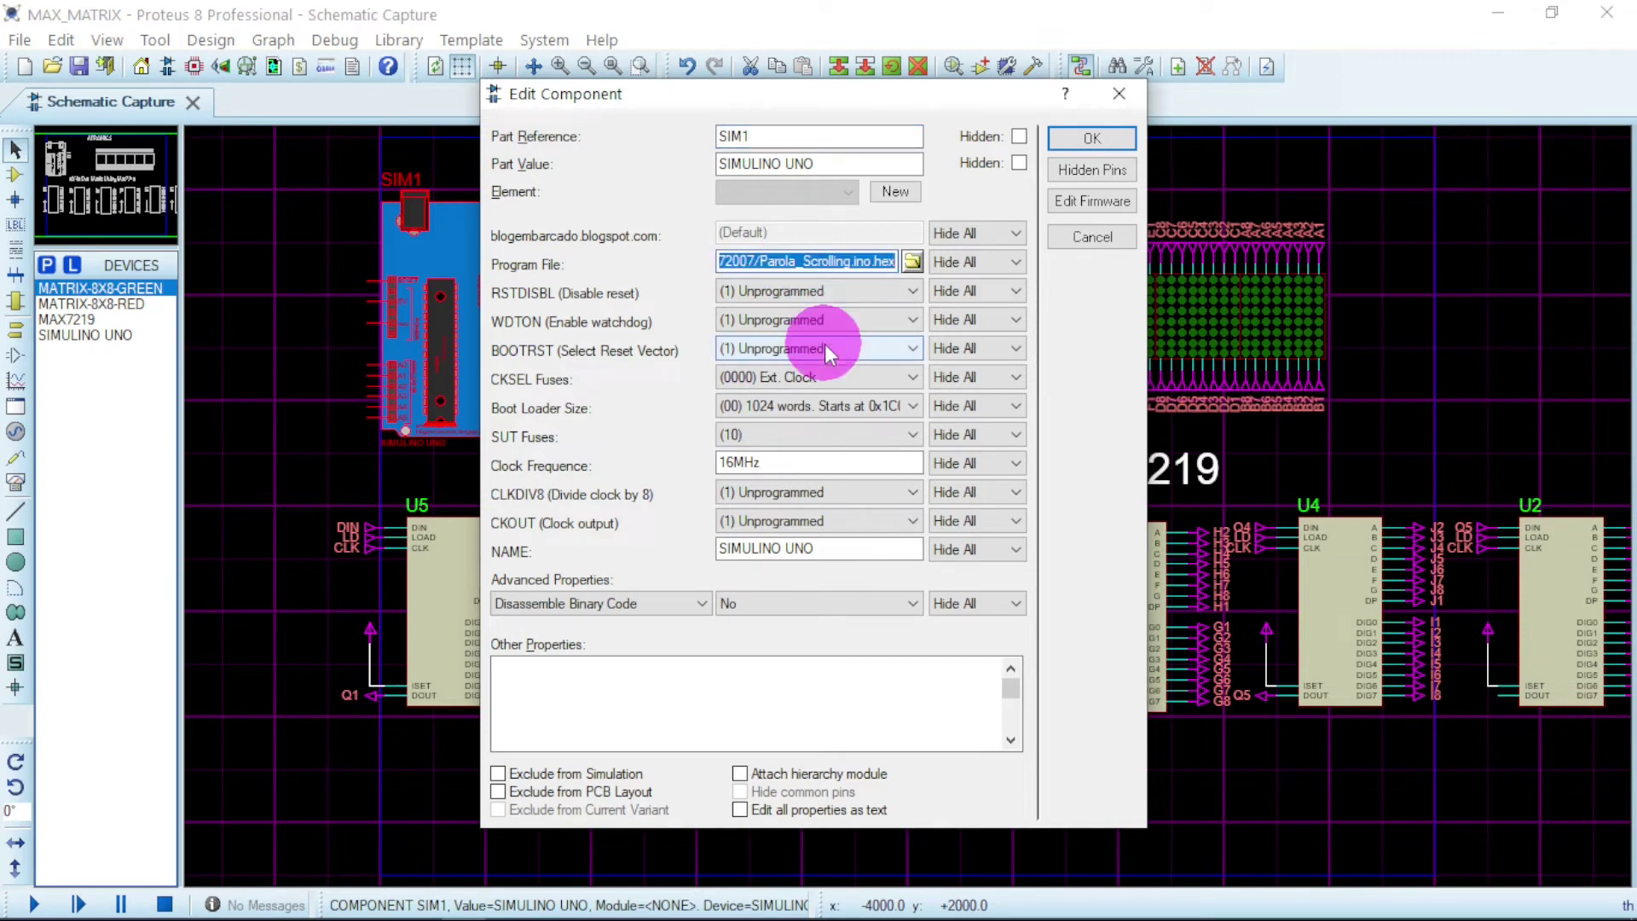
{"action": "key", "text": "ctrl+v"}
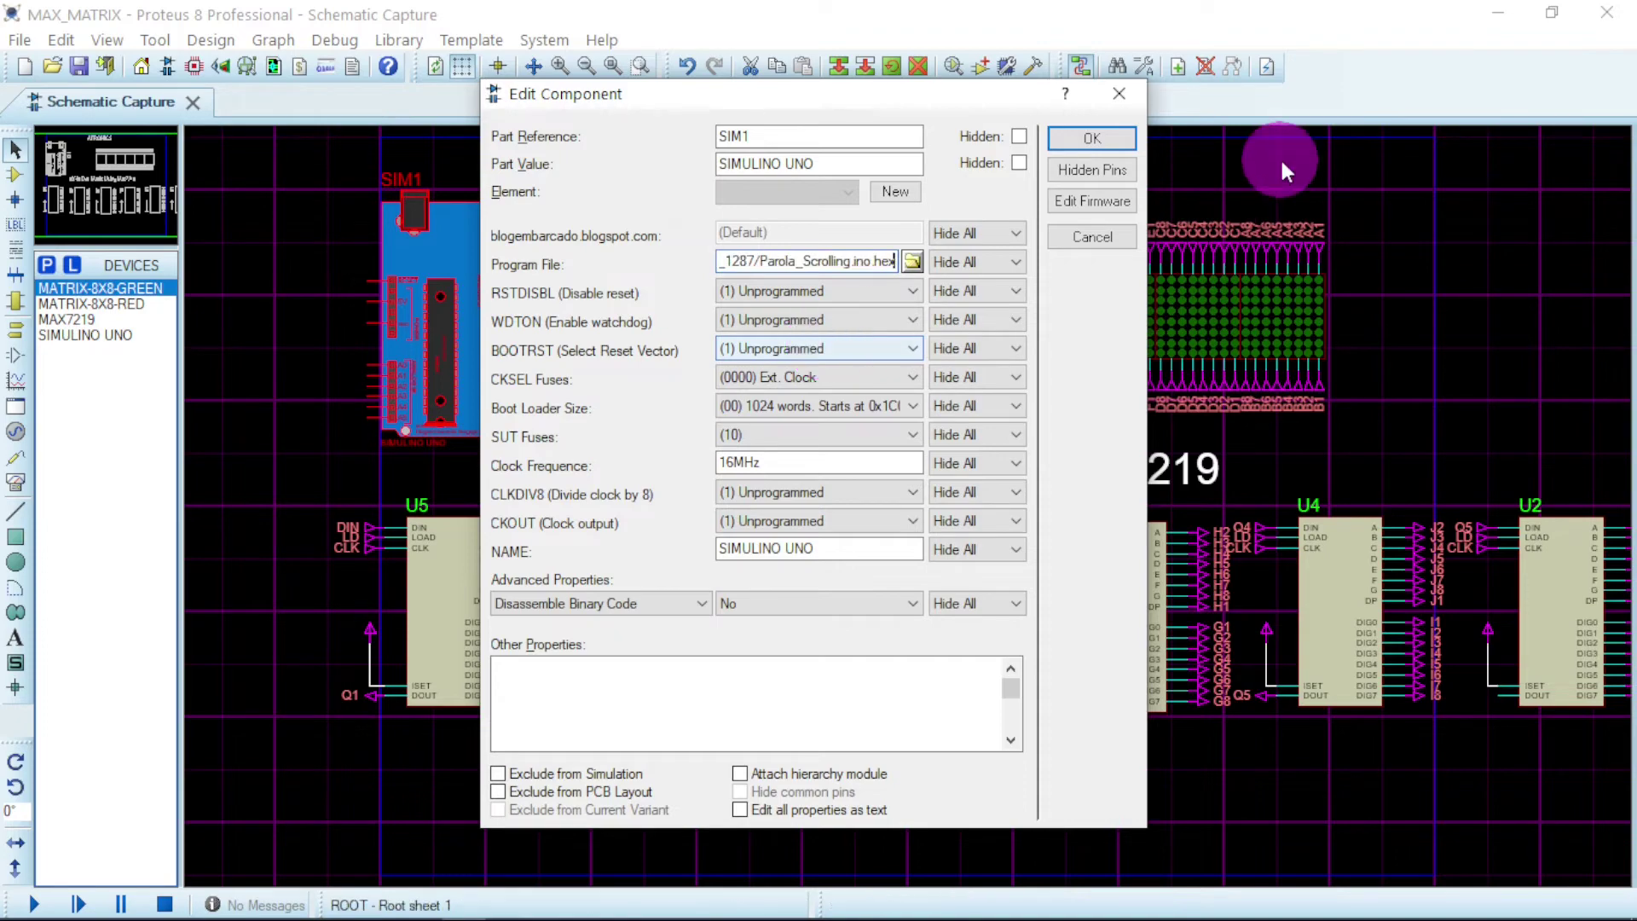
{"action": "left_click", "coordinate": [1094, 139]}
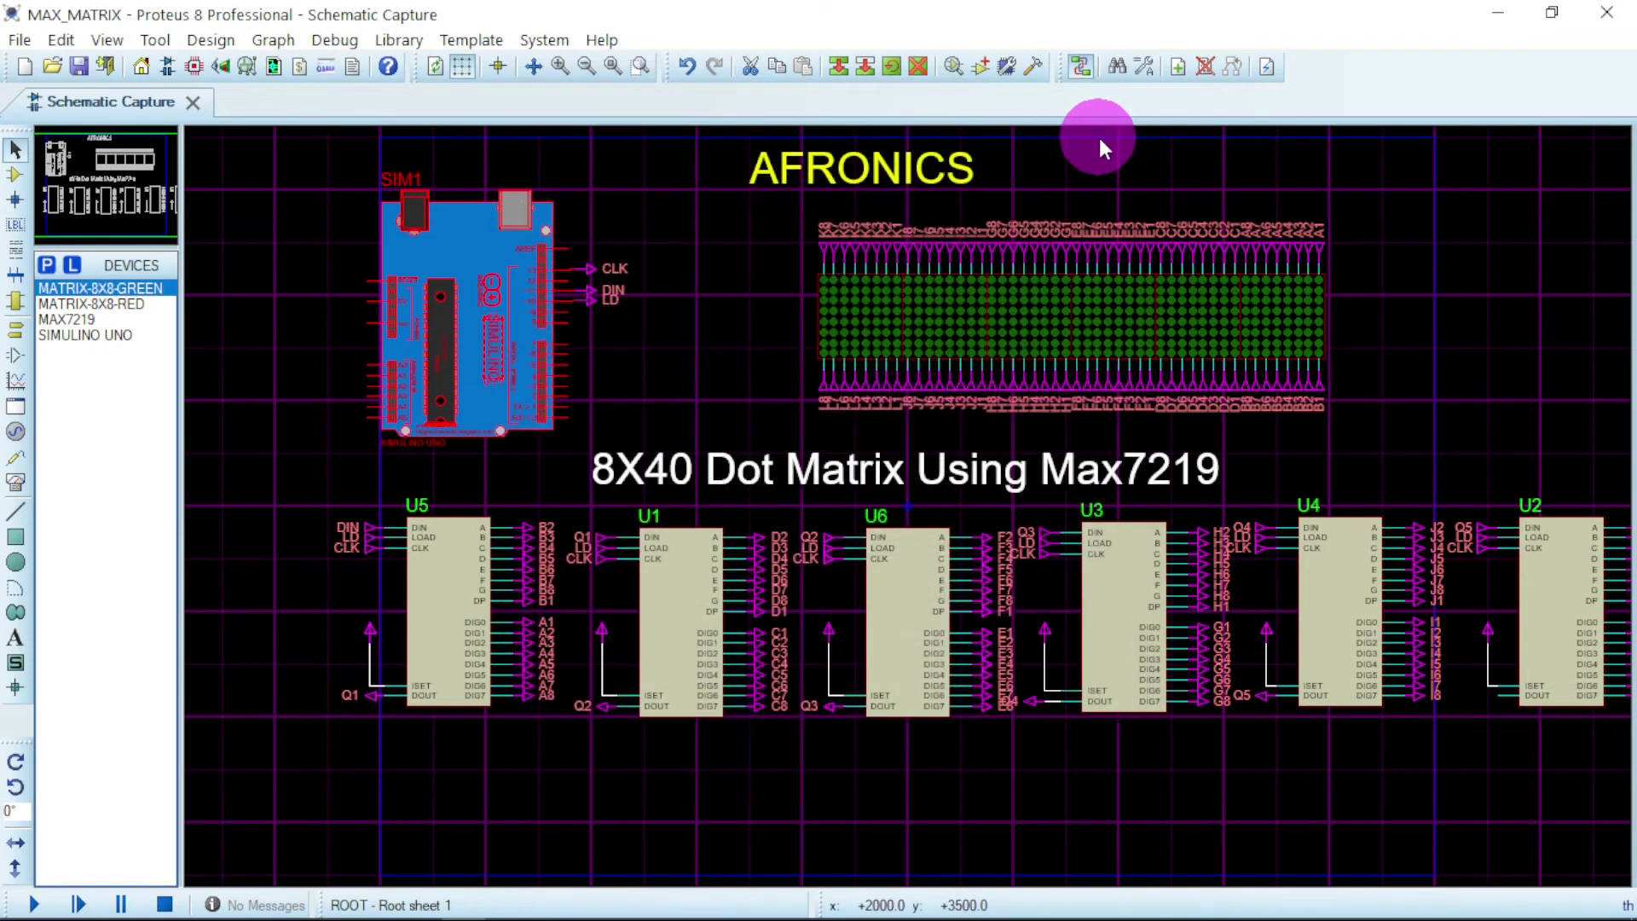
Run and stop the simulation, then box-select the whole dot-matrix display.
{"action": "left_click", "coordinate": [34, 905]}
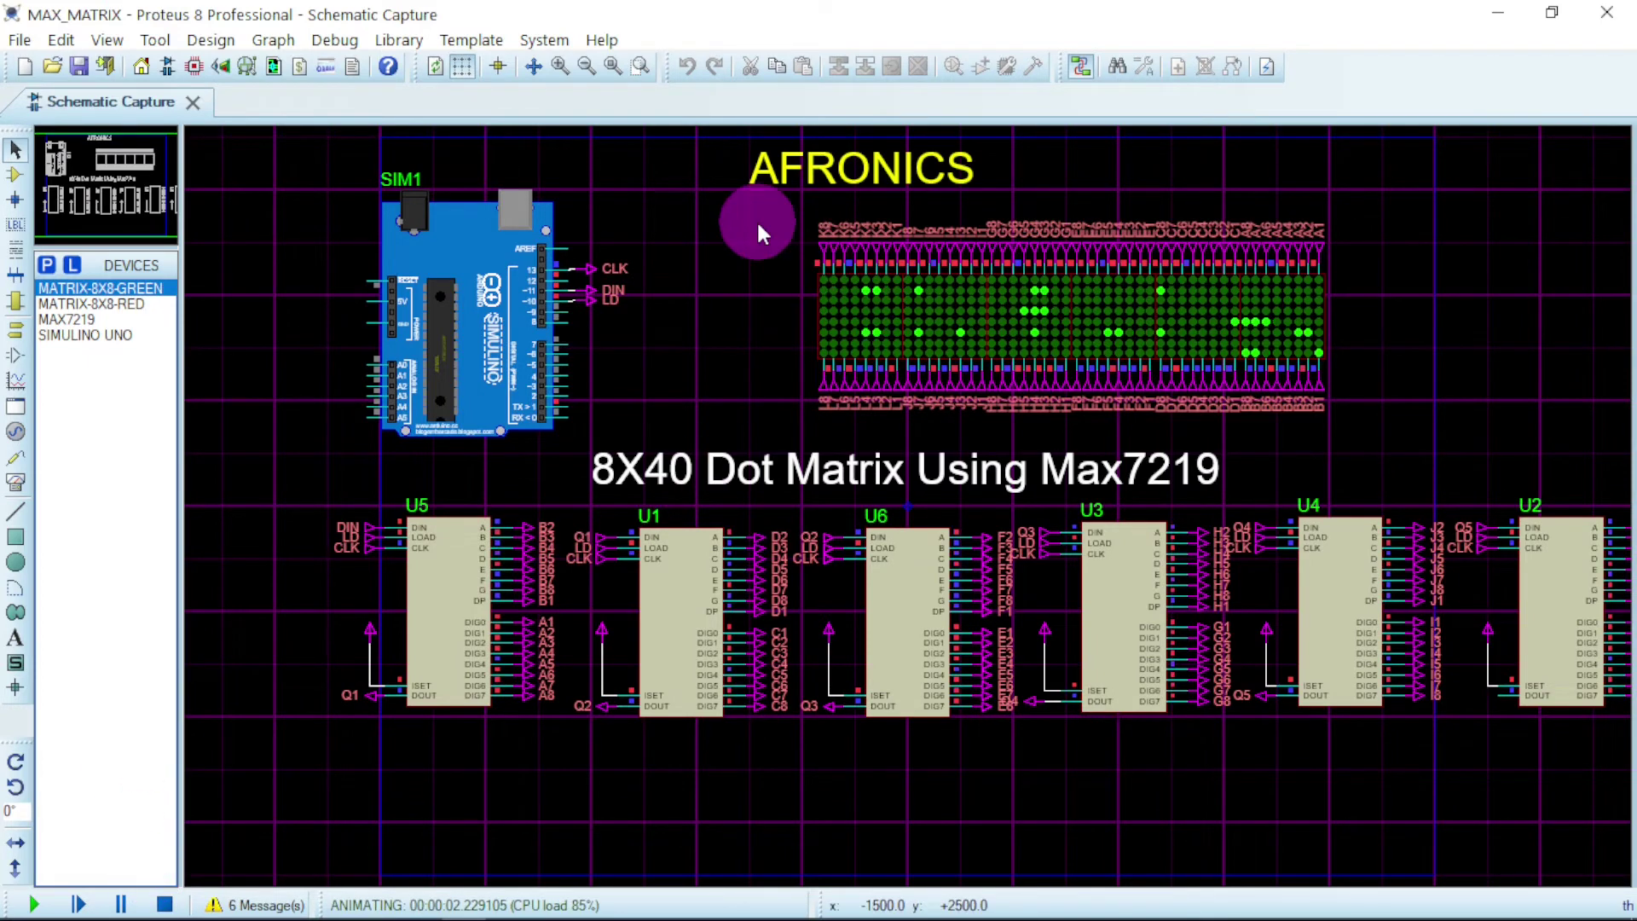
{"action": "left_click", "coordinate": [165, 902]}
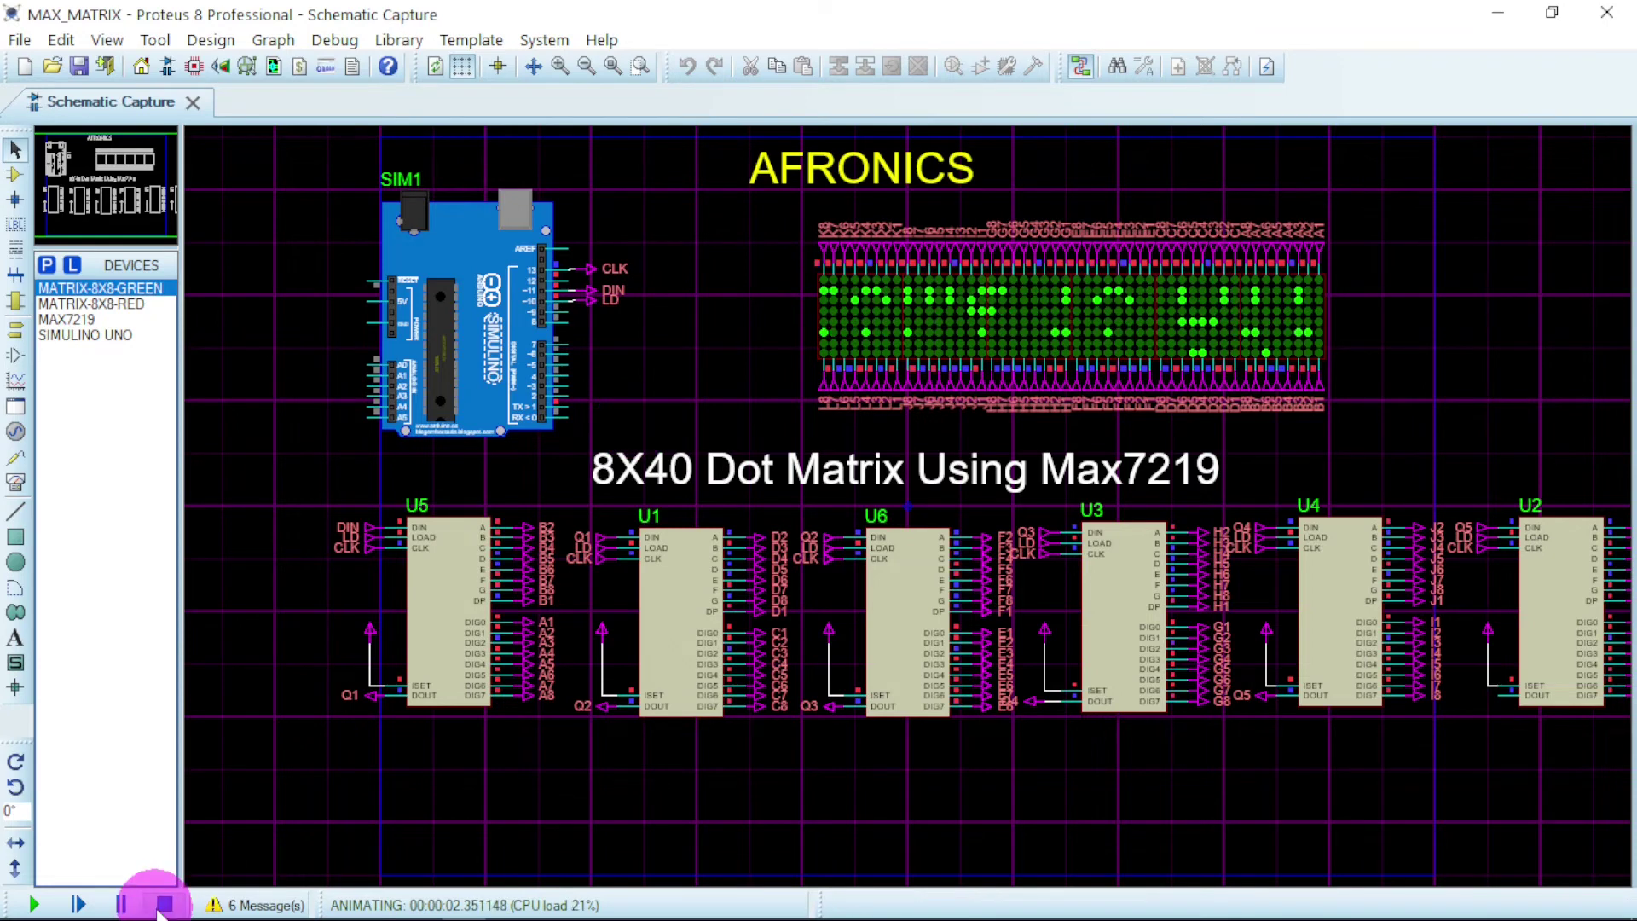
{"action": "left_click_drag", "start_coordinate": [1359, 439], "coordinate": [1359, 427]}
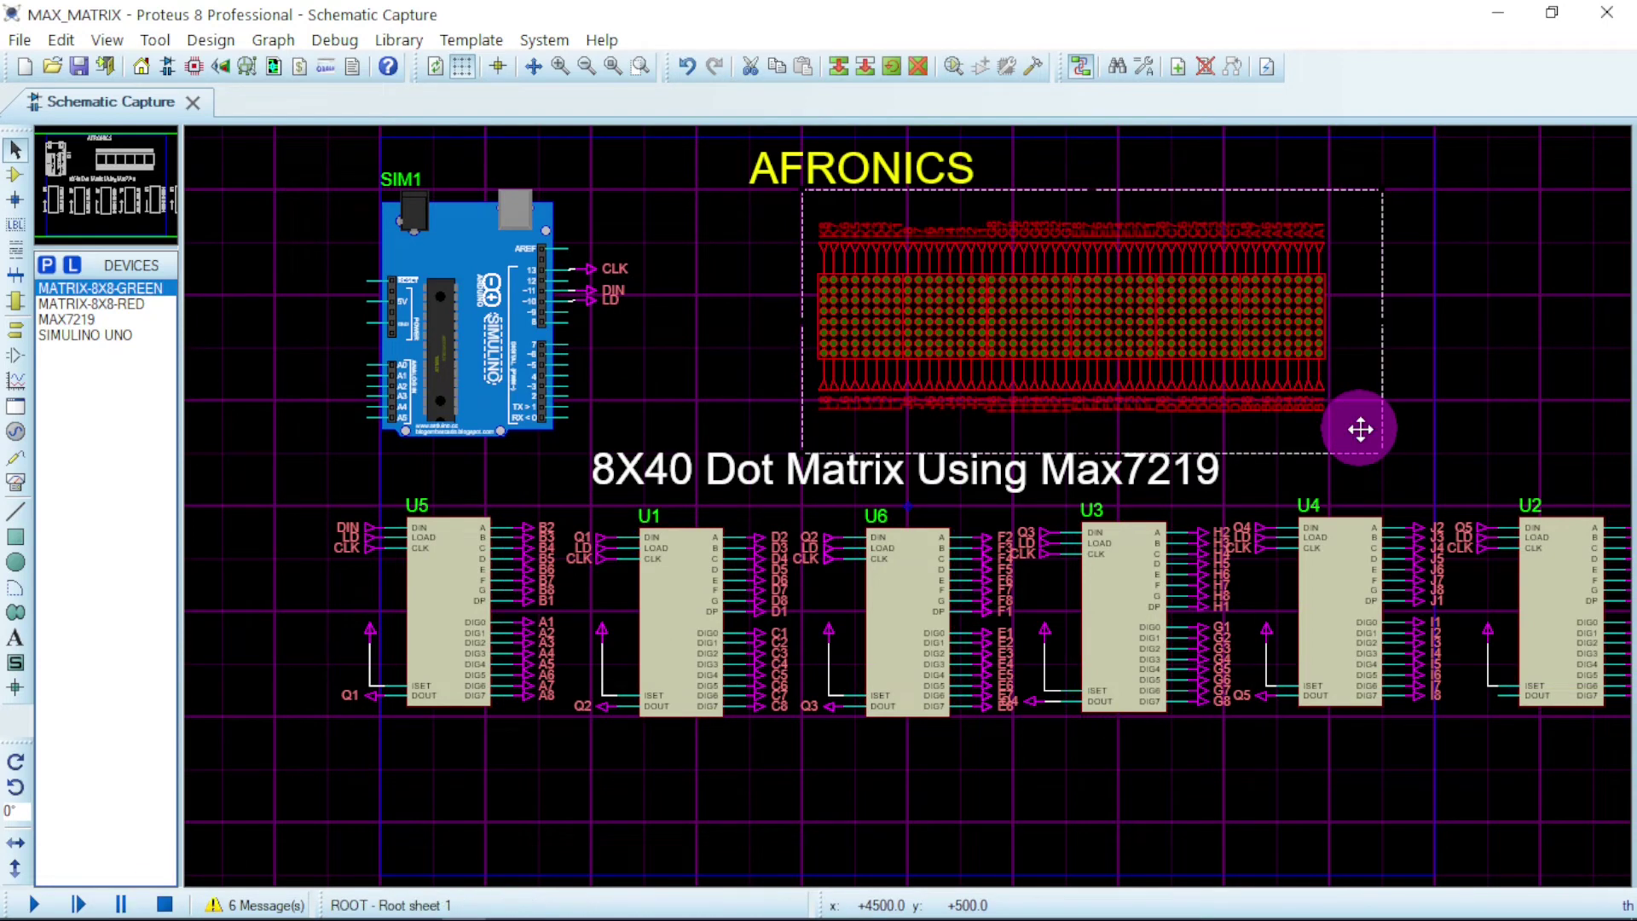
Y-Mirror the selected matrix block, drag it left, and deselect it.
{"action": "right_click", "coordinate": [969, 281]}
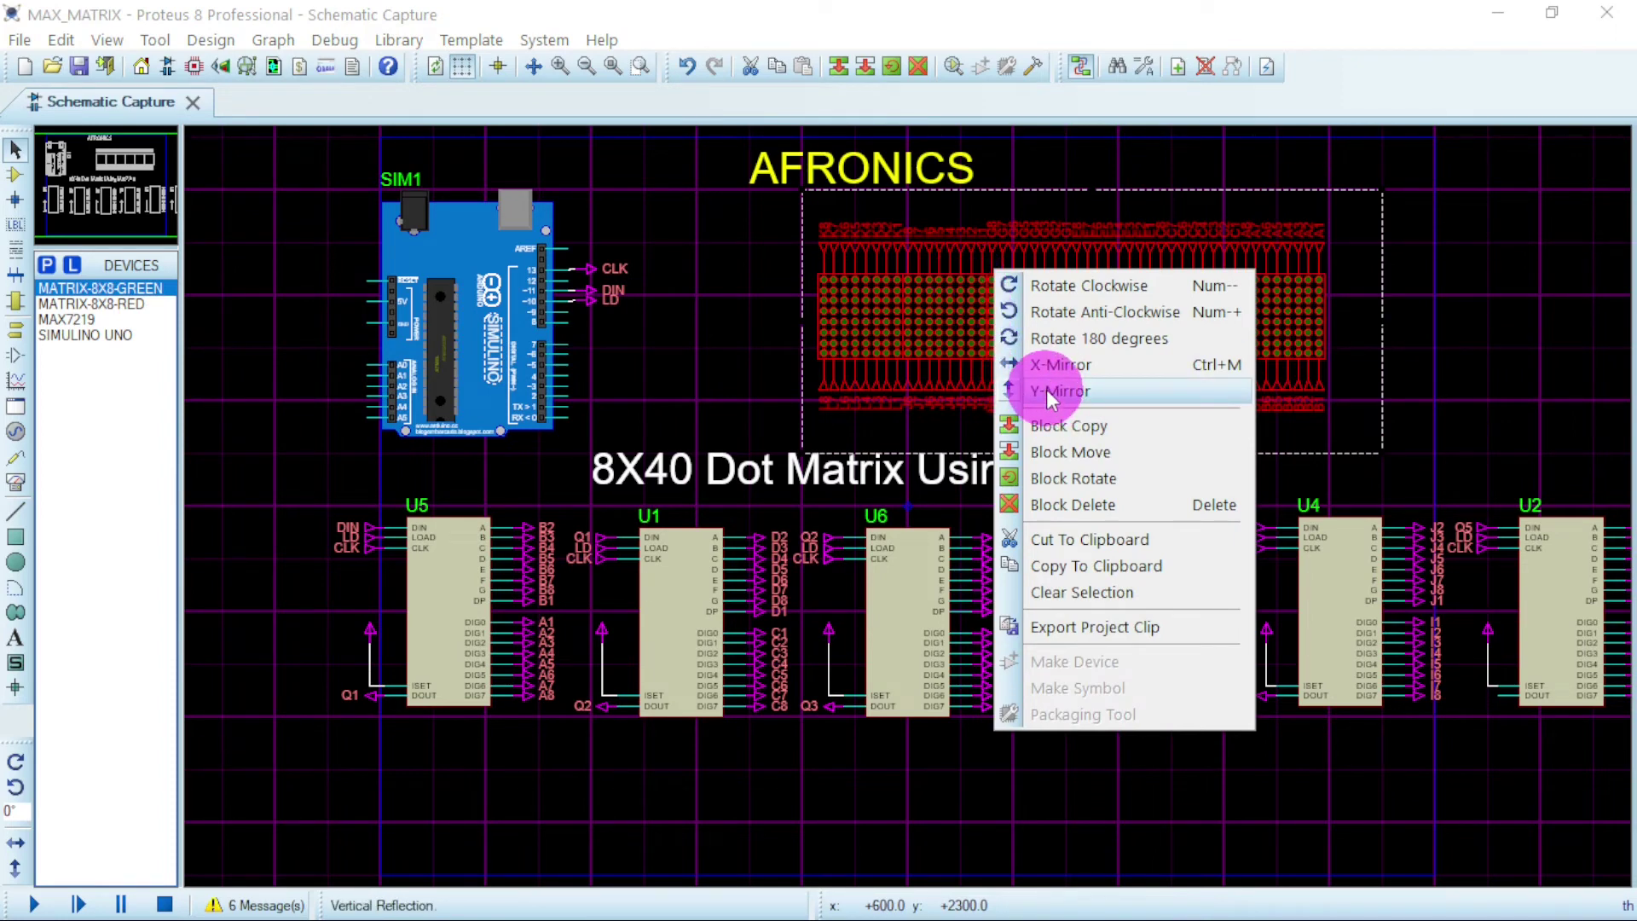
{"action": "left_click", "coordinate": [1090, 397]}
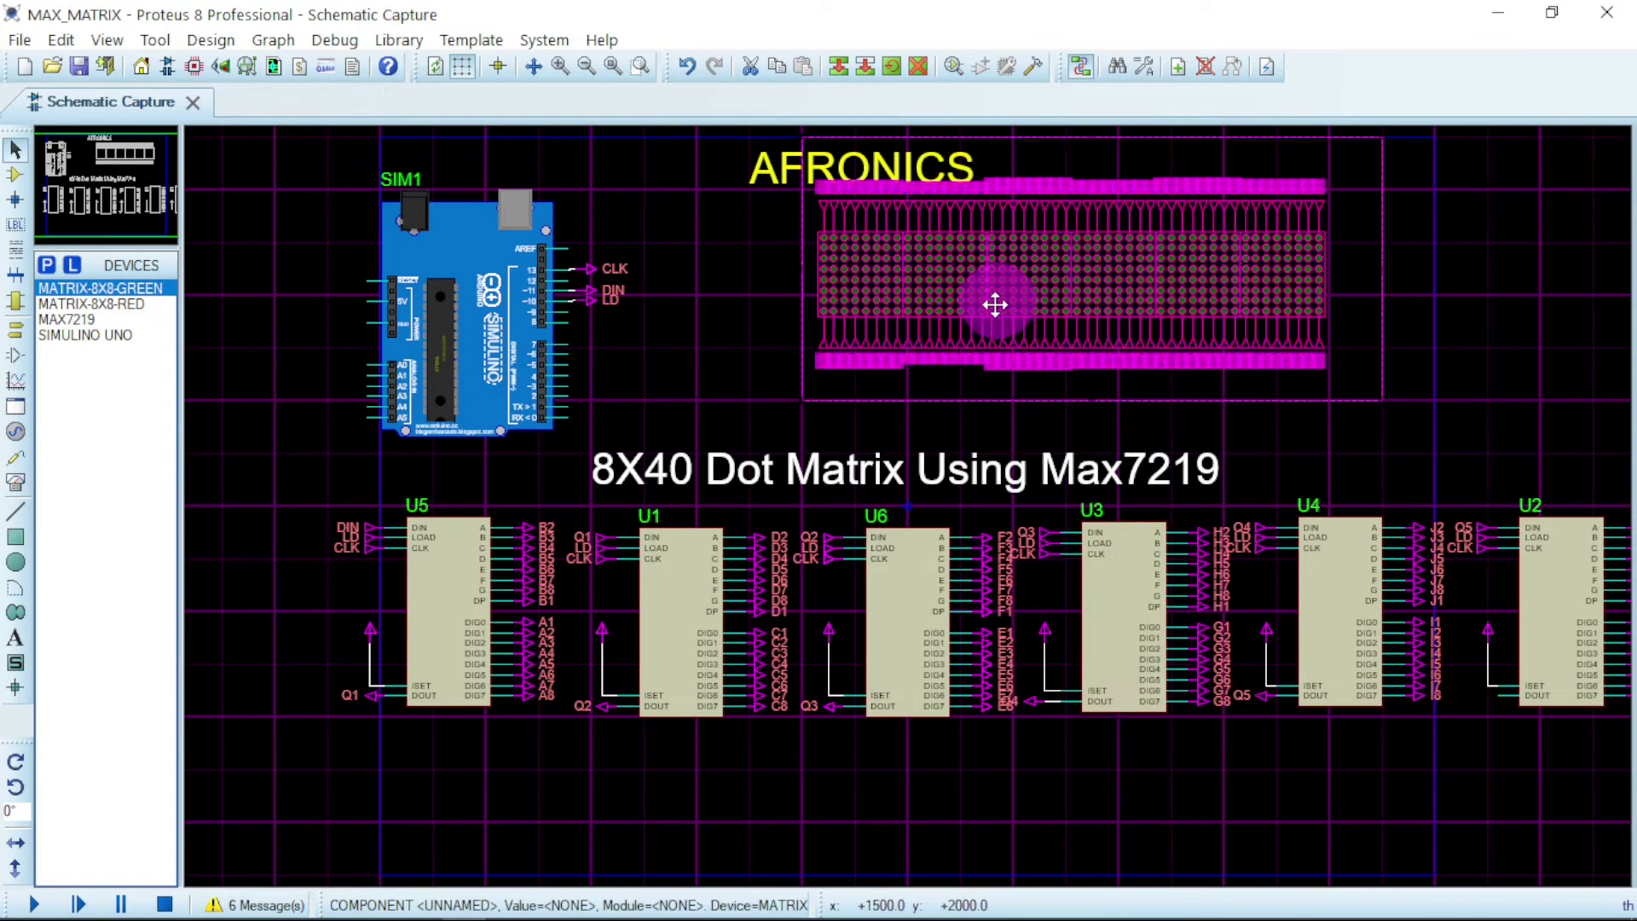
{"action": "left_click_drag", "start_coordinate": [995, 304], "coordinate": [931, 350]}
{"action": "left_click", "coordinate": [1308, 395]}
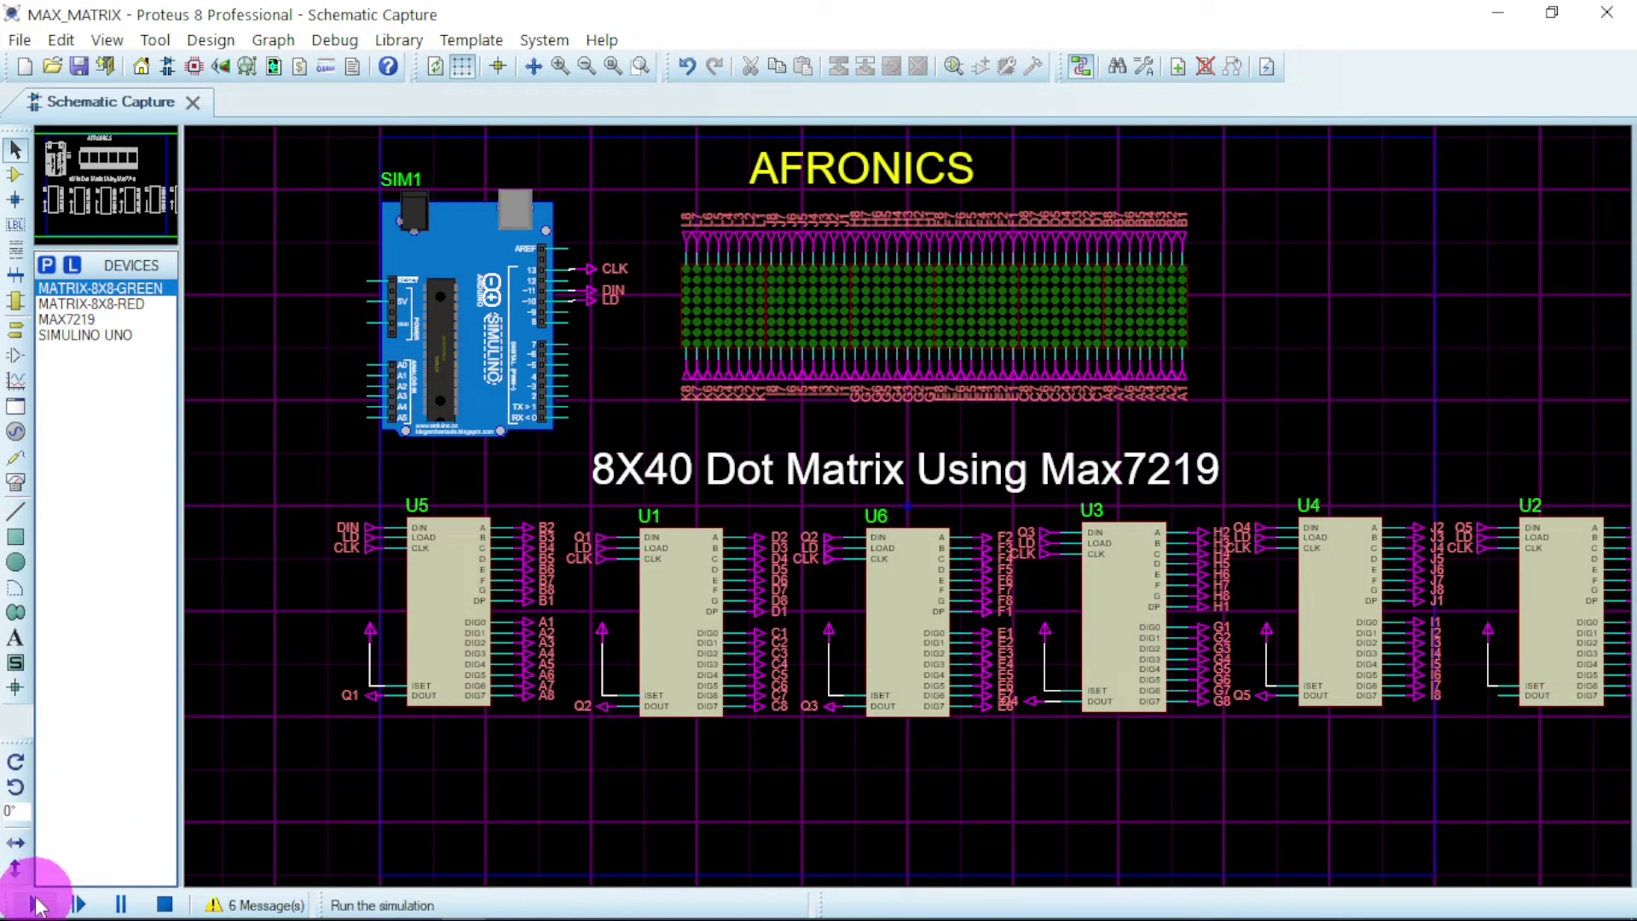
Rerun the simulation, review and close the 6-message Simulation Log, then switch to Chrome.
{"action": "left_click", "coordinate": [34, 904]}
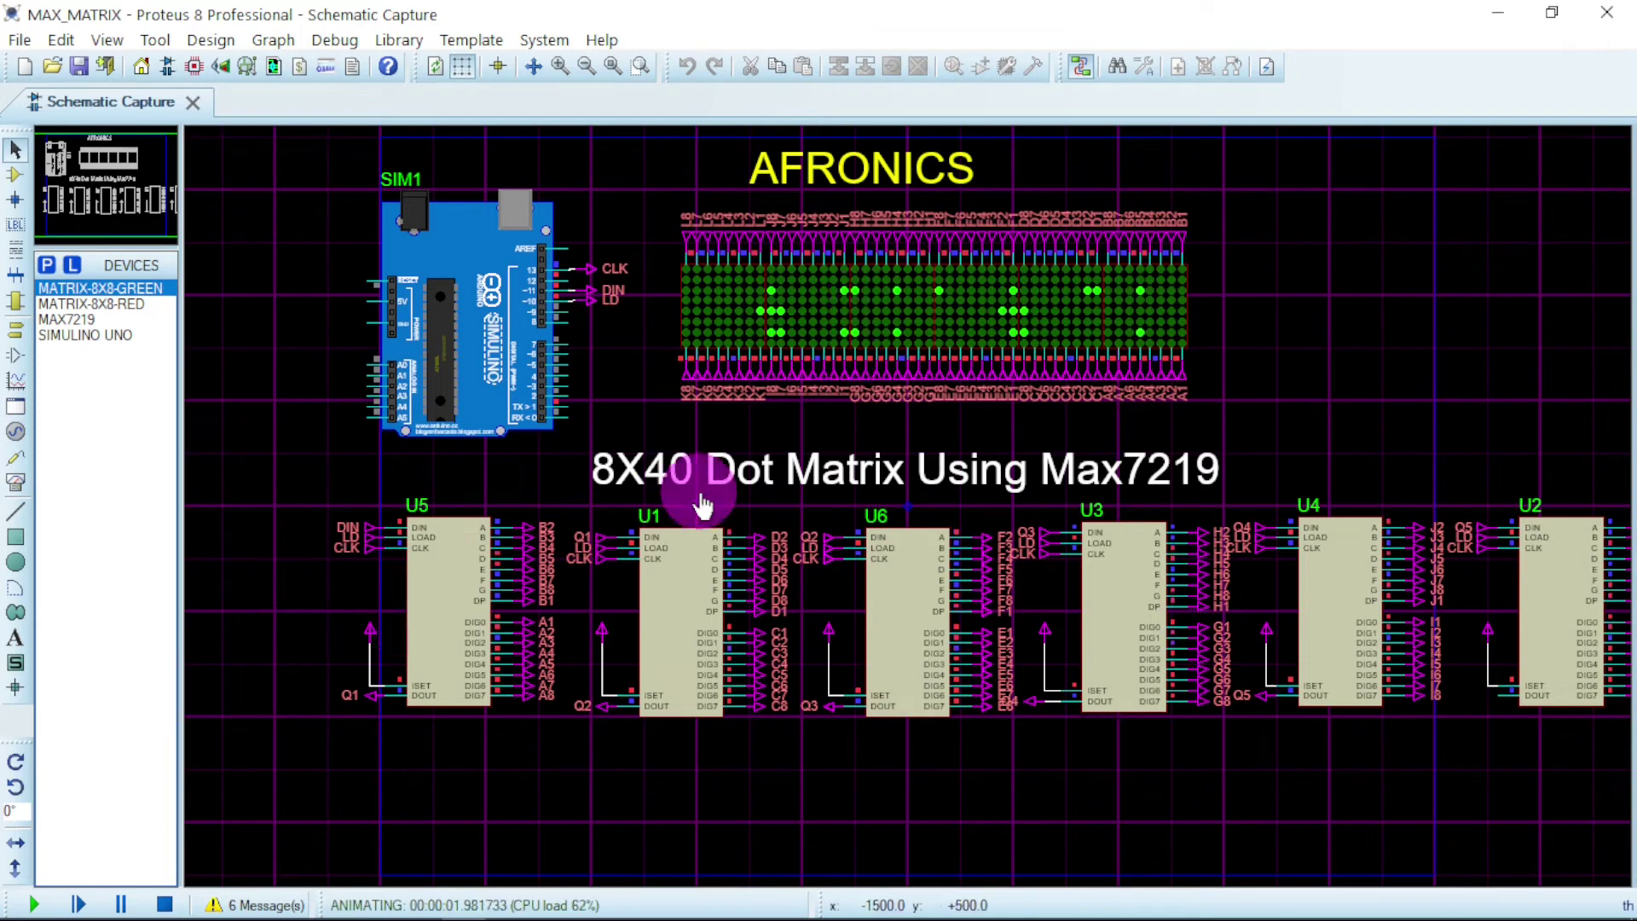
{"action": "left_click", "coordinate": [256, 905]}
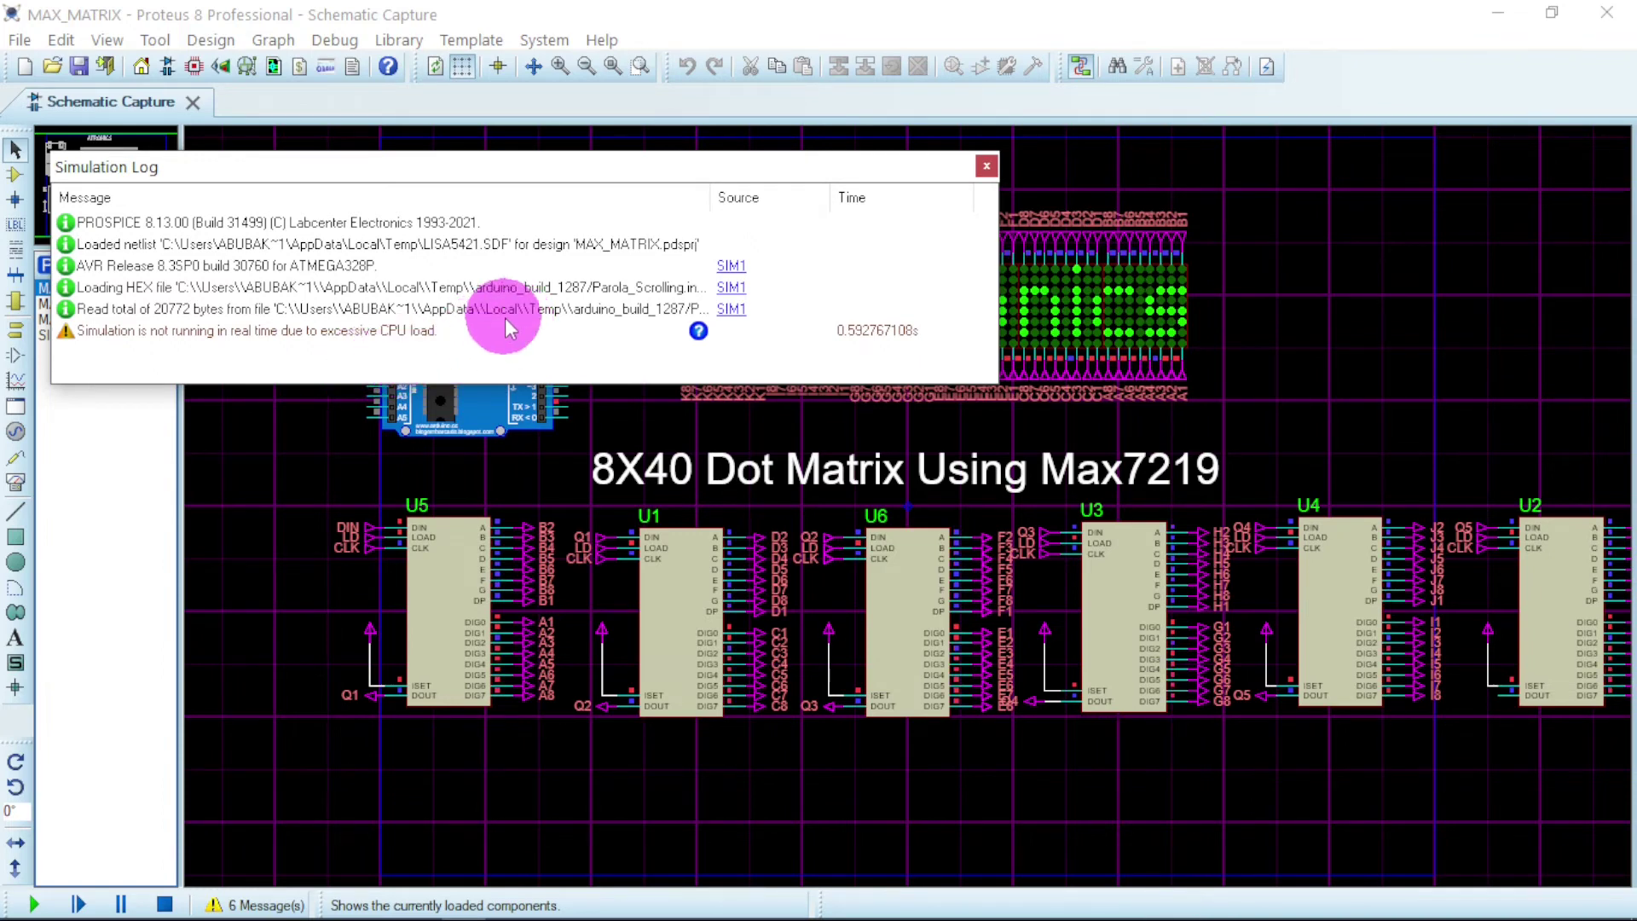
{"action": "left_click", "coordinate": [987, 164]}
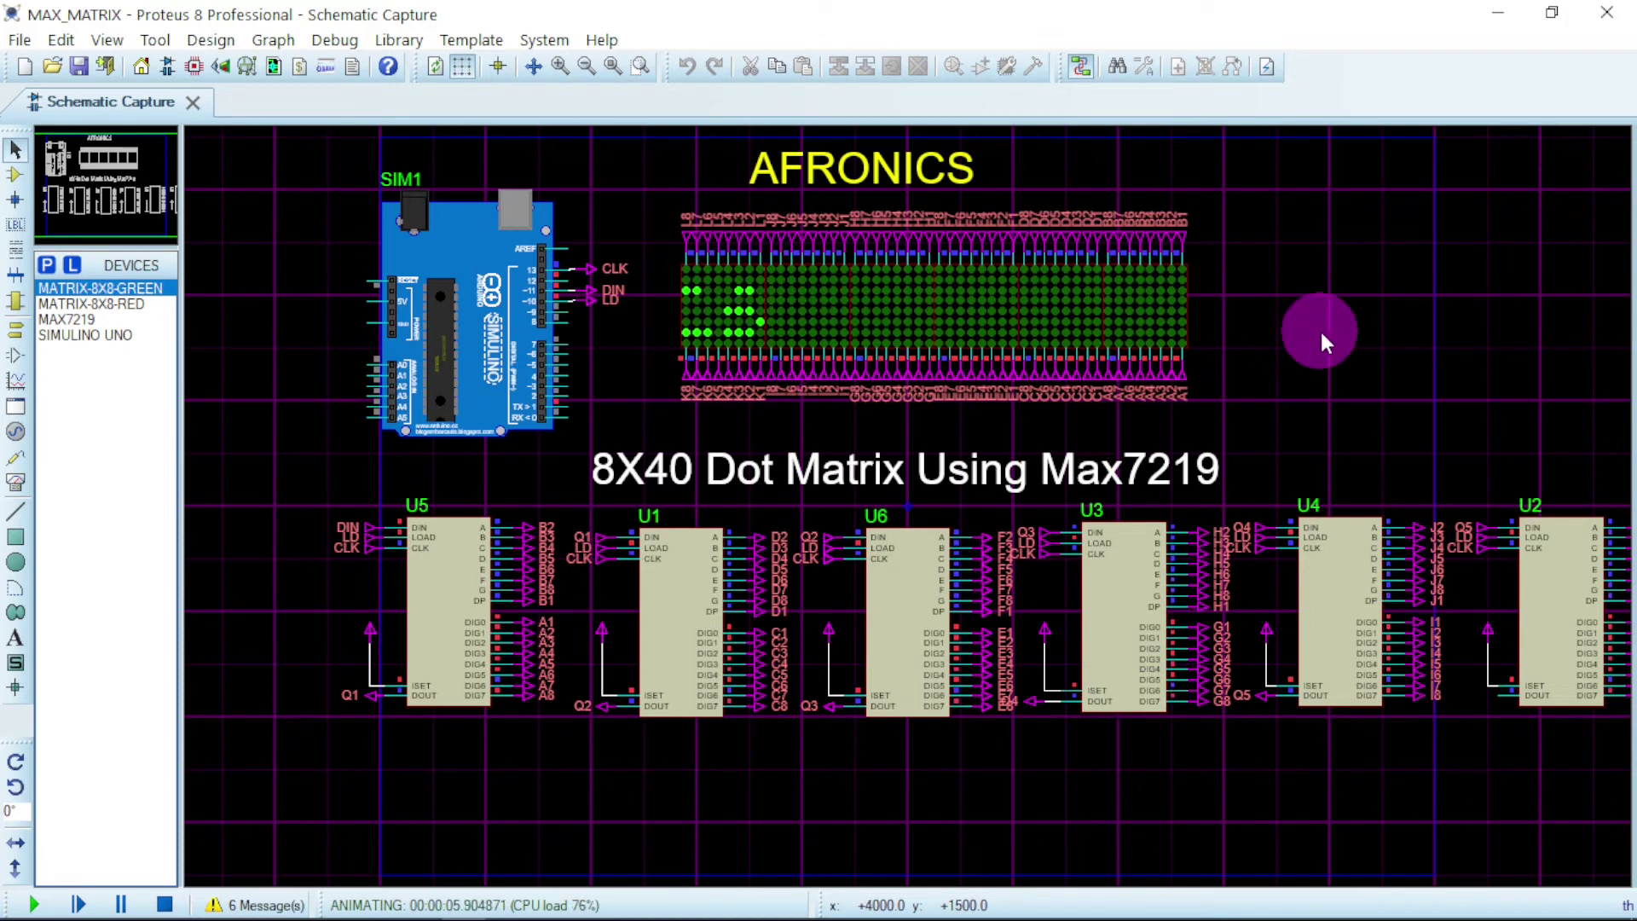
{"action": "key", "text": "alt+Tab"}
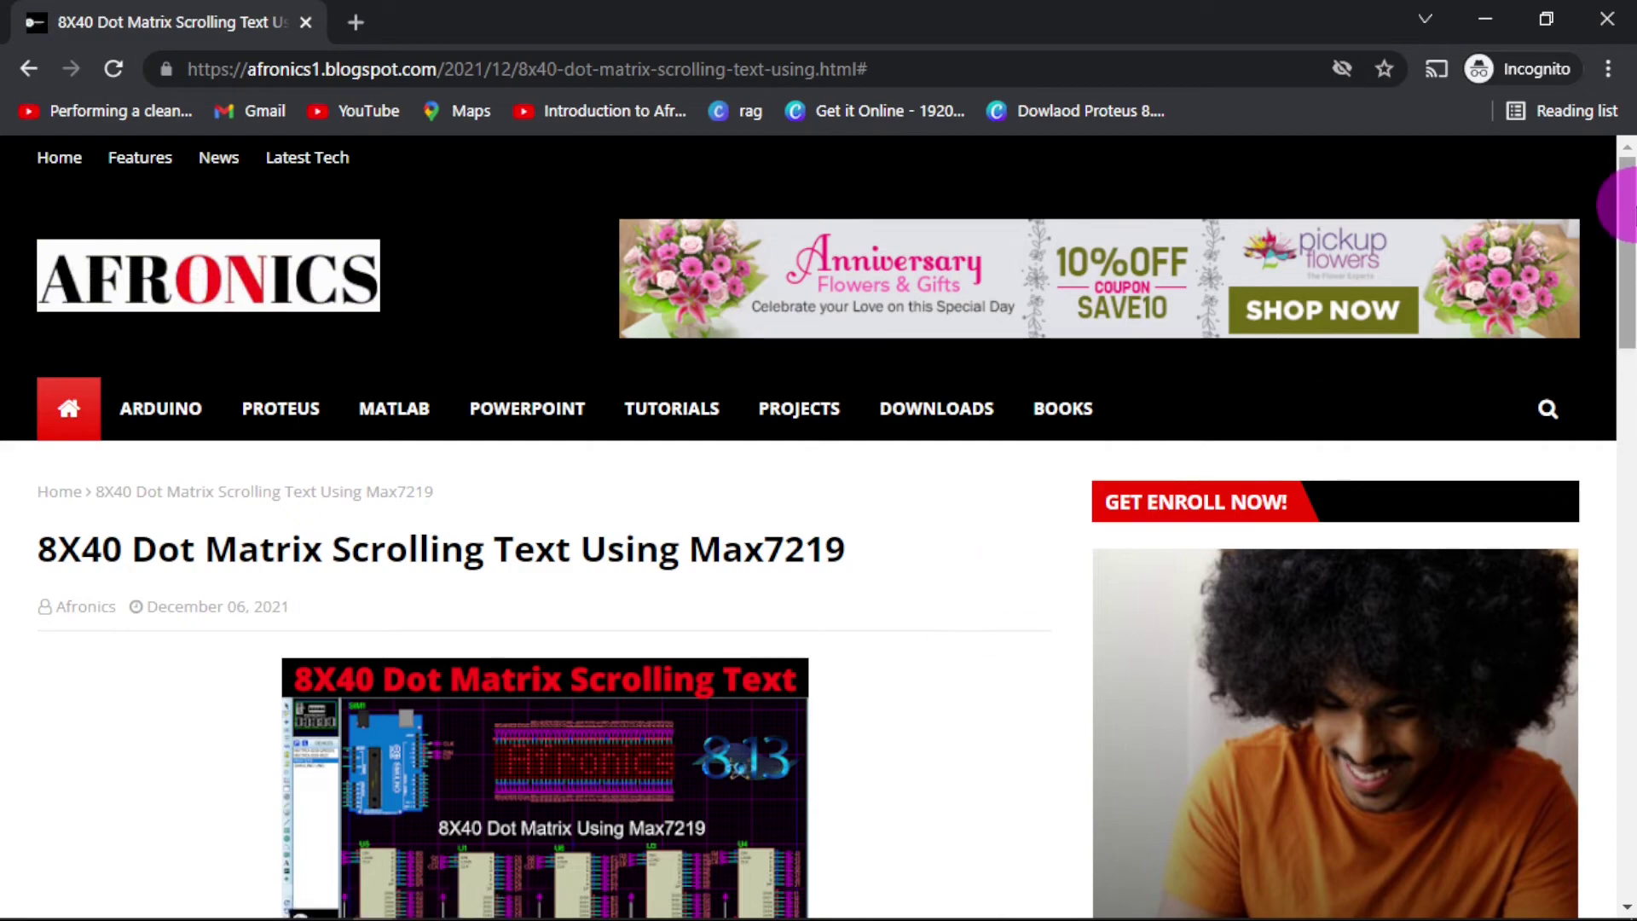
Unlock the Afronics subscribe link and download the MaxMatrix.zip project archive.
{"action": "left_click_drag", "start_coordinate": [1630, 222], "coordinate": [1629, 596]}
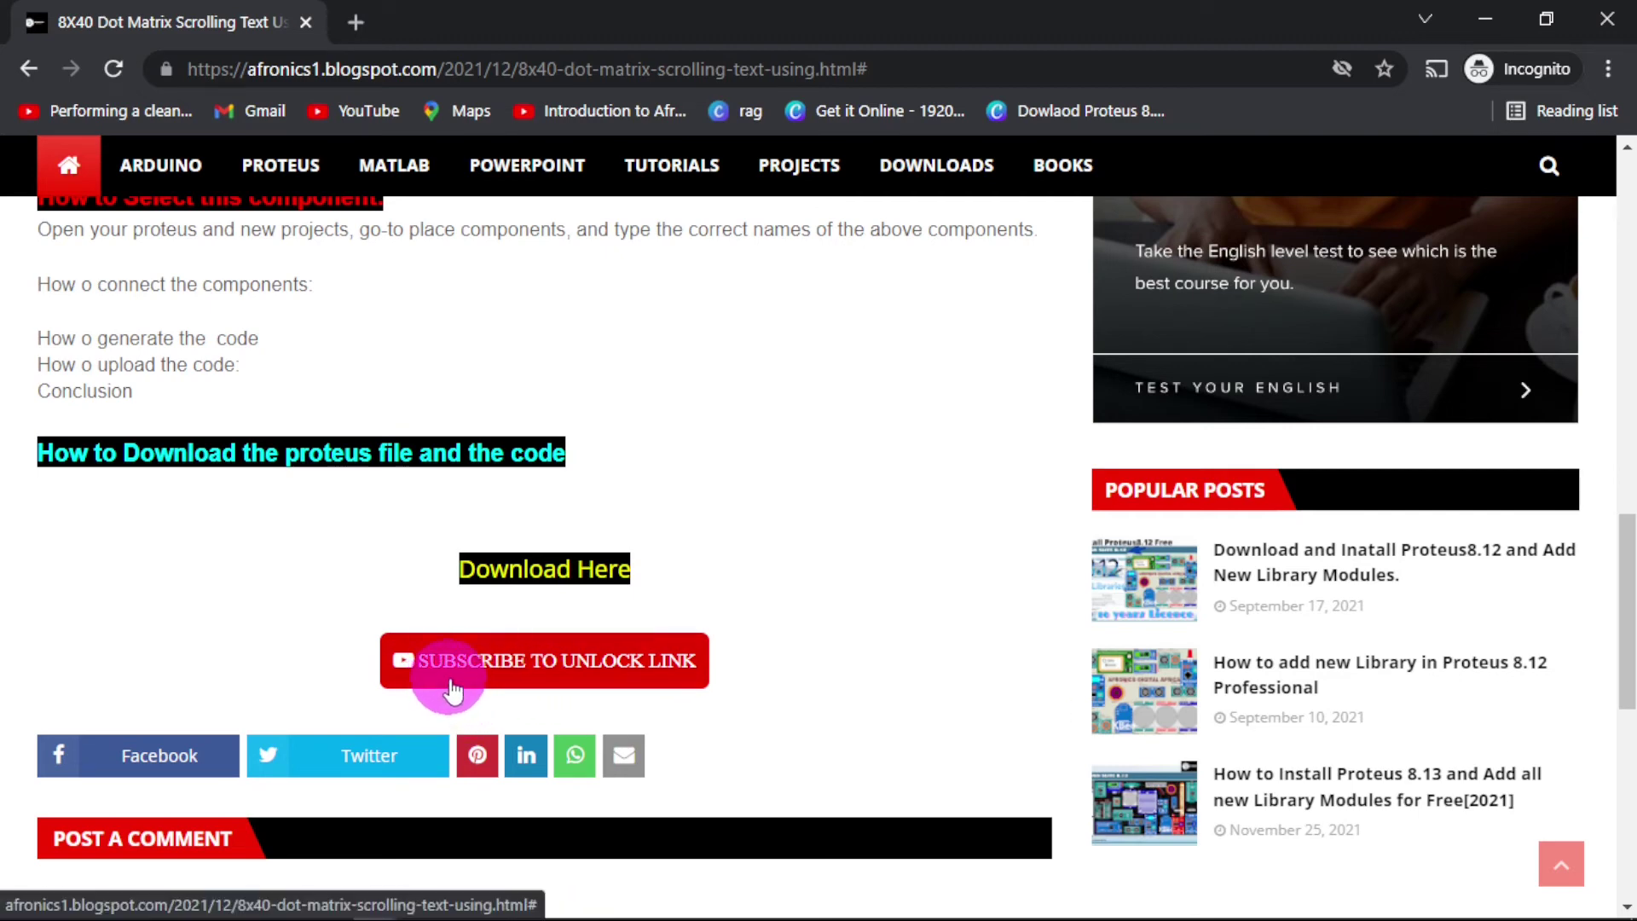
{"action": "left_click", "coordinate": [523, 664]}
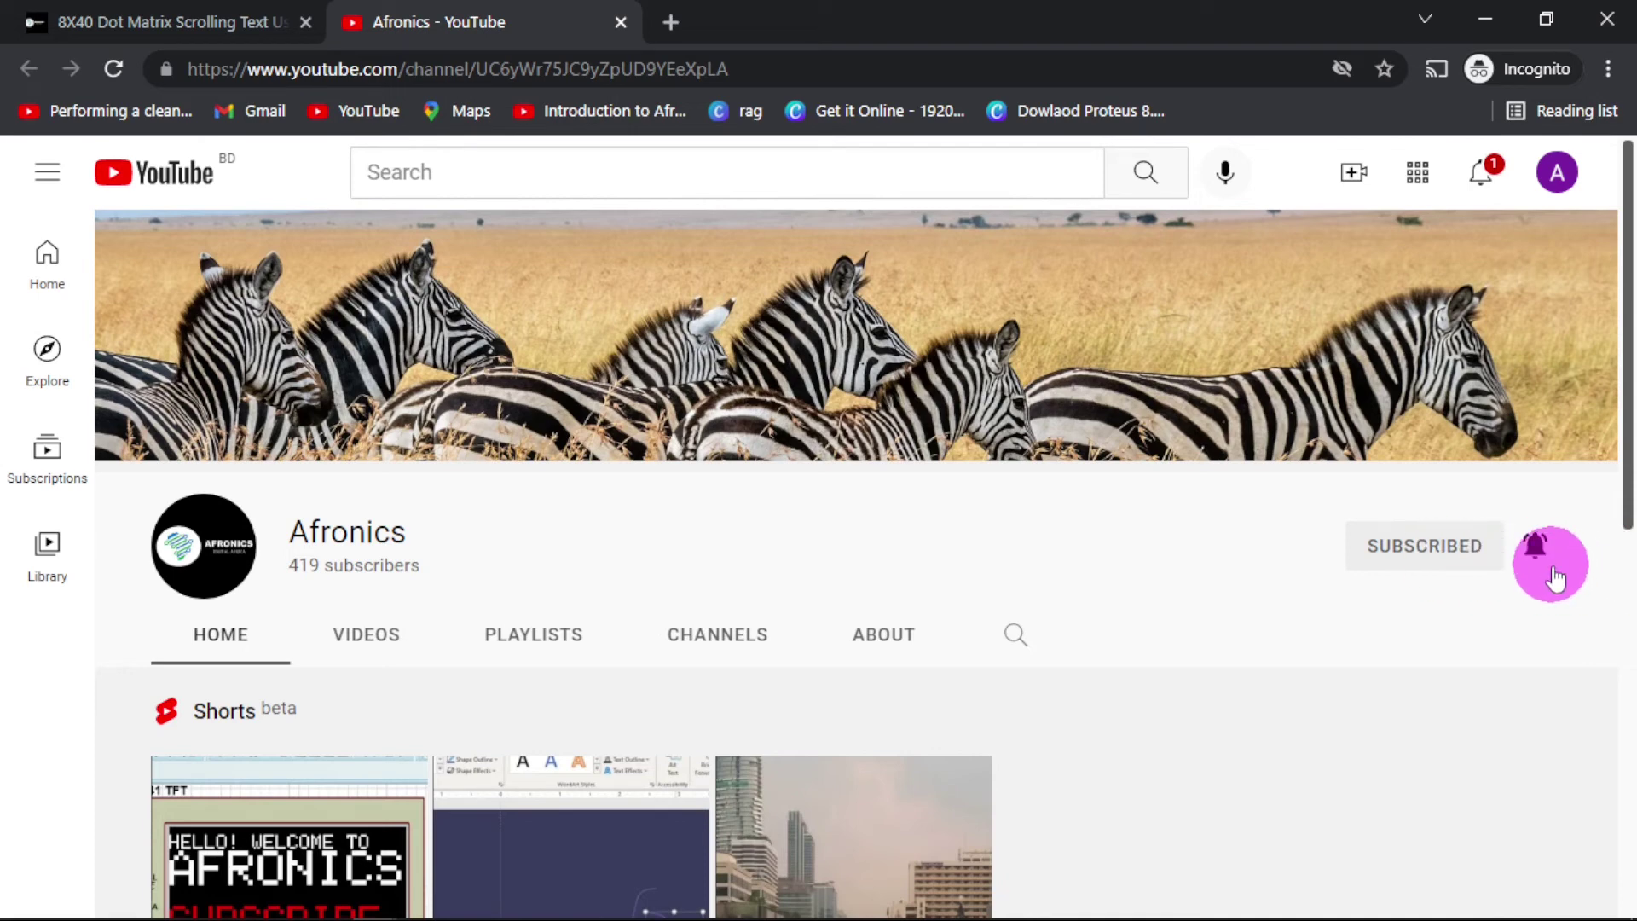
{"action": "left_click", "coordinate": [204, 20]}
{"action": "left_click_drag", "start_coordinate": [1631, 252], "coordinate": [1620, 627]}
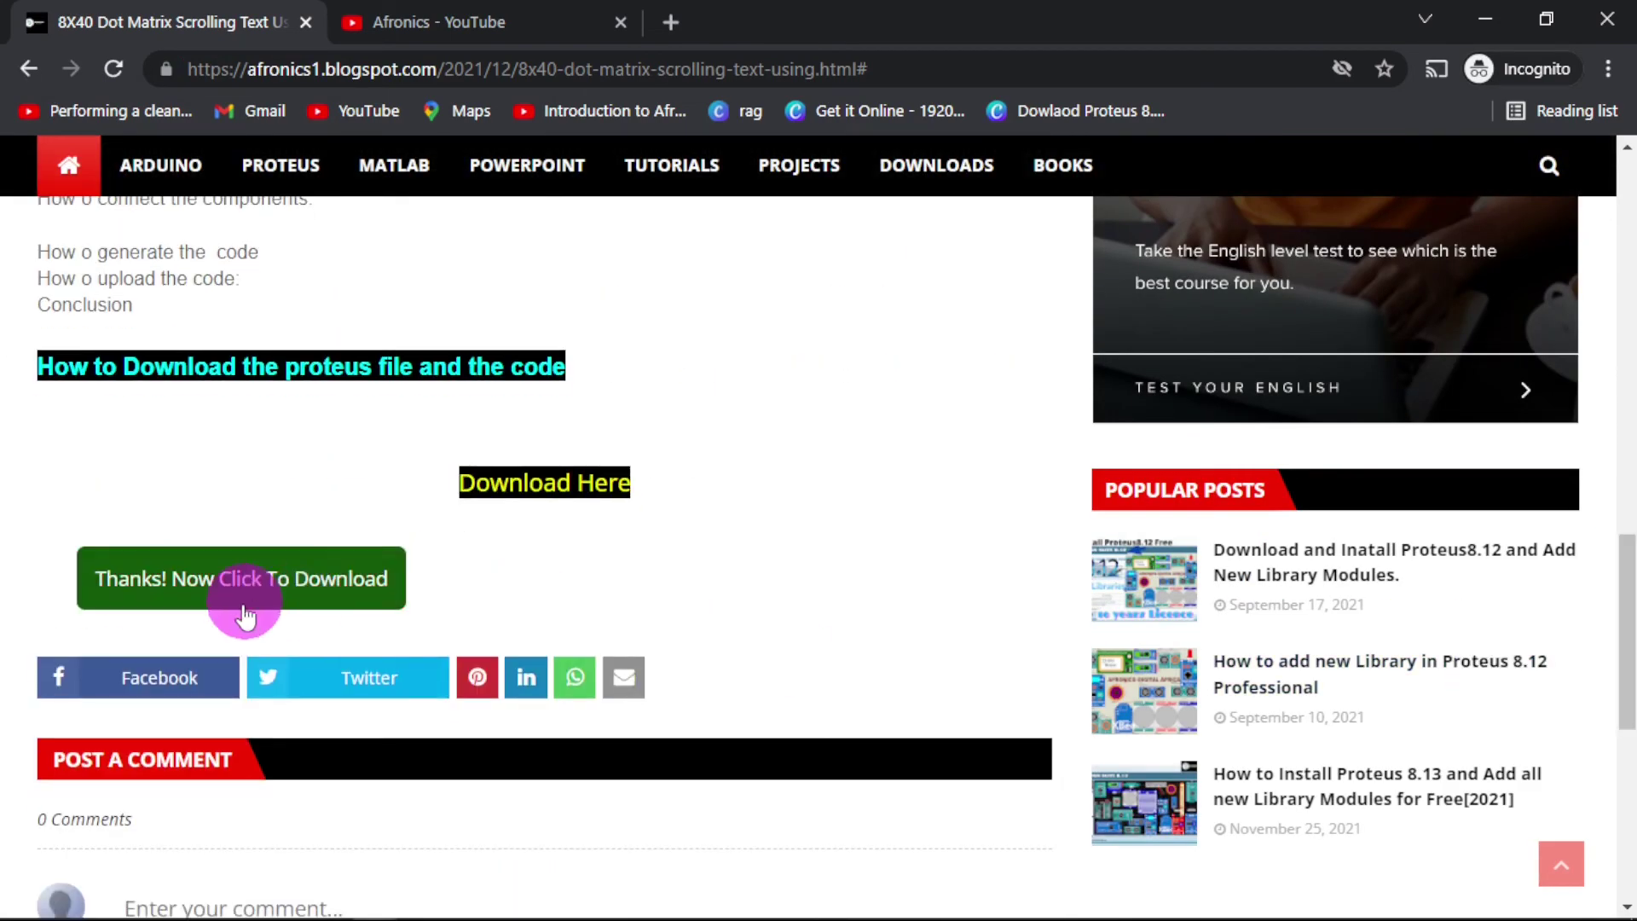
{"action": "left_click", "coordinate": [316, 583]}
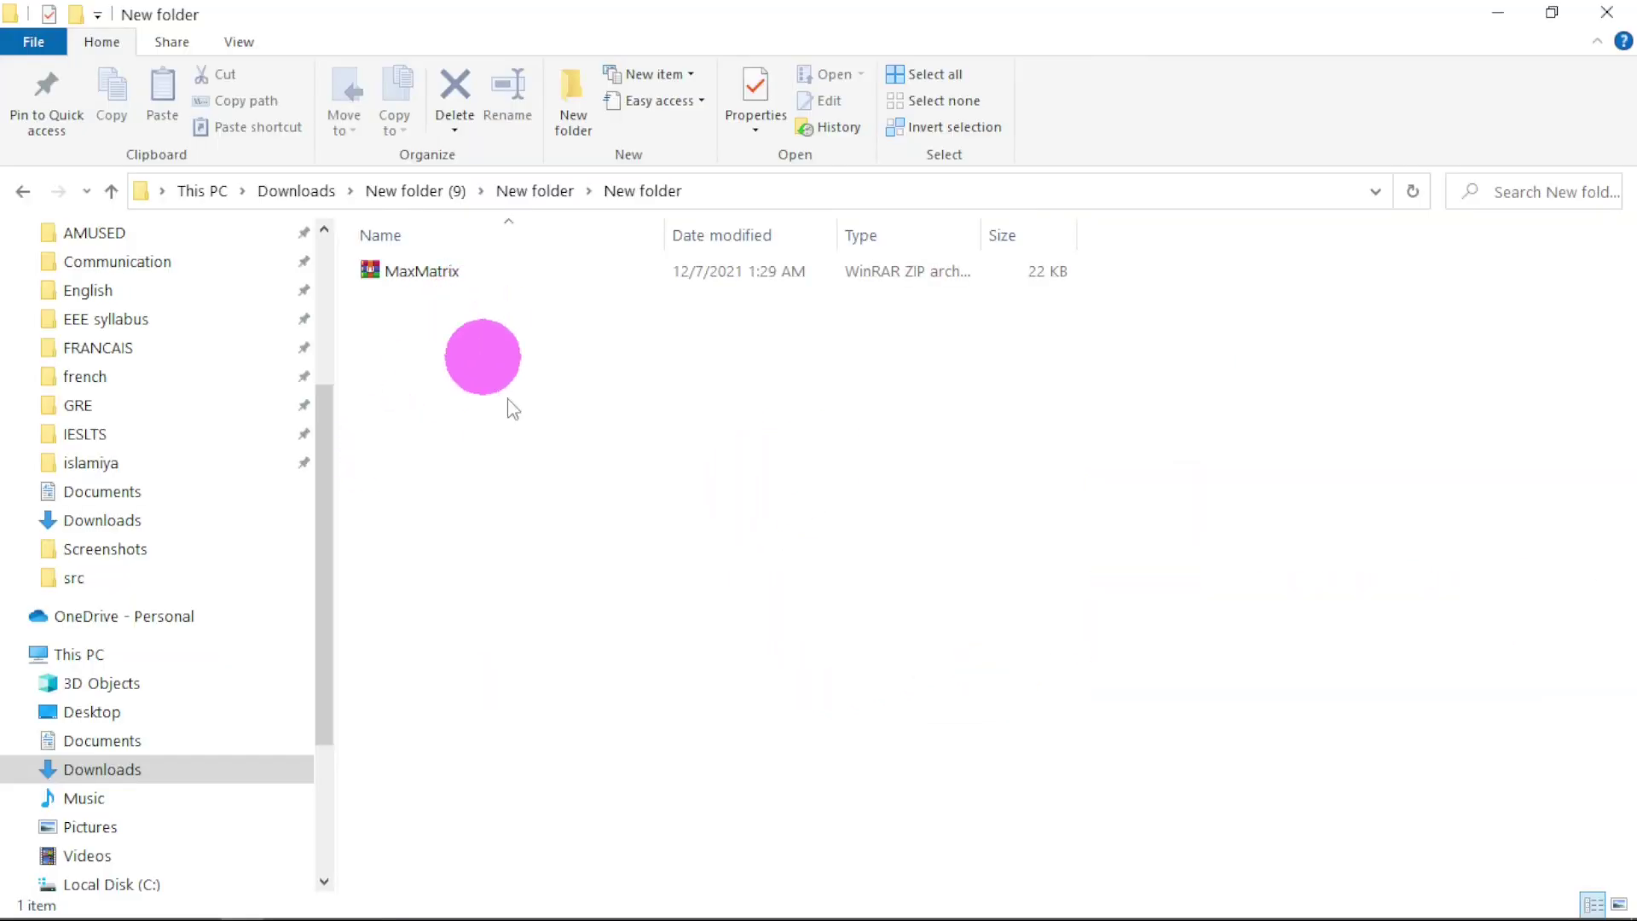
Extract MaxMatrix.zip here and open MAX_MATRIX.pdsprj in Proteus.
{"action": "left_click", "coordinate": [448, 274]}
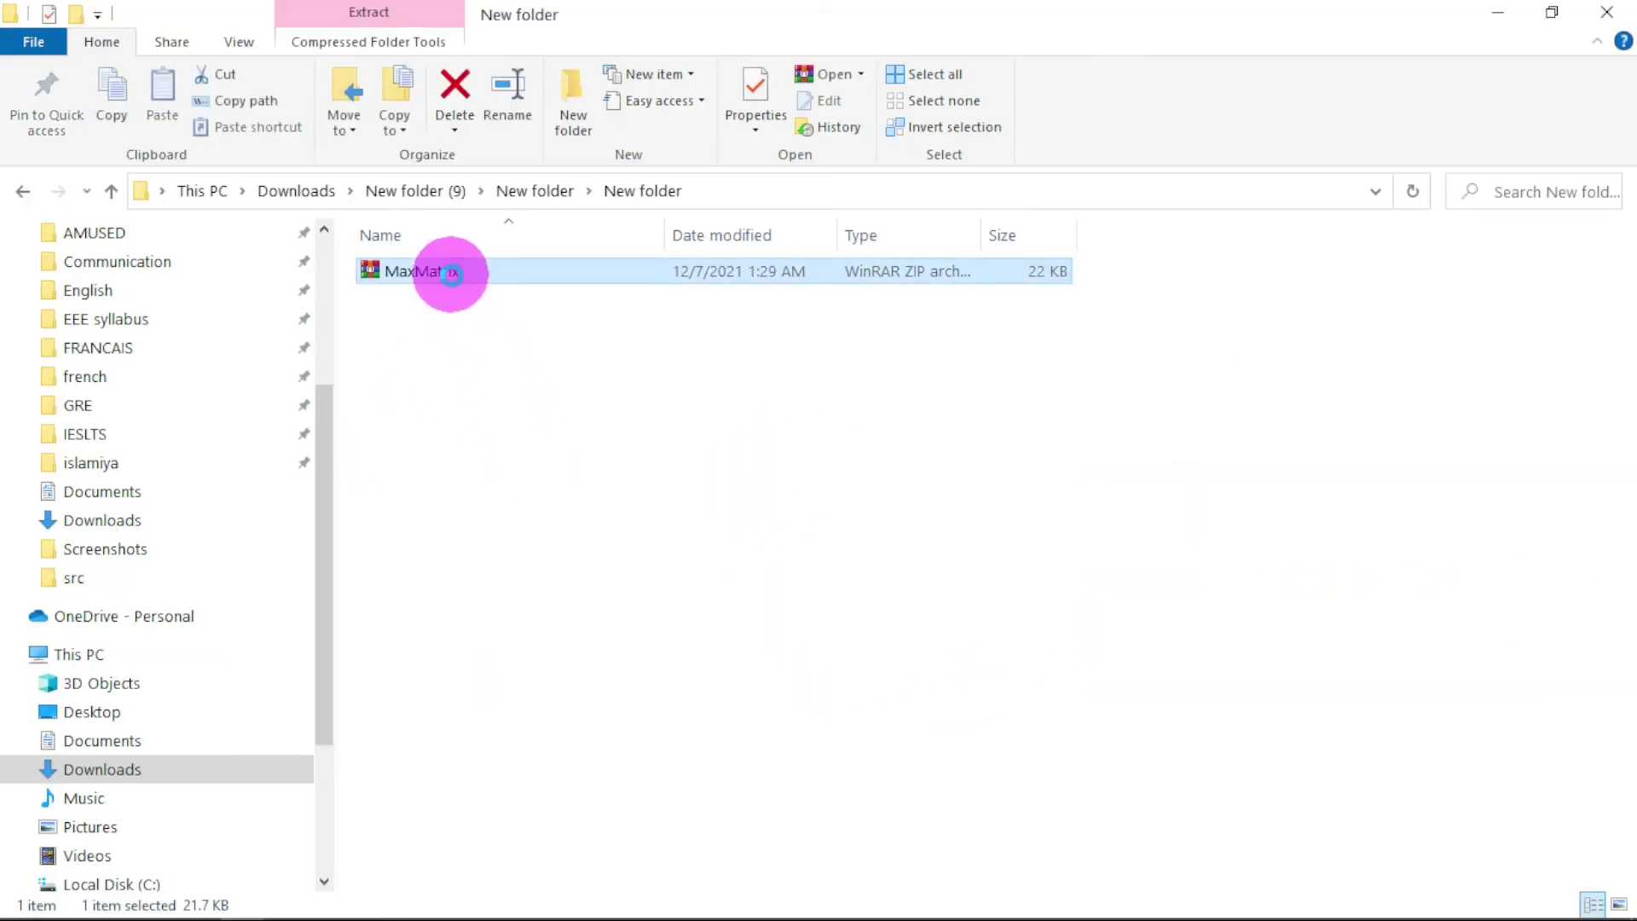
{"action": "right_click", "coordinate": [452, 282]}
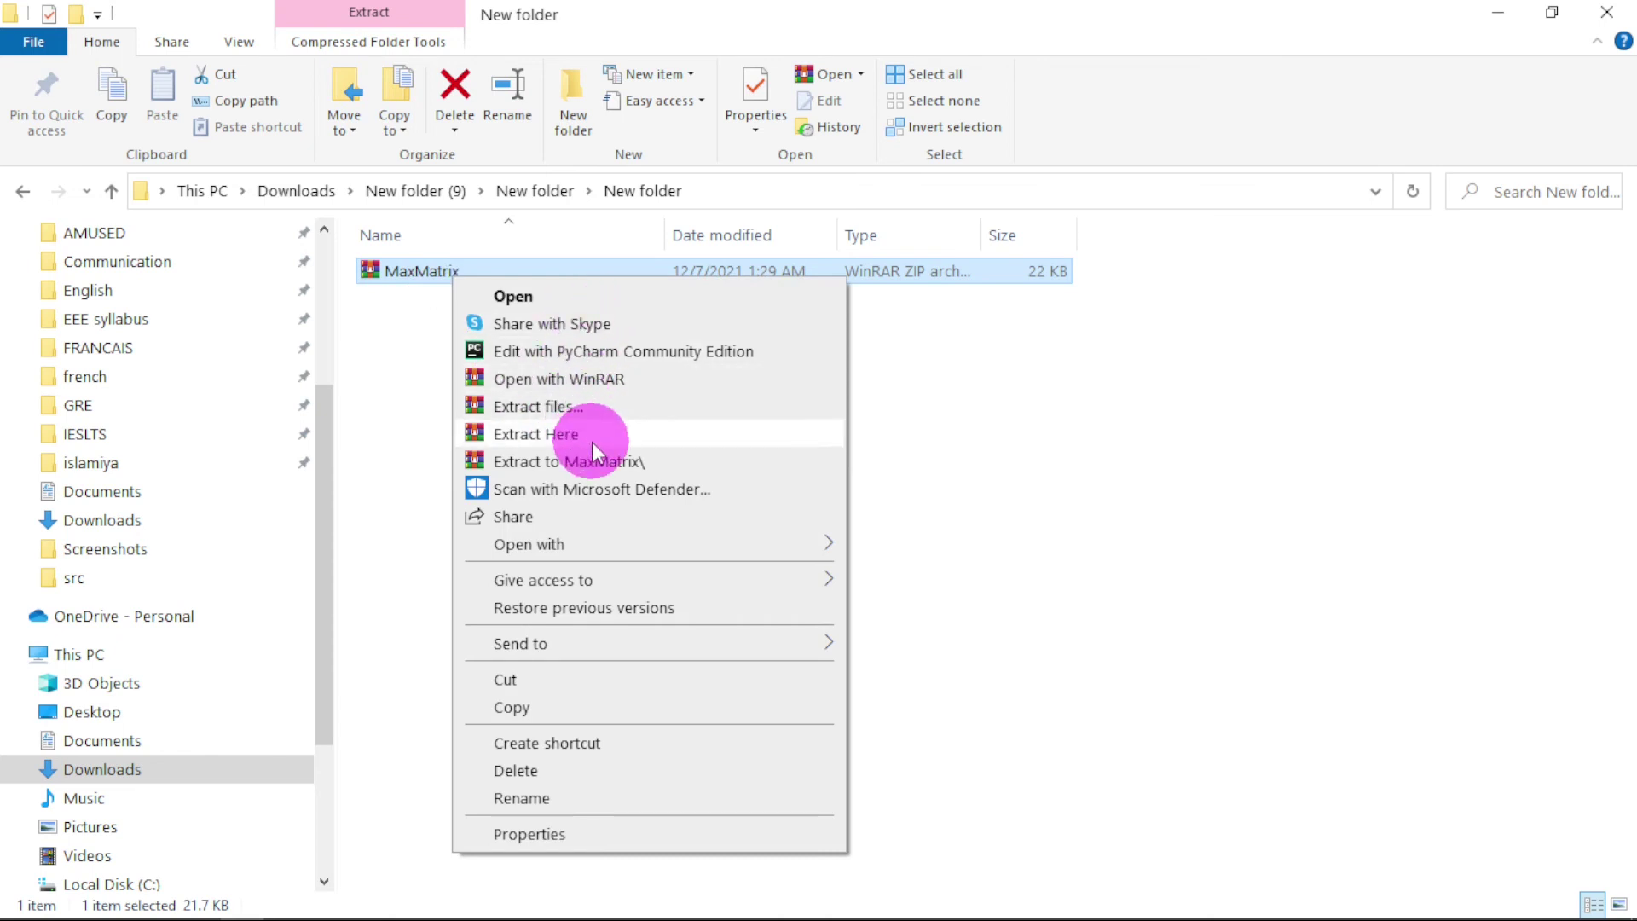
{"action": "left_click", "coordinate": [595, 435]}
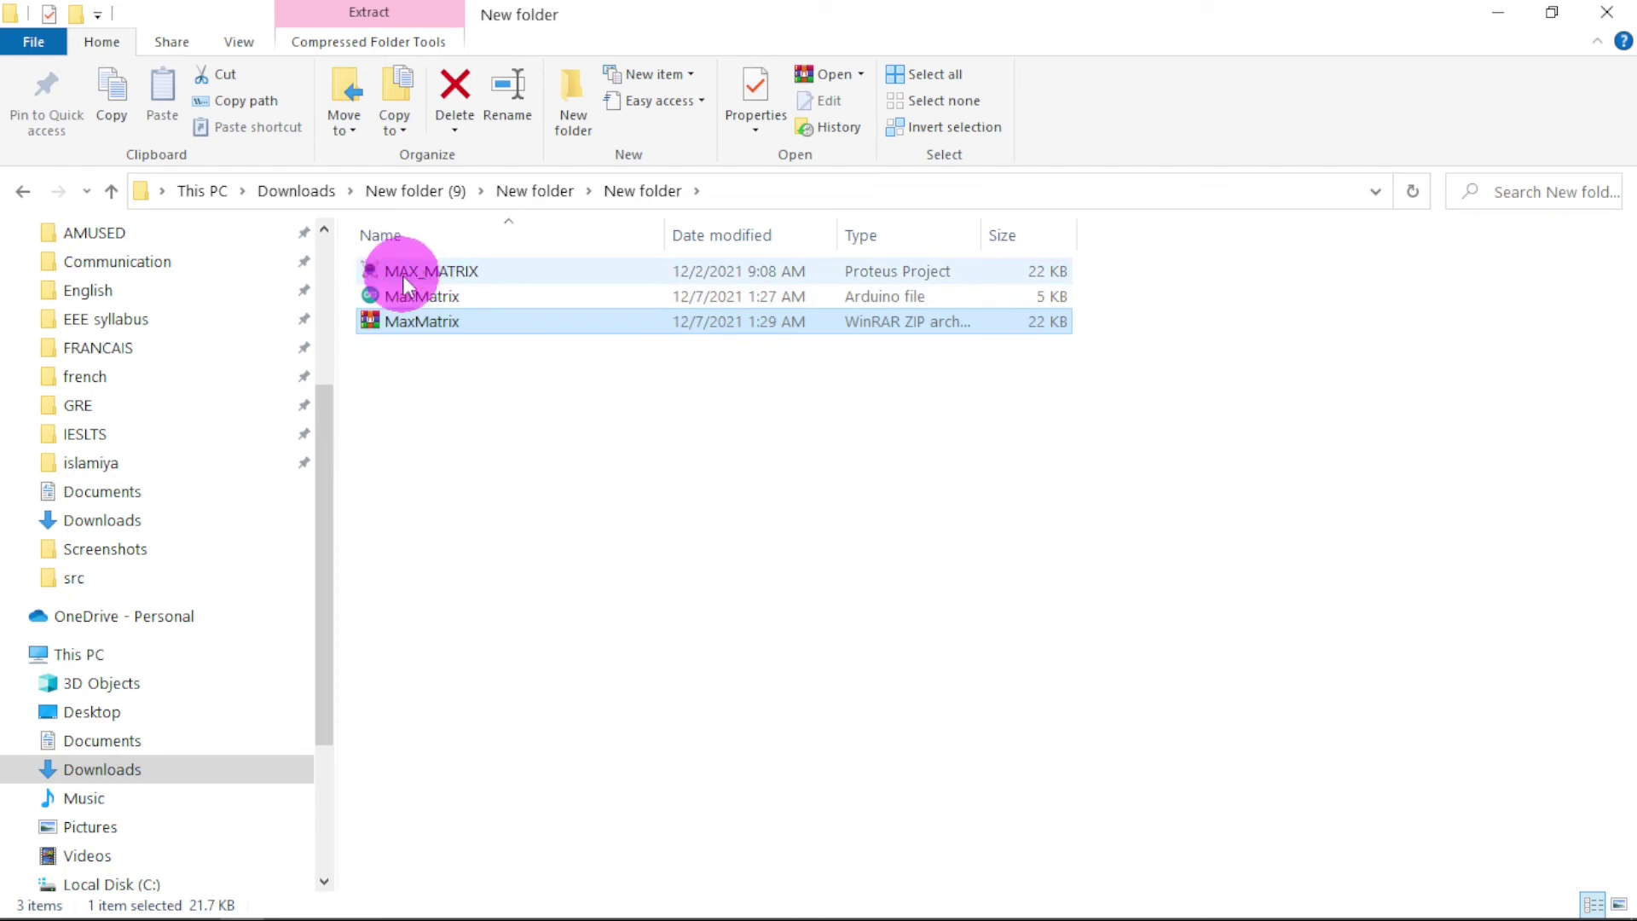
{"action": "left_click", "coordinate": [437, 269]}
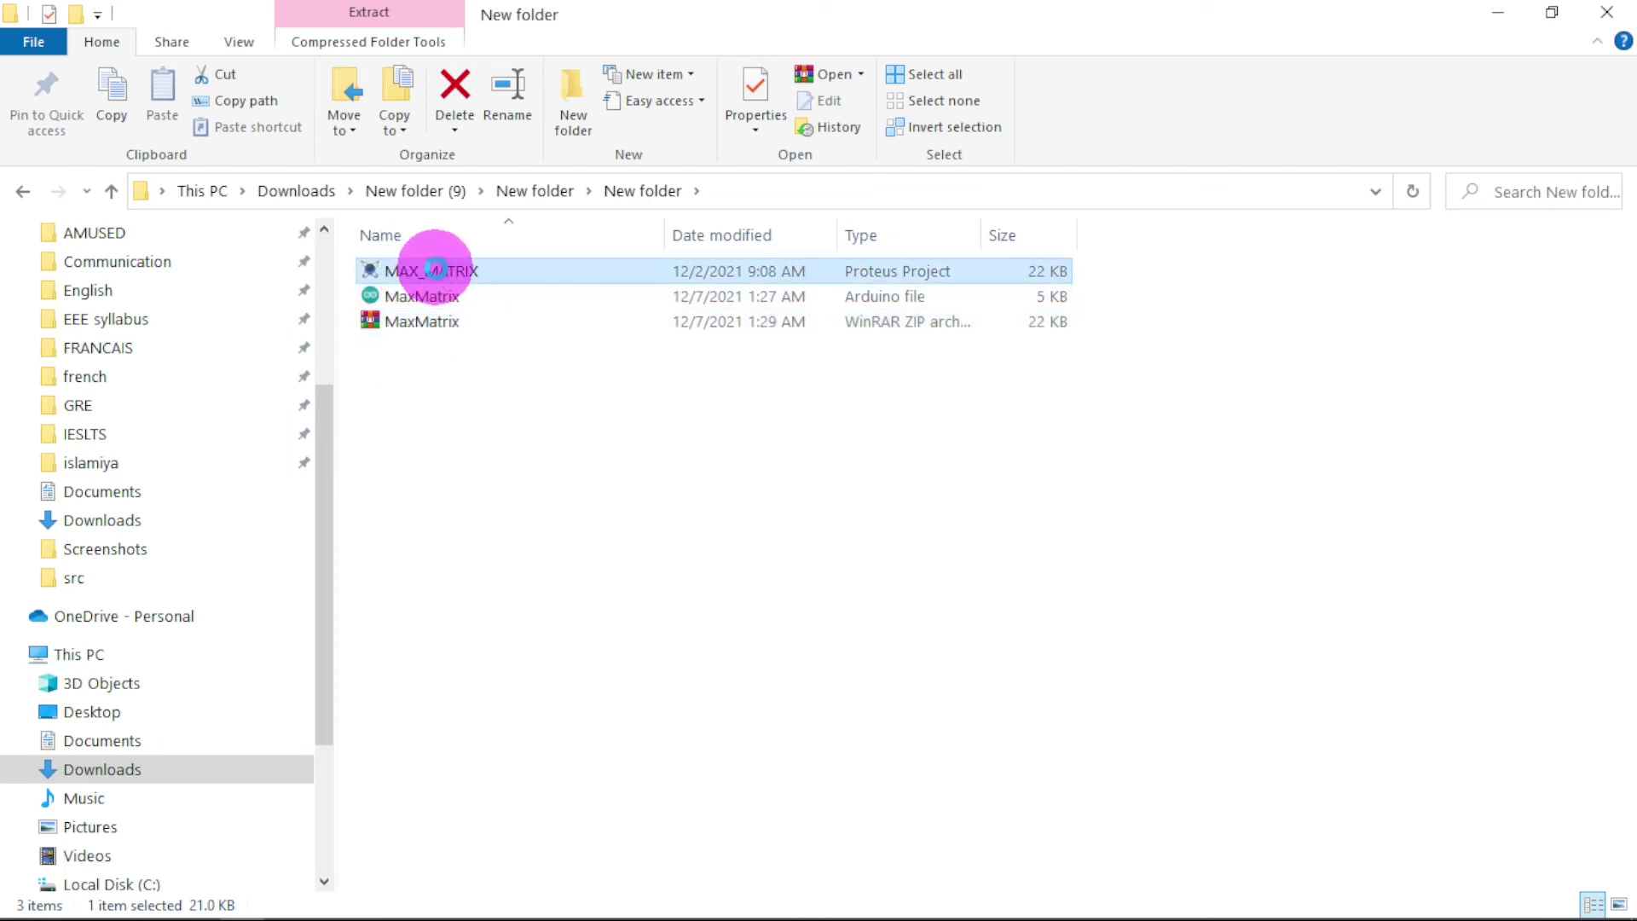
{"action": "double_click", "coordinate": [436, 269]}
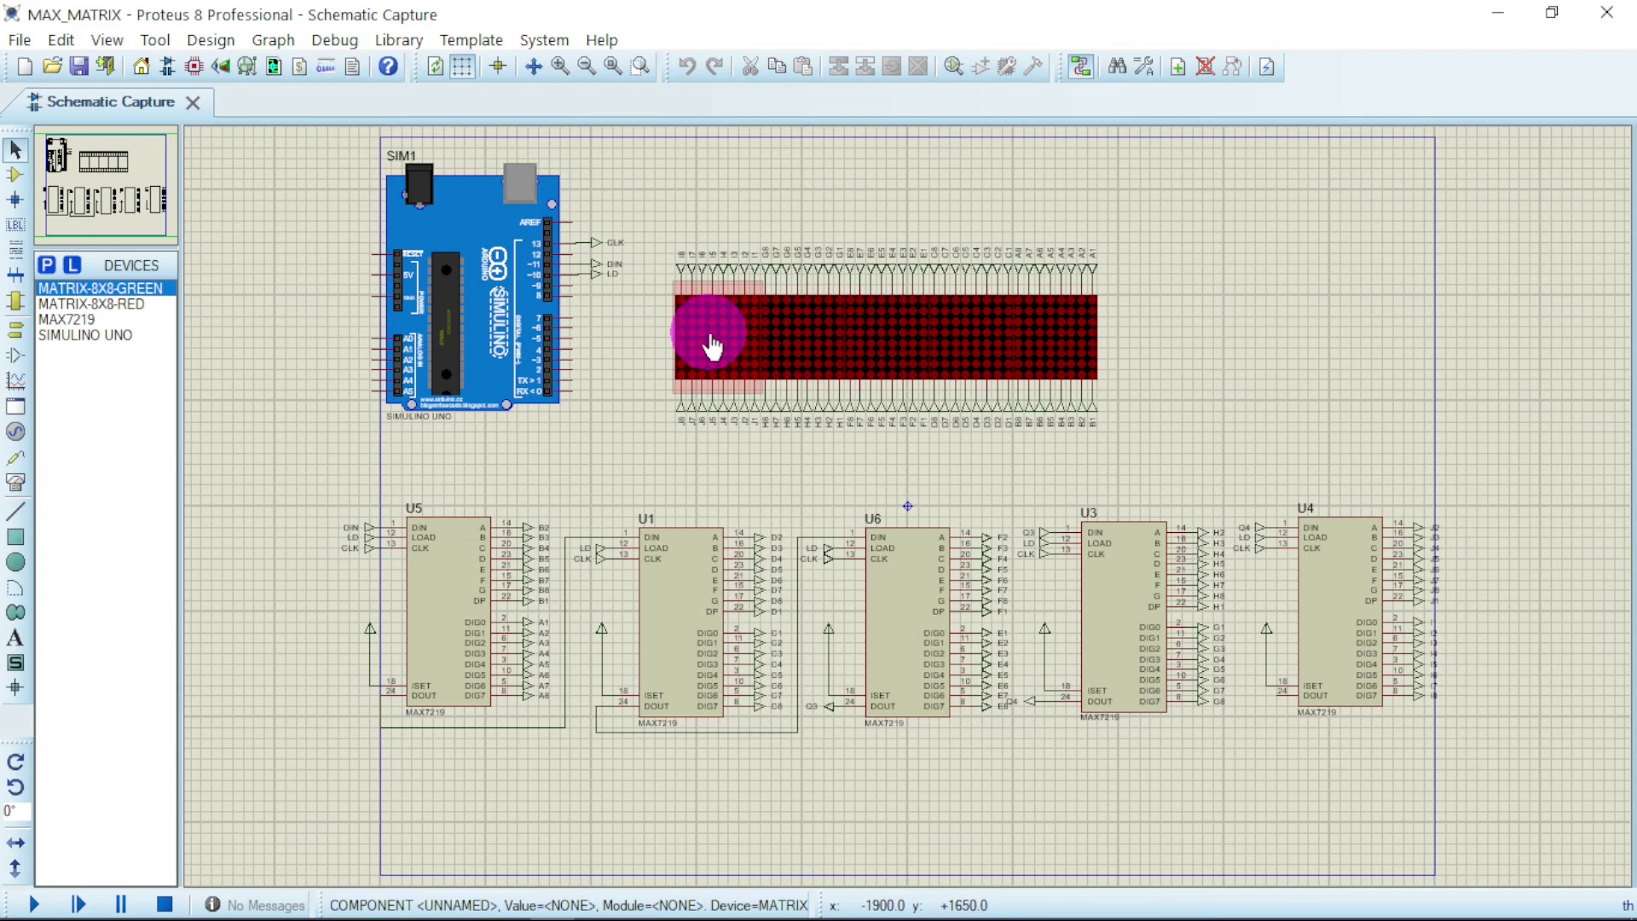
{"action": "left_click", "coordinate": [555, 728]}
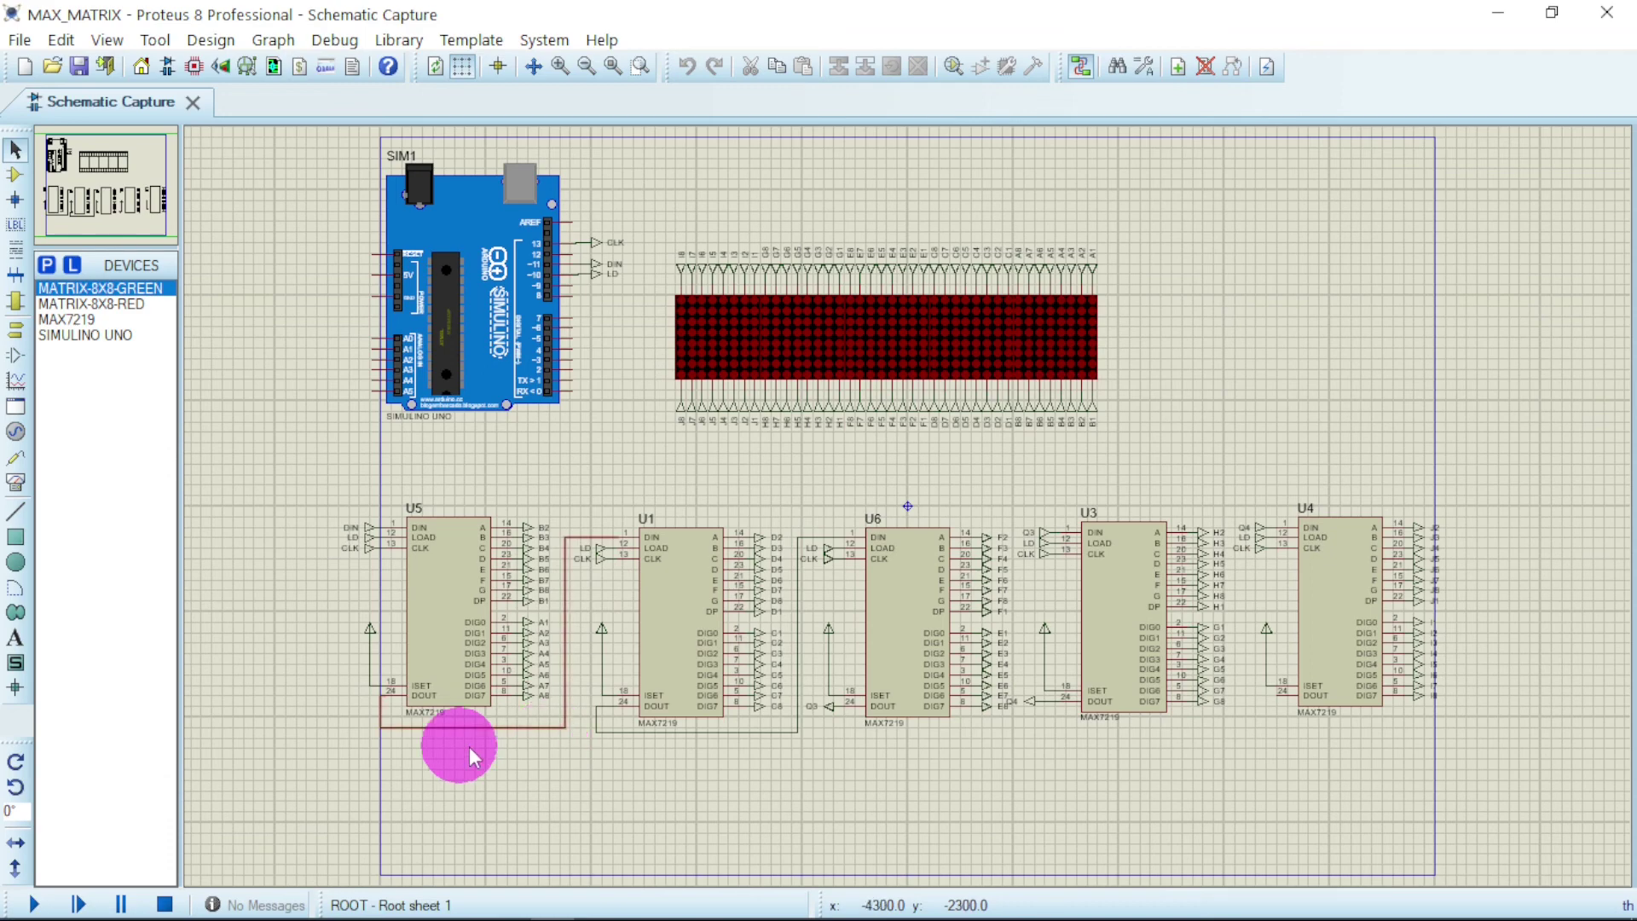
{"action": "left_click", "coordinate": [624, 546]}
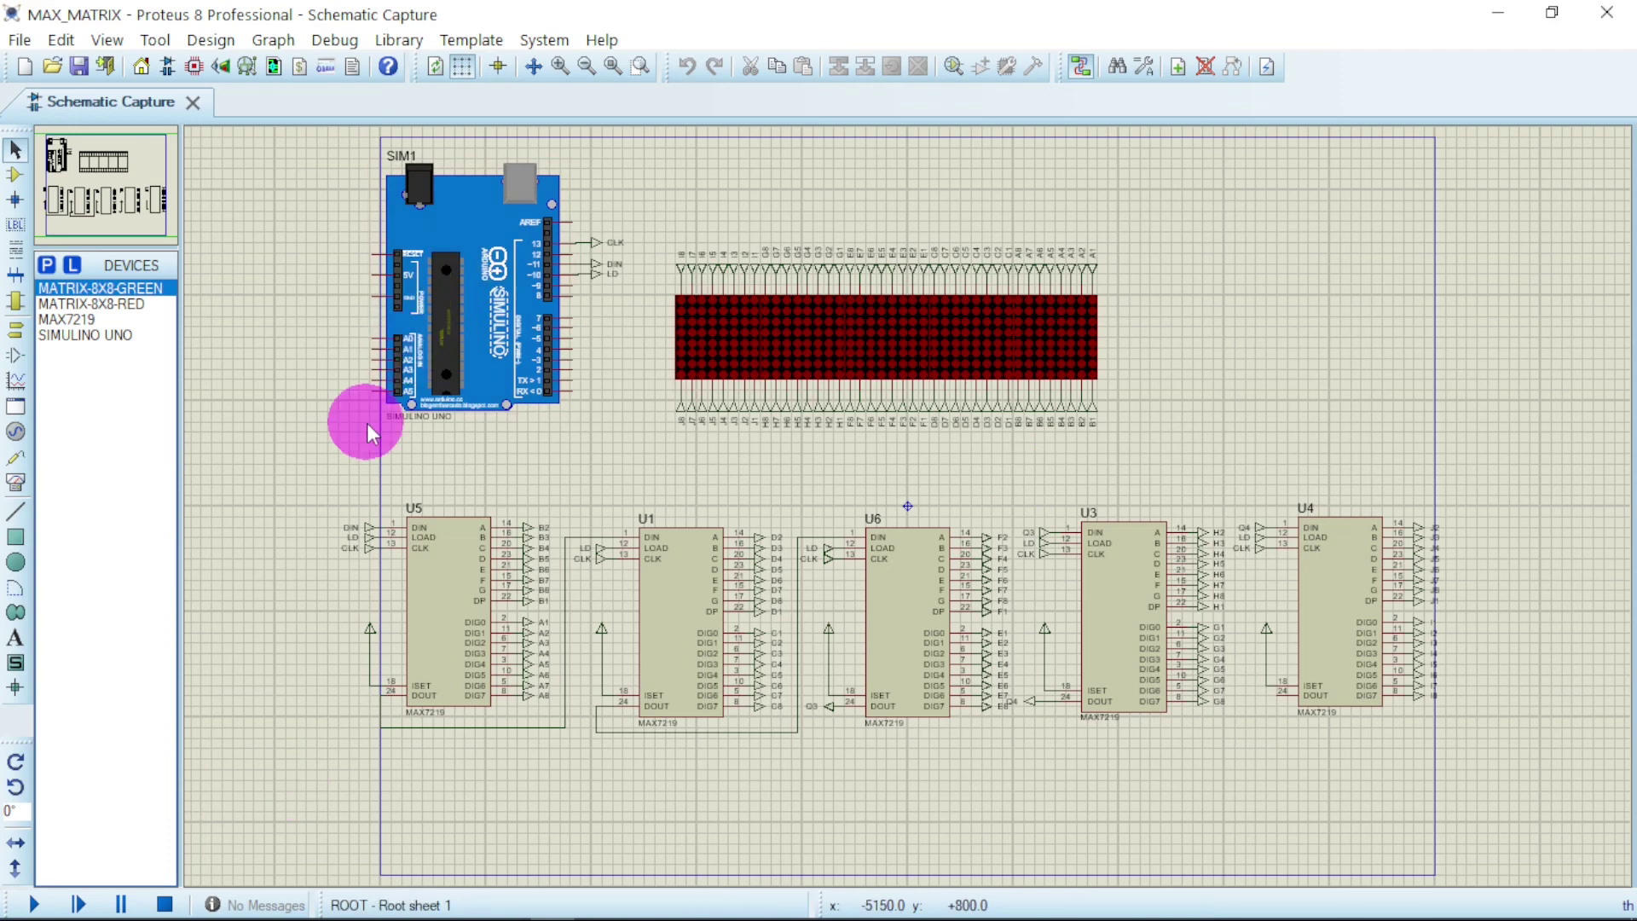
{"action": "left_click", "coordinate": [471, 40]}
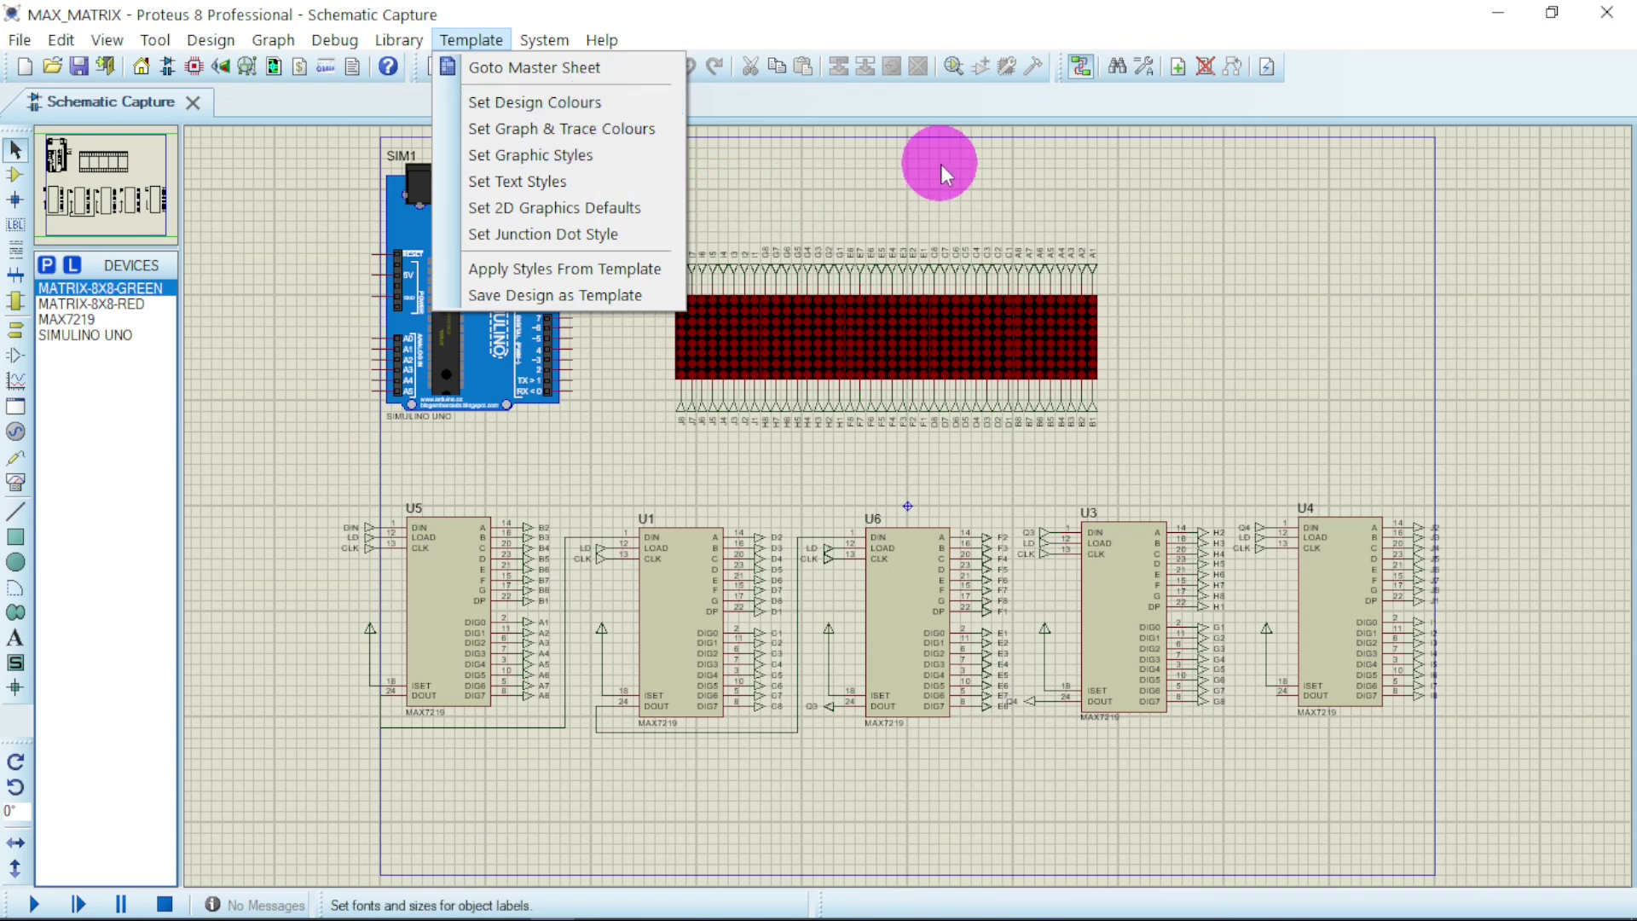
{"action": "left_click", "coordinate": [1164, 224]}
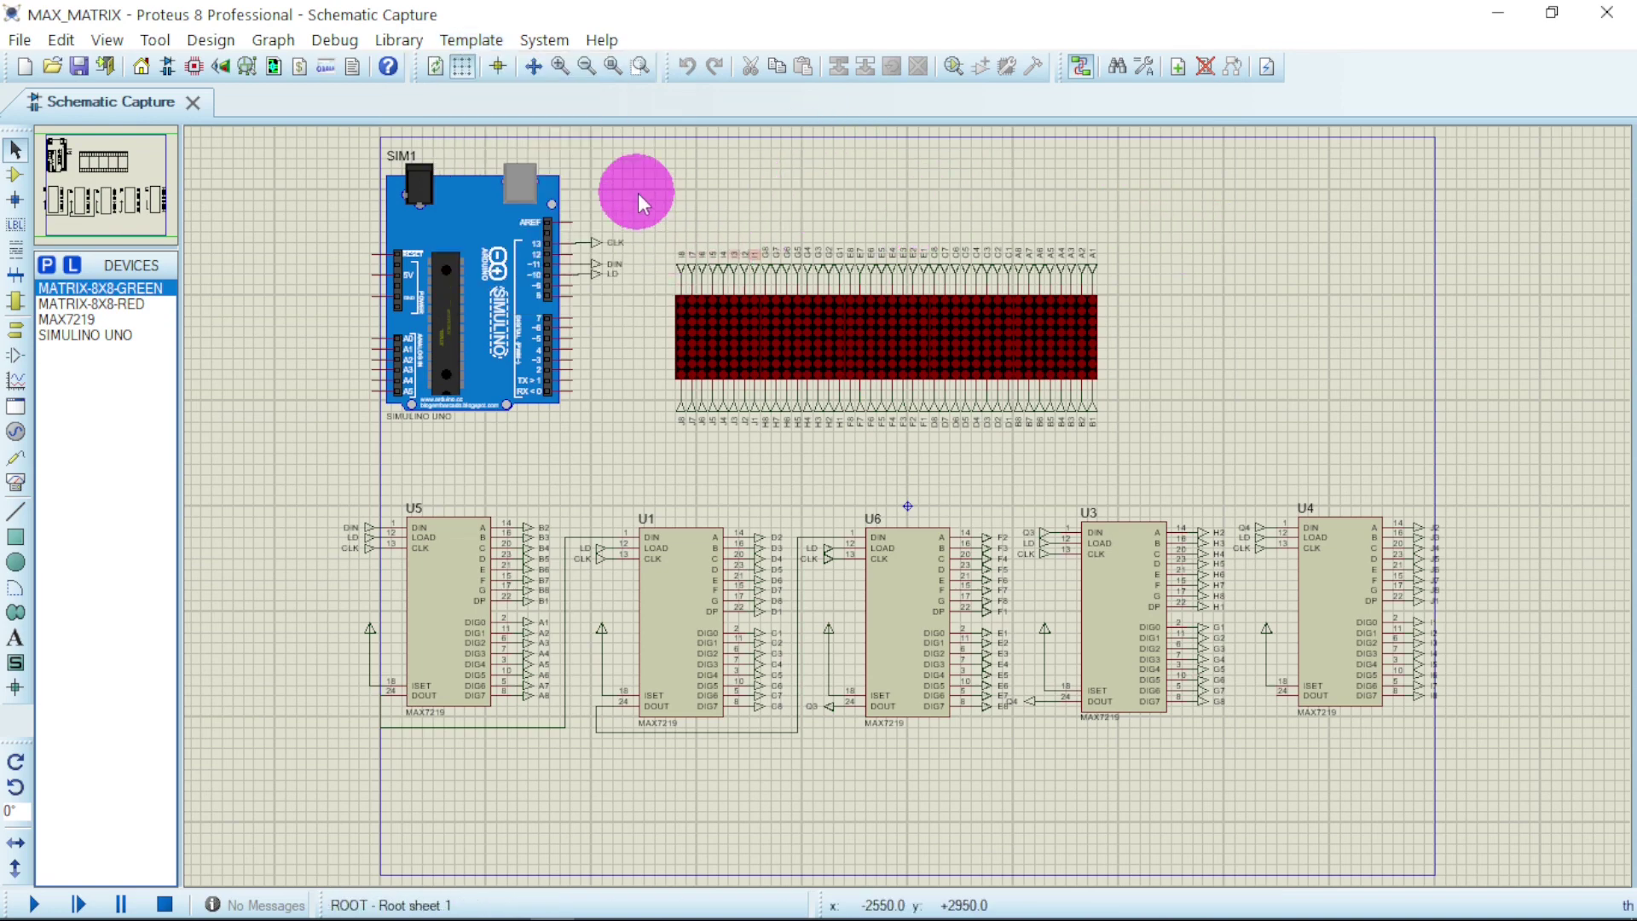
Run the MAX_MATRIX simulation with F12, then check and close its 6-message Simulation Log.
{"action": "key", "text": "F12"}
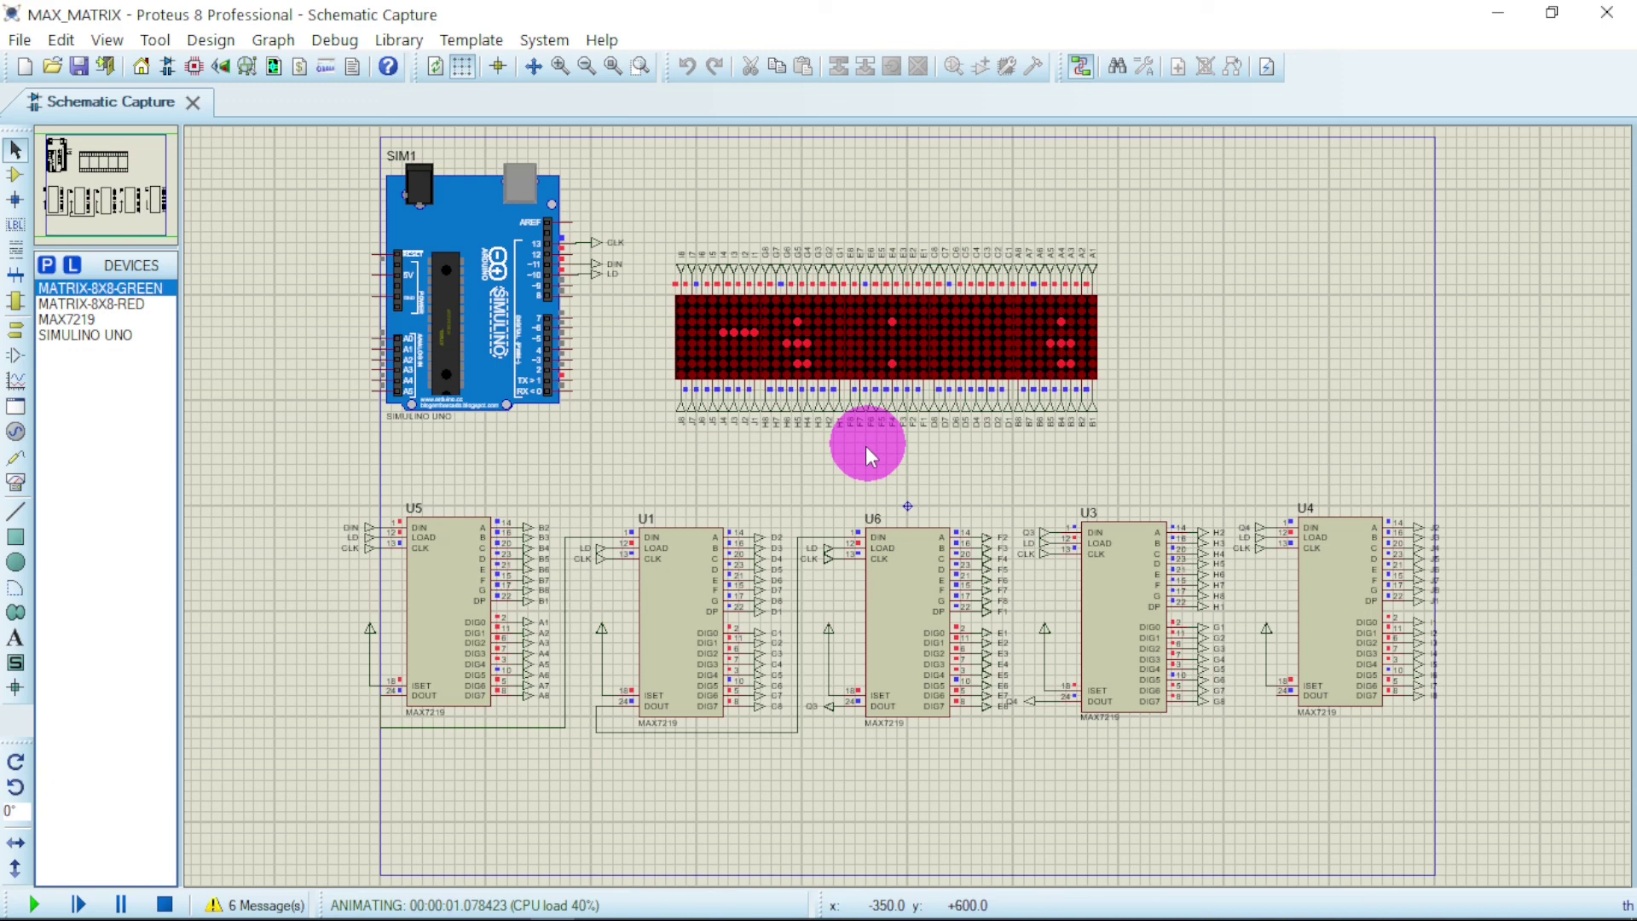
{"action": "left_click", "coordinate": [256, 905]}
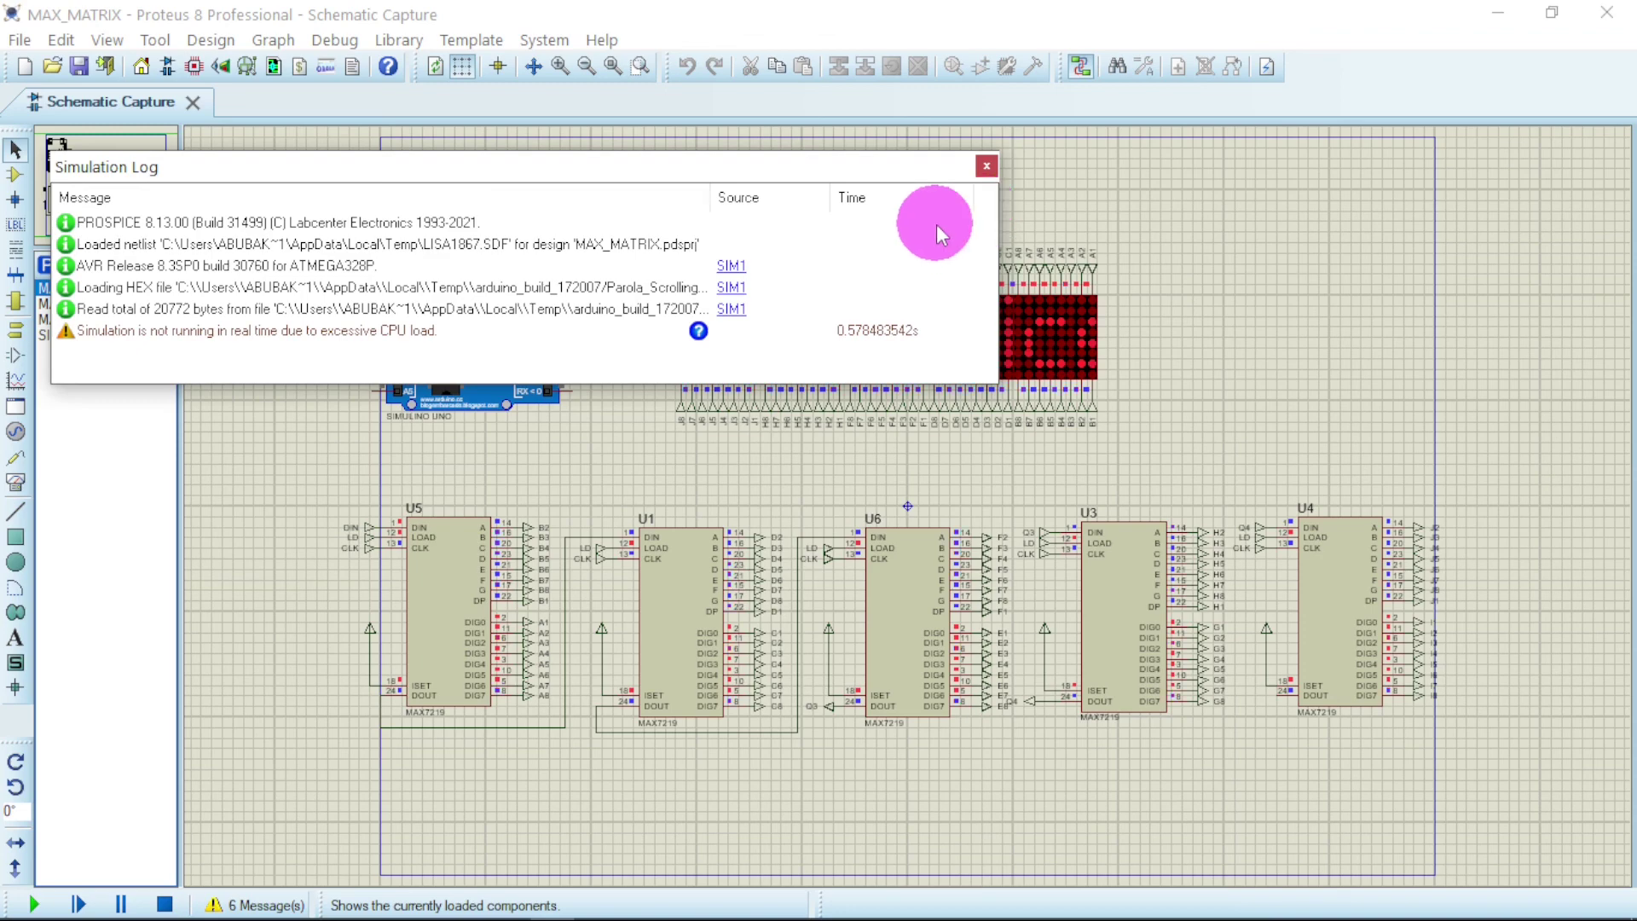
{"action": "left_click", "coordinate": [978, 186]}
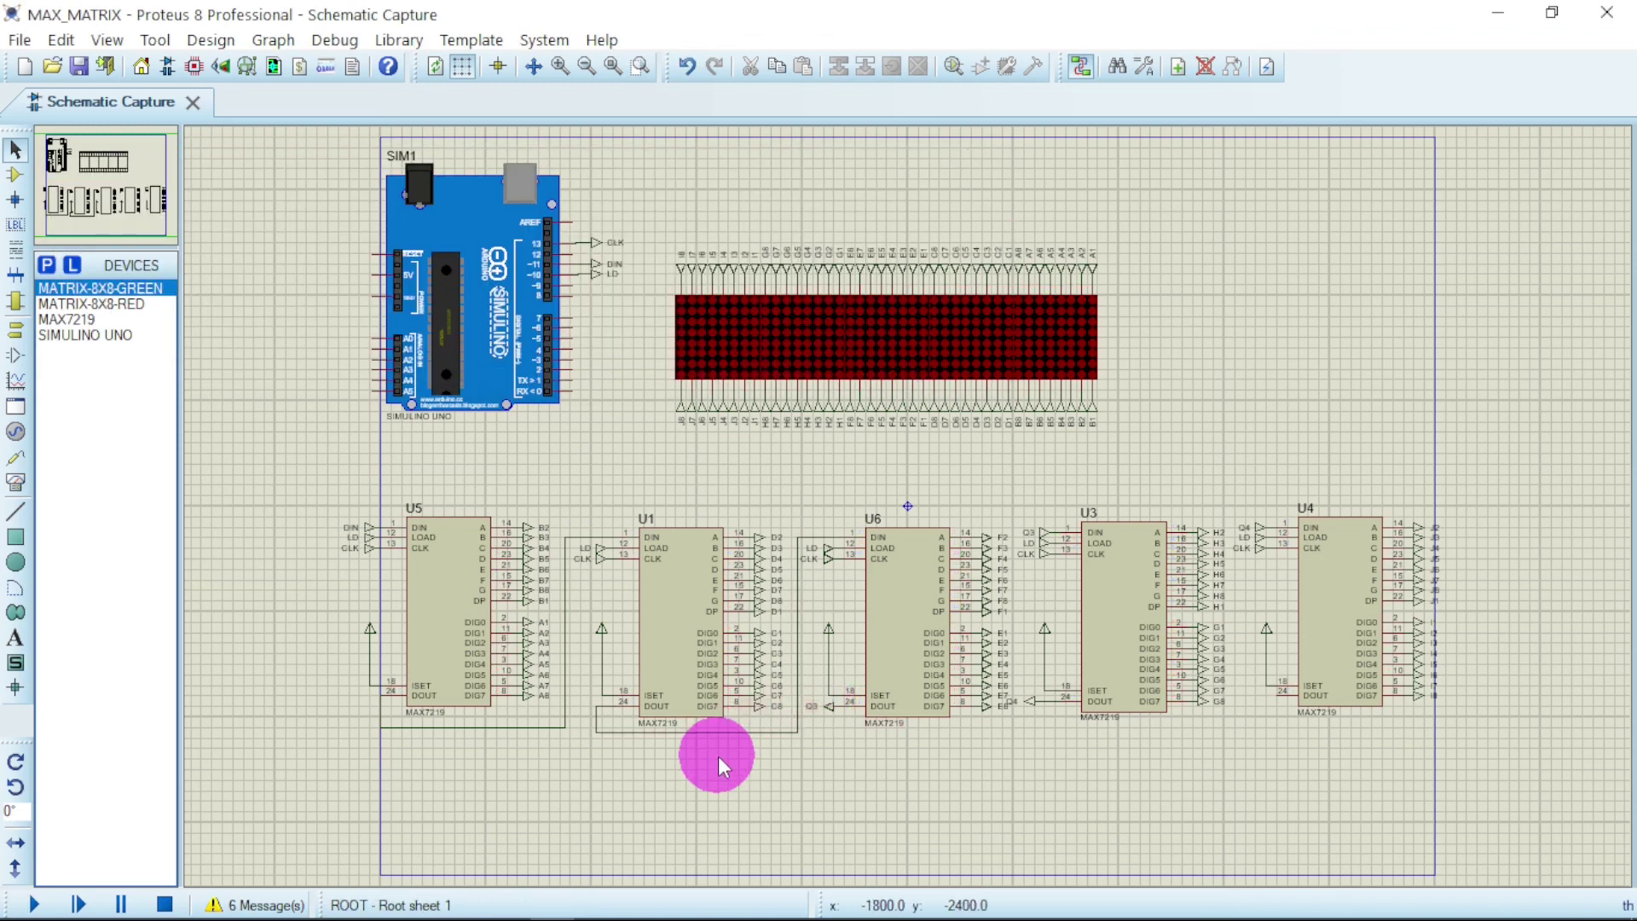